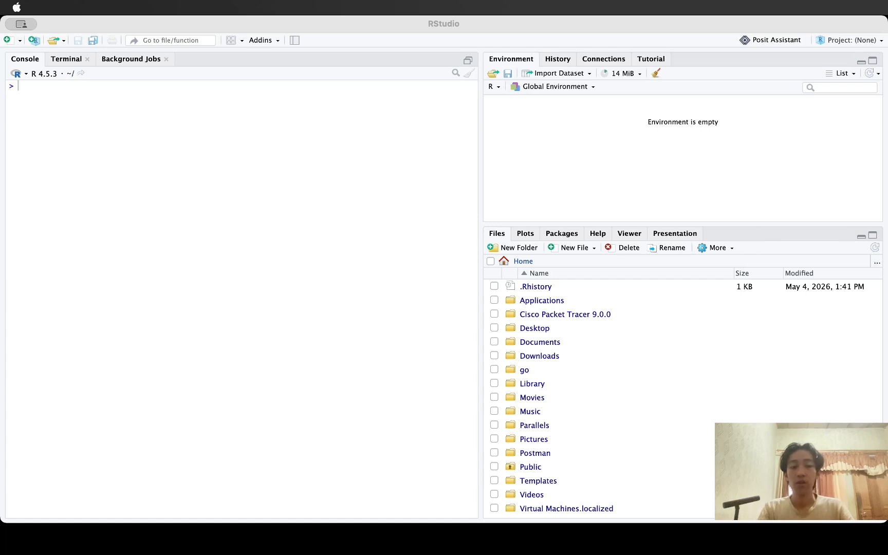
Step: Define the vector kecepatan in the console with the 50 speed values starting 4,4,7,7,8,8,9,10 and ending 24,25,25
left_click(778, 535)
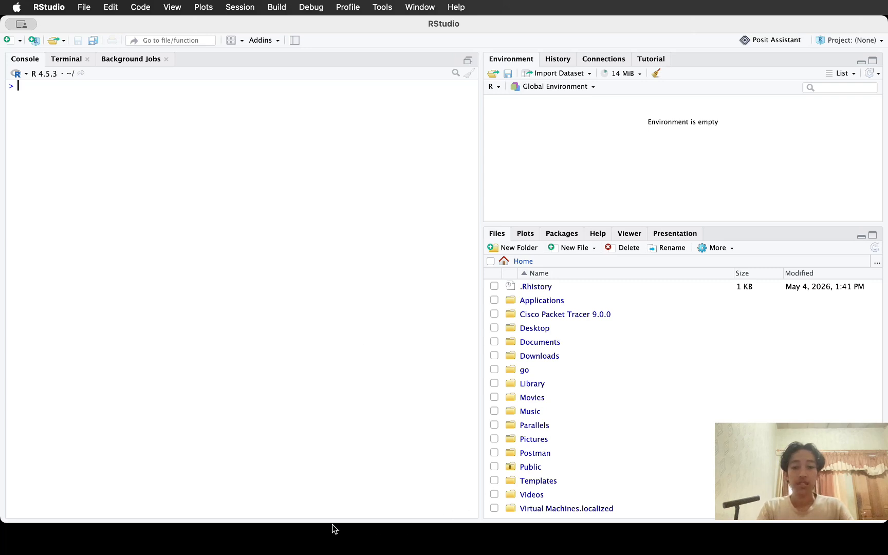
left_click(236, 534)
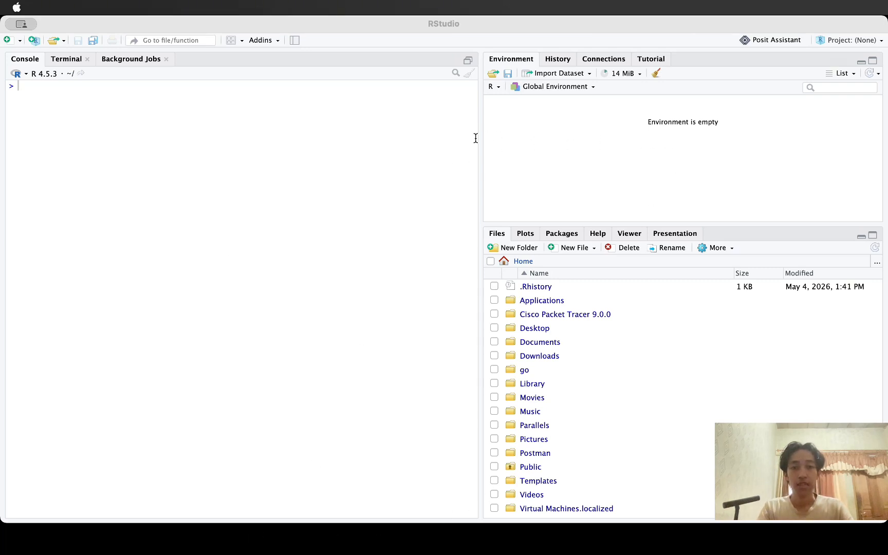
left_click(19, 149)
type("kecepatan <- c(4,4,7,7,8,8,9,10,10,11,11,12,12,12,13,13,13,13,14,14,14,14,15,15,15,16,16,17,17,17,17,17,18,18,18,19,19,20,20,20,20,20,21,22,23,24,24,24,25,25)")
key("Return")
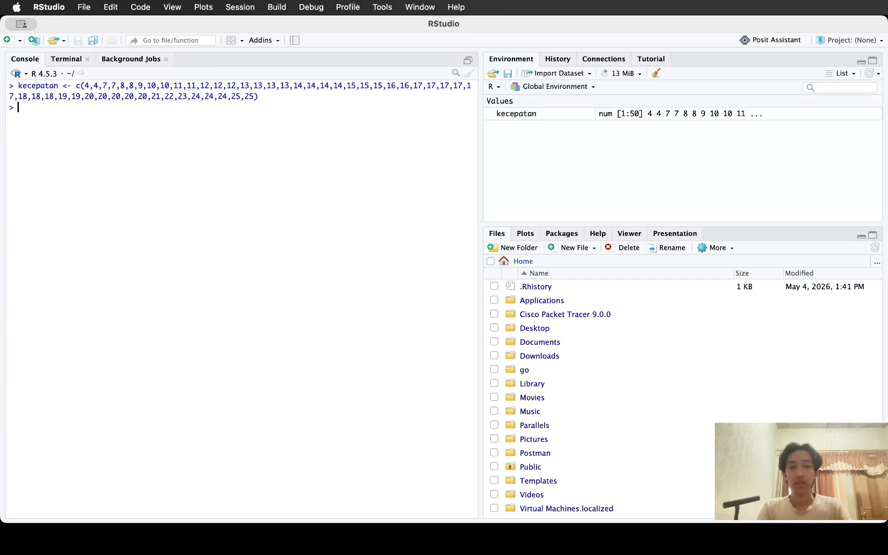
Step: Define the vector jarak in the console with the 50 distance values starting 2,10,4,20,17,13 and ending 92,110,85
left_click(230, 520)
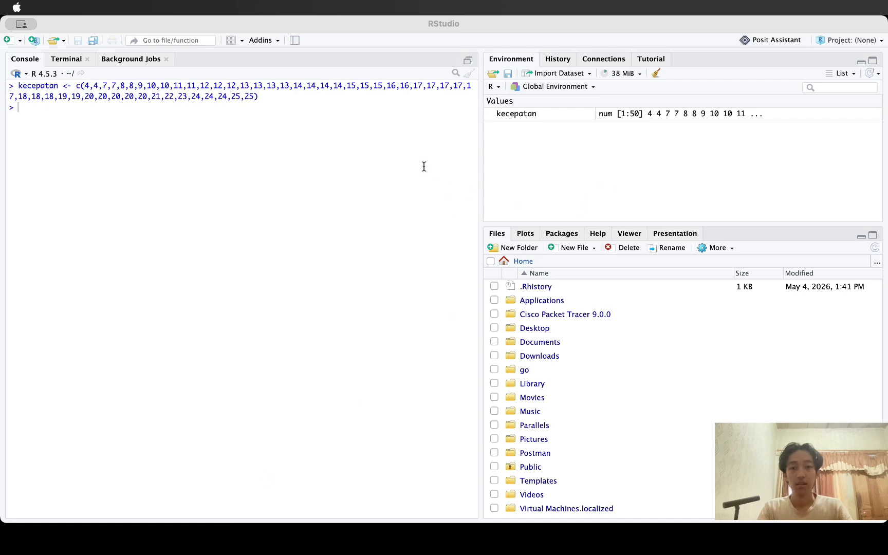
left_click(68, 158)
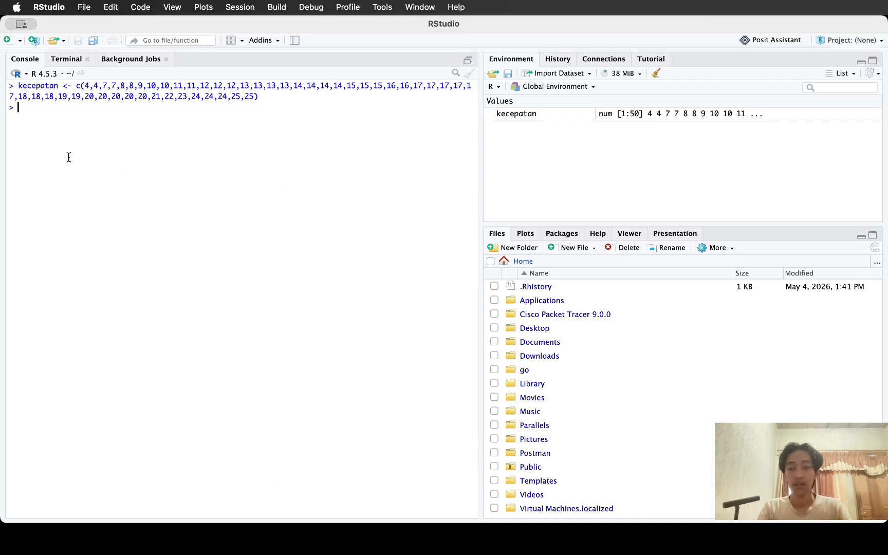
type("jarak <- c(2,10,4,20,17,13,18,28,33,18,26,12,24,22,28,24,32,34,43,24,30,58,80,20,24,            55,35,40,30,44,50,46,53,70,80,36,46,68,34,48,50,56,60,64,56,72,90,92,110,85)")
key("Return")
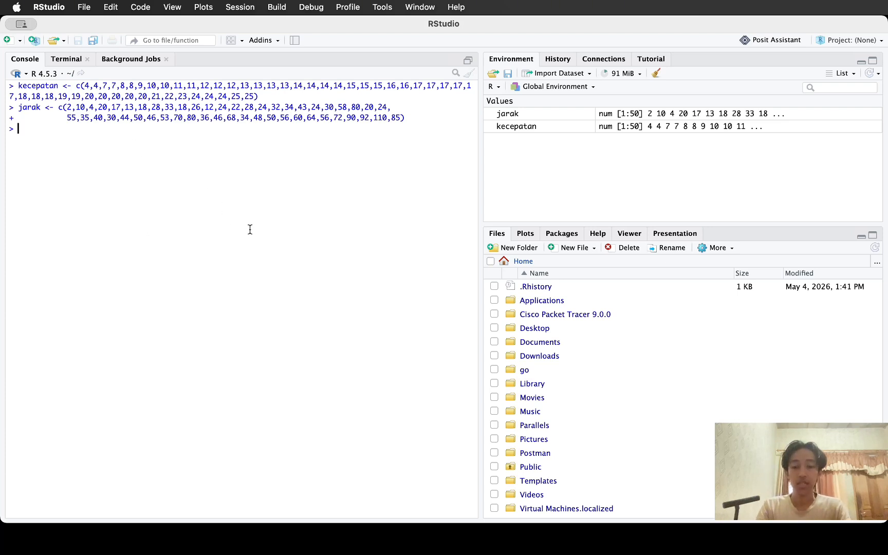
Step: Store the mean of kecepatan in the variable avg_kecepatan by running avg_kecepatan <- mean(kecepatan)
type("avg_kecepatam")
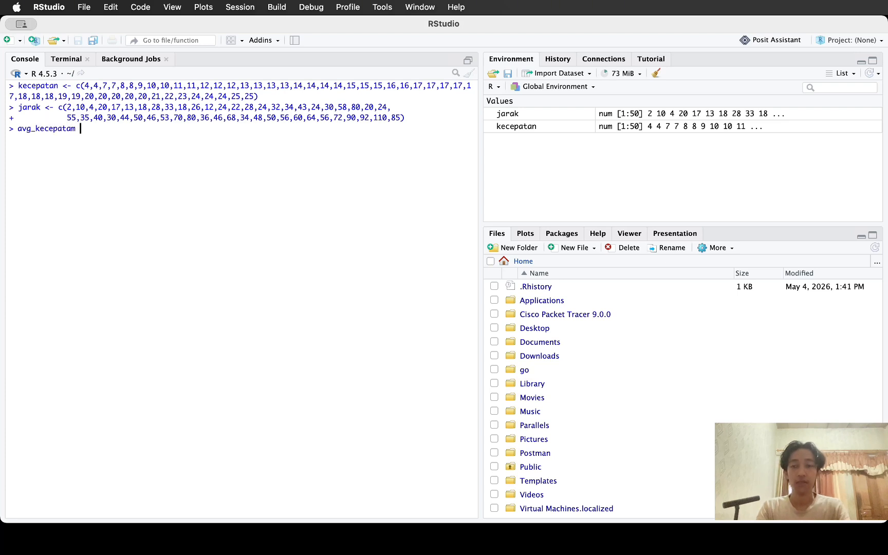
key("BackSpace")
key("BackSpace")
type("n ")
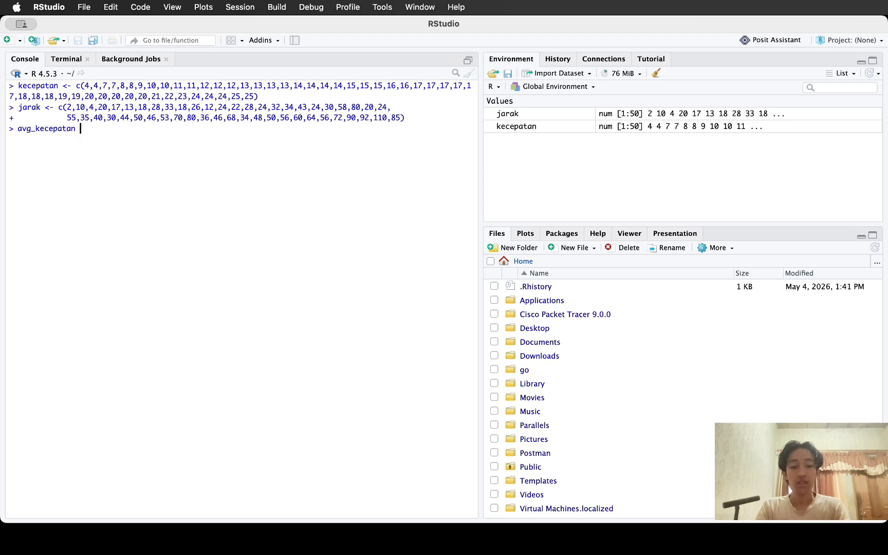
type("<- ")
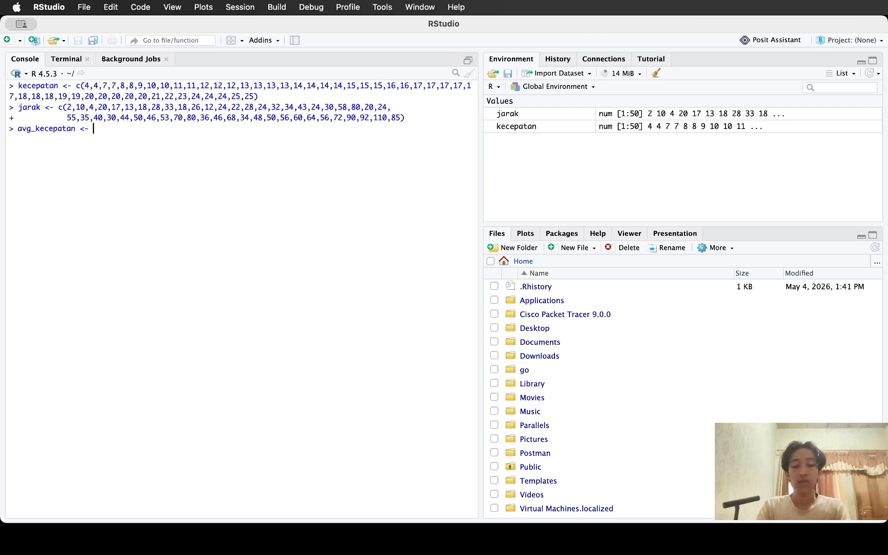
type("mean")
key("BackSpace")
key("BackSpace")
key("BackSpace")
key("BackSpace")
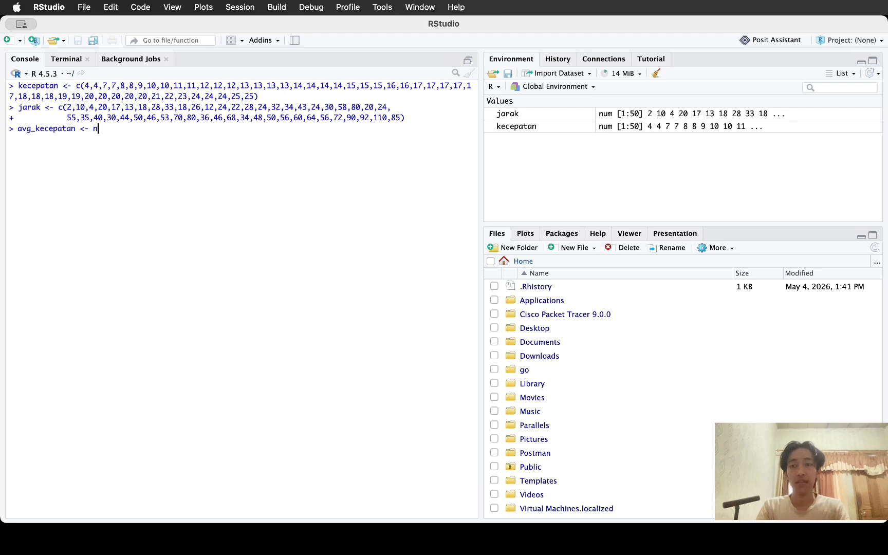
type("nean")
key("BackSpace")
key("BackSpace")
key("BackSpace")
key("BackSpace")
type("mean")
key("Tab")
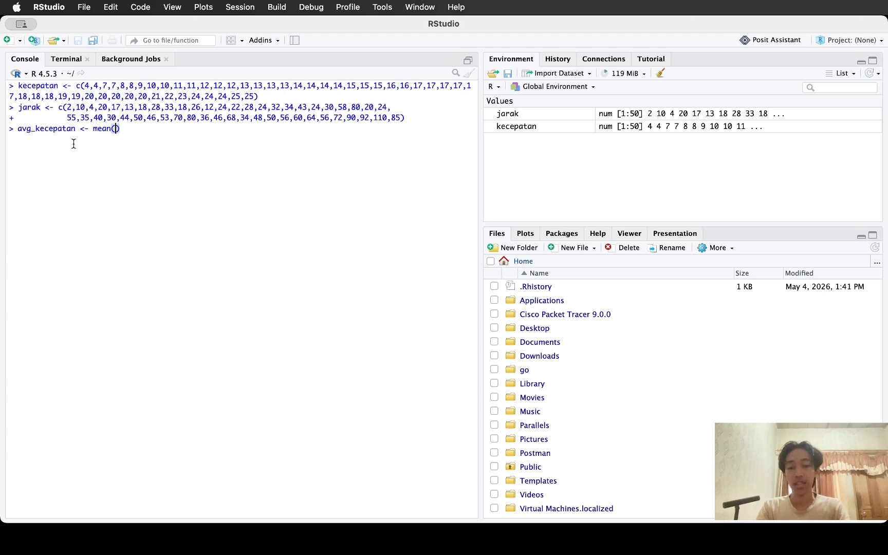
type("kece")
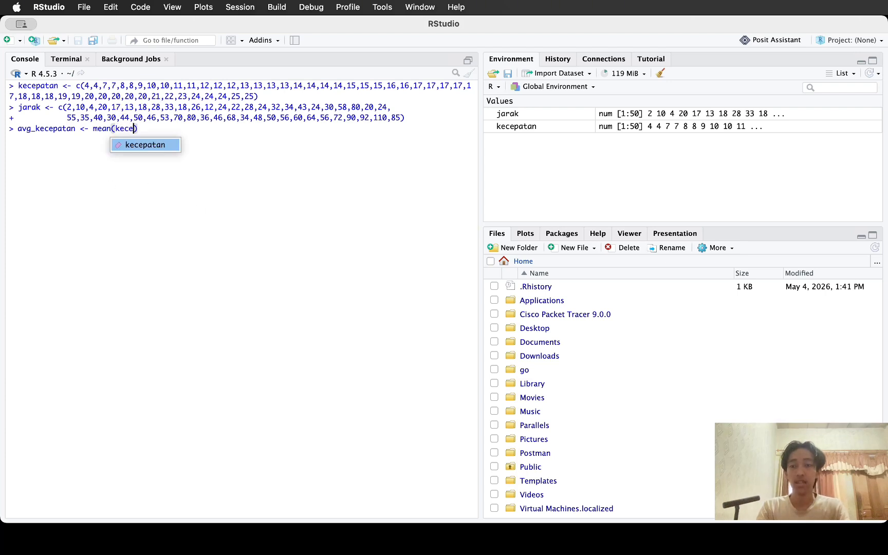
key("Tab")
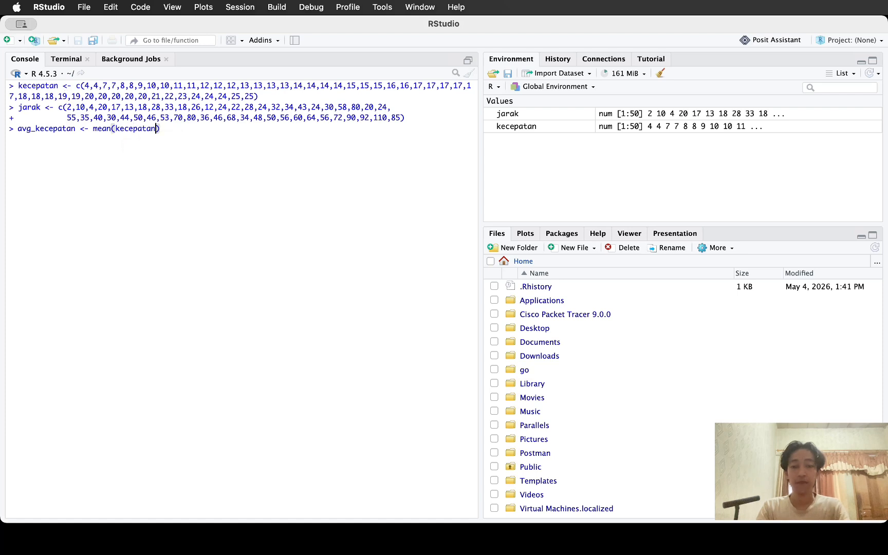
key("Return")
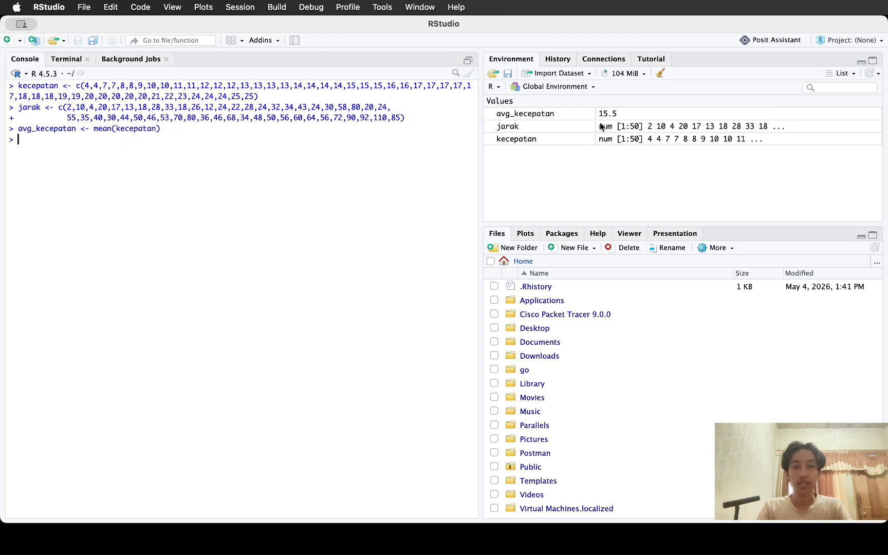
Step: Print the average speed with a label and unit by running cat("Rata-rata kecepatan:", avg_kecepatan, "km/h\n")
type("cat")
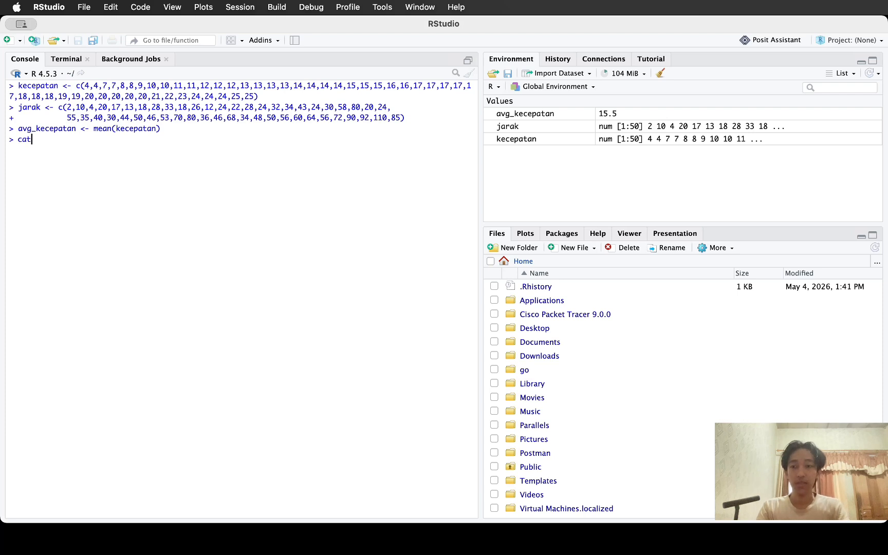
type("(")
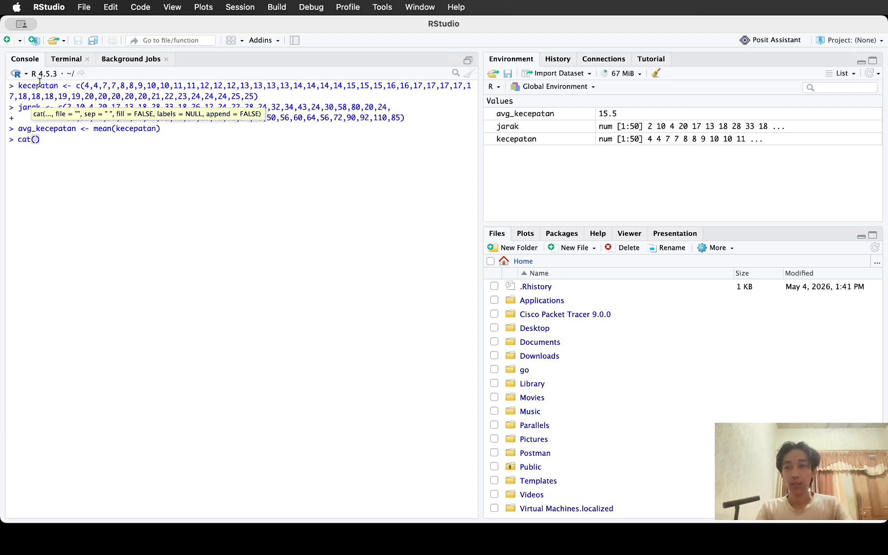
type("\"")
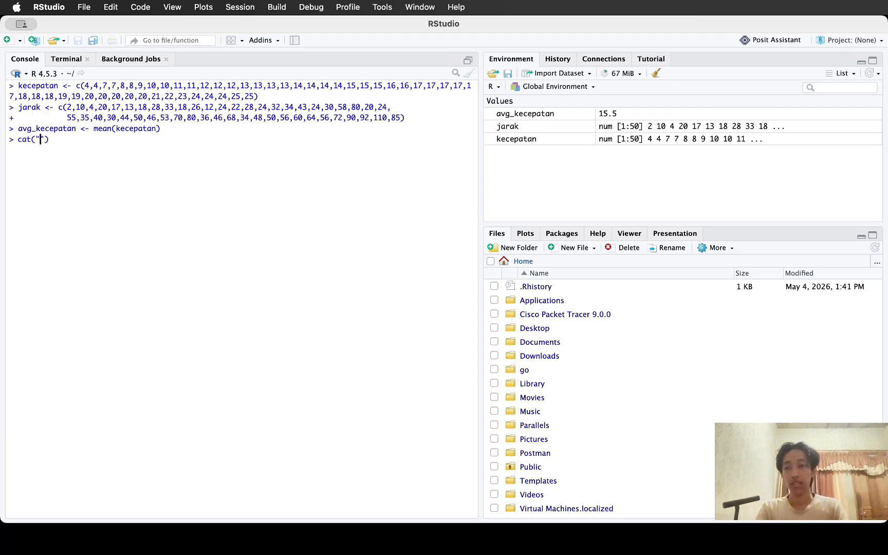
type("Rata-rat")
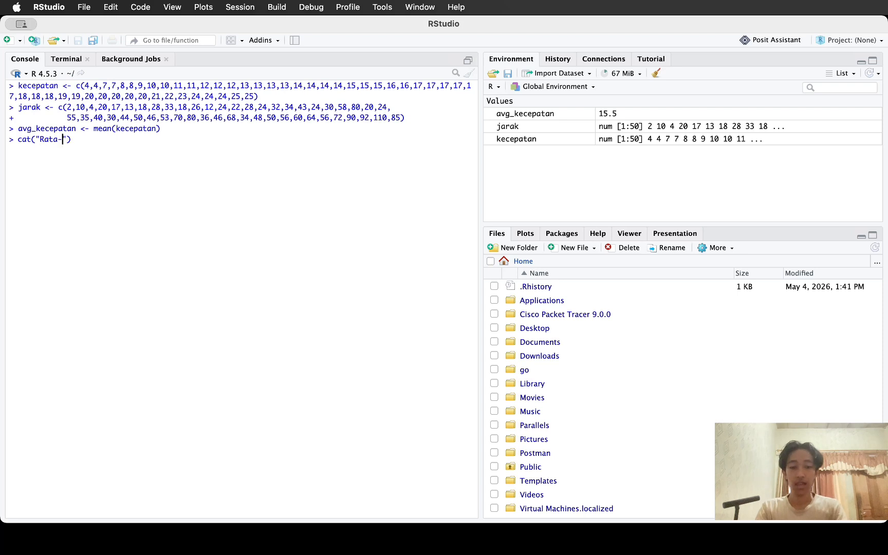
type("a kecepatan")
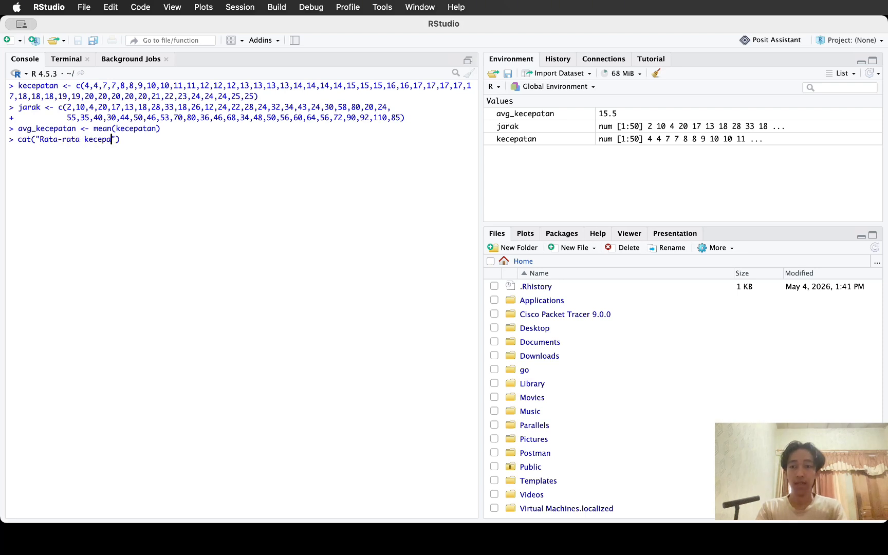
type(":")
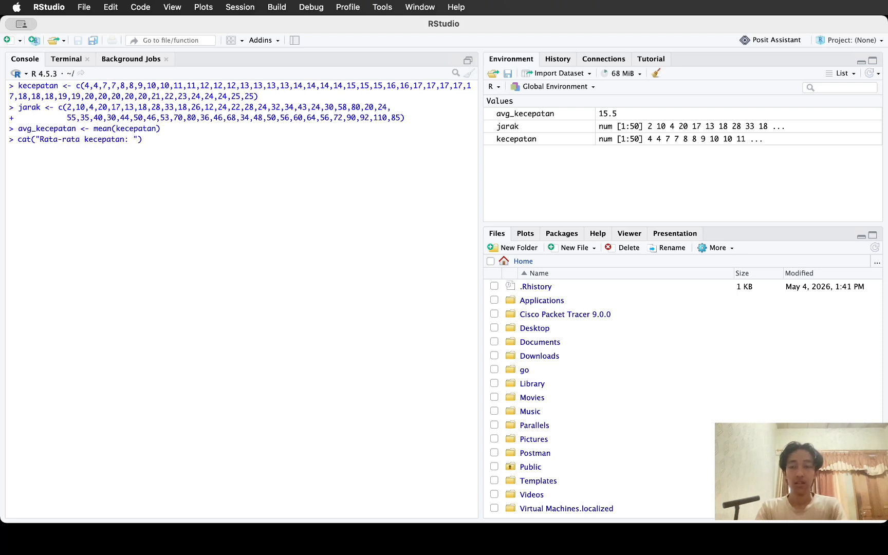
key("BackSpace")
type("\"")
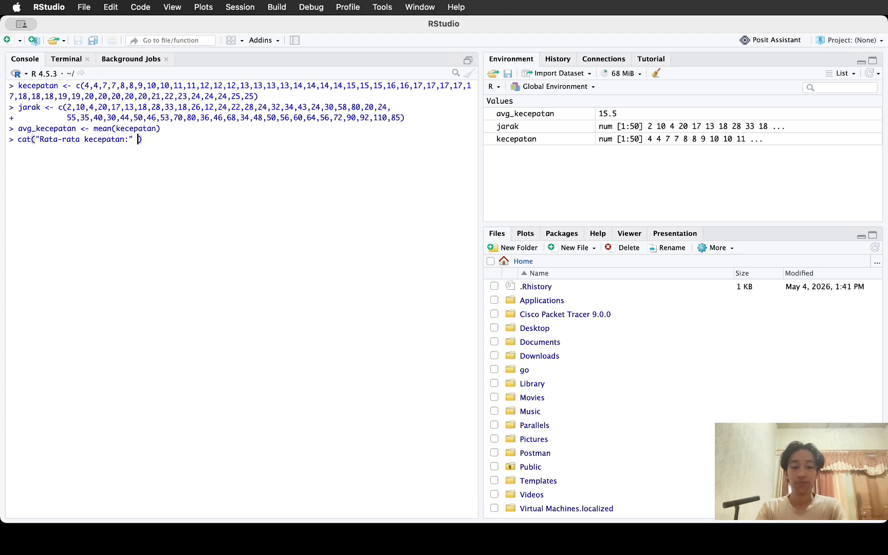
key("BackSpace")
type(",")
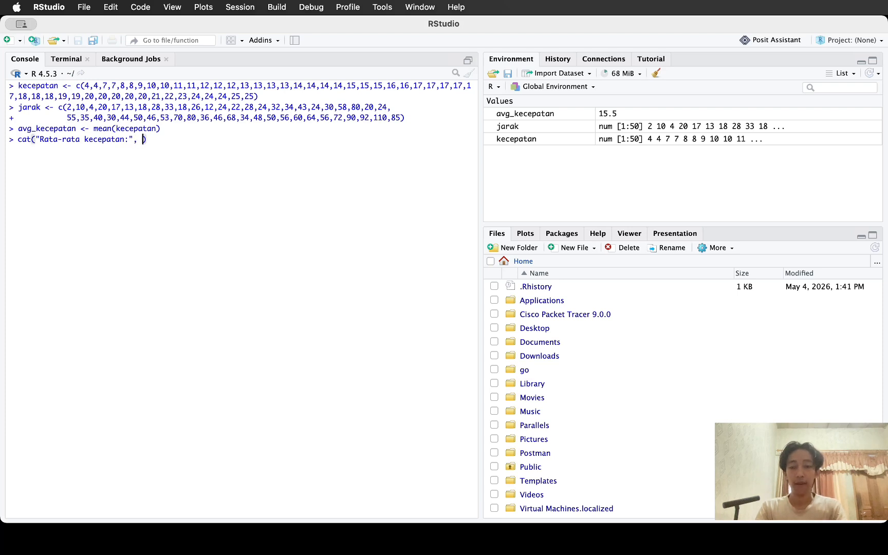
key("BackSpace")
type("a")
type("av")
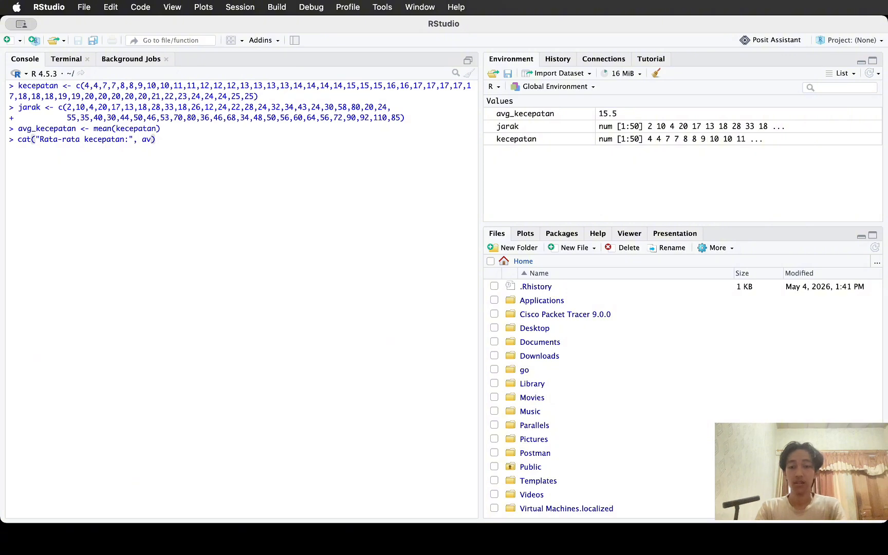
type("g")
key("Tab")
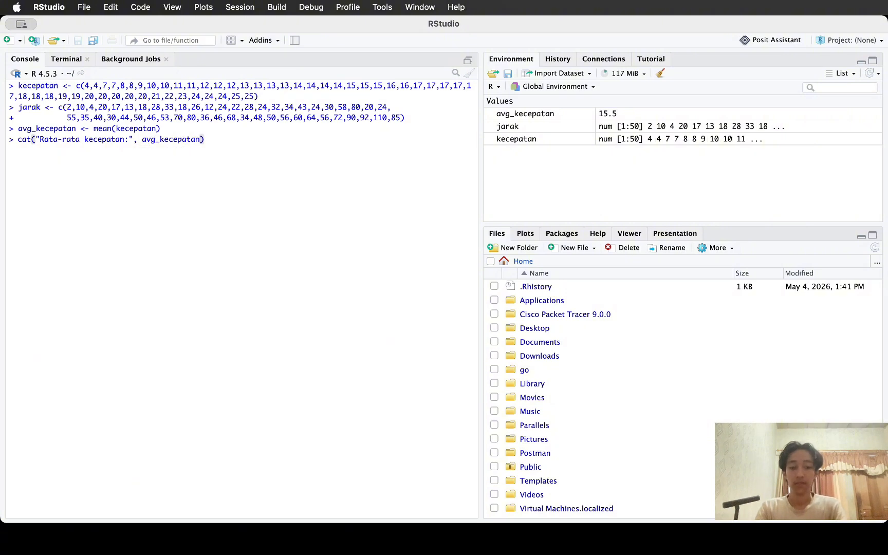
type(", \"")
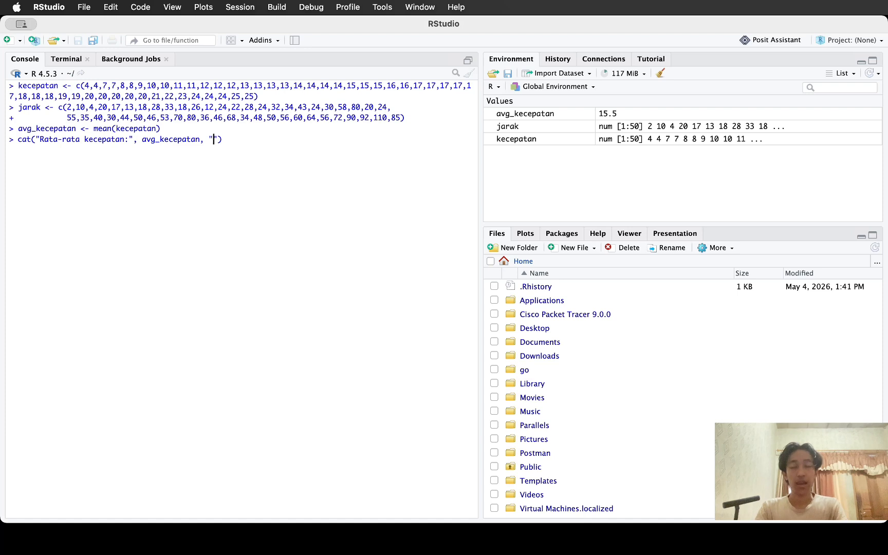
type("km")
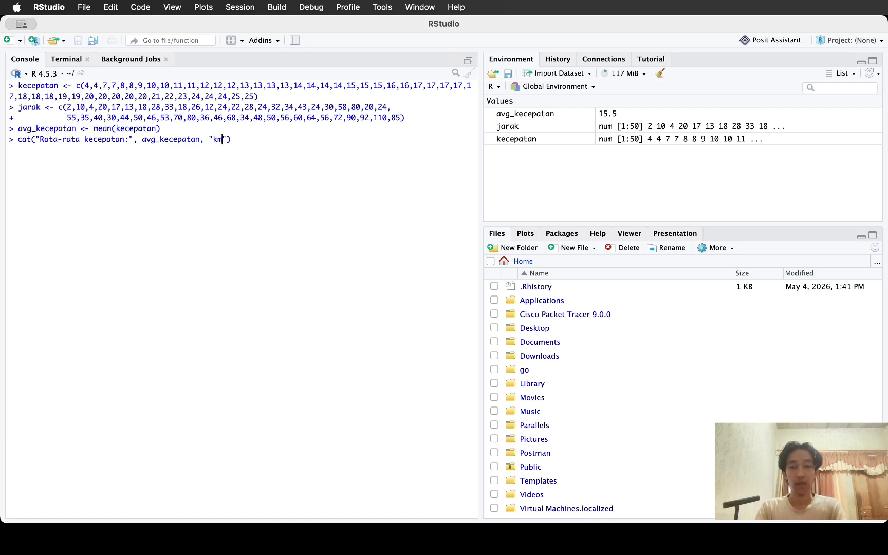
type("/h\\")
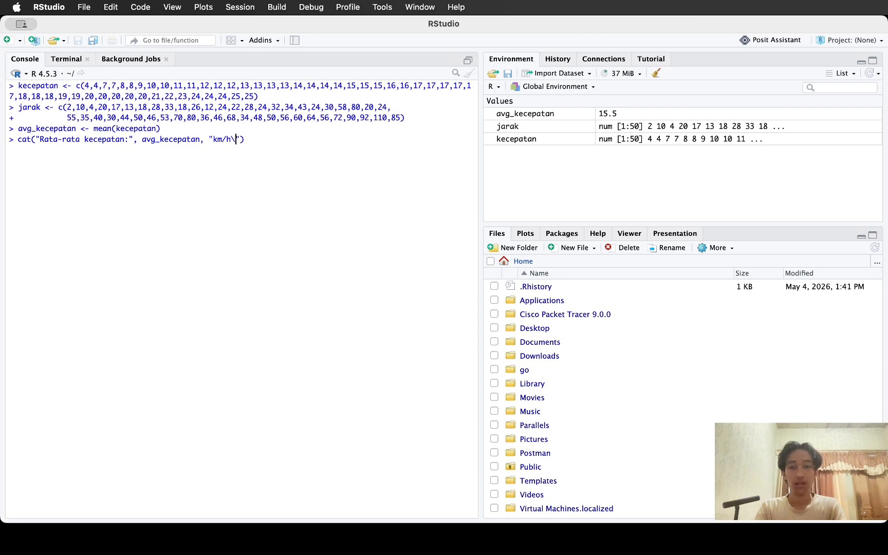
type("n")
key("Return")
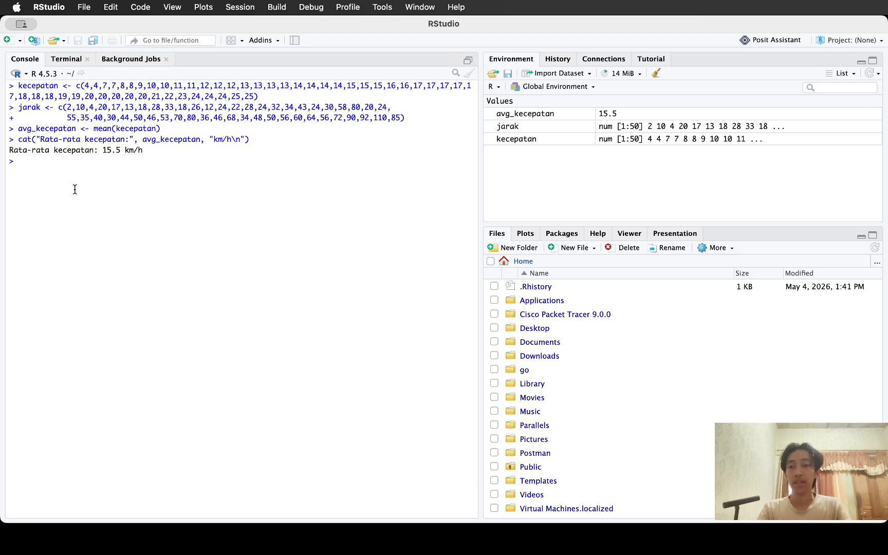
Step: Store the mean of jarak in the variable avg_jarak by running avg_jarak <- mean(jarak)
type("avg")
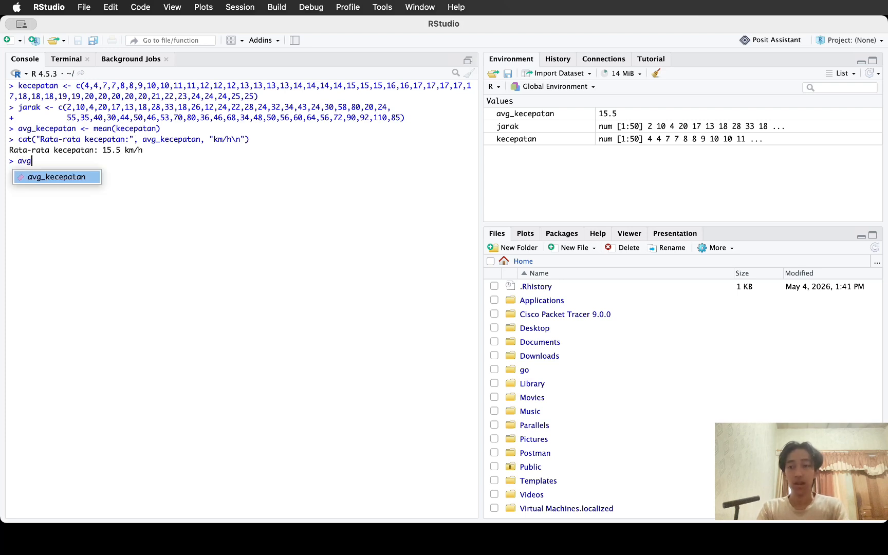
type("_")
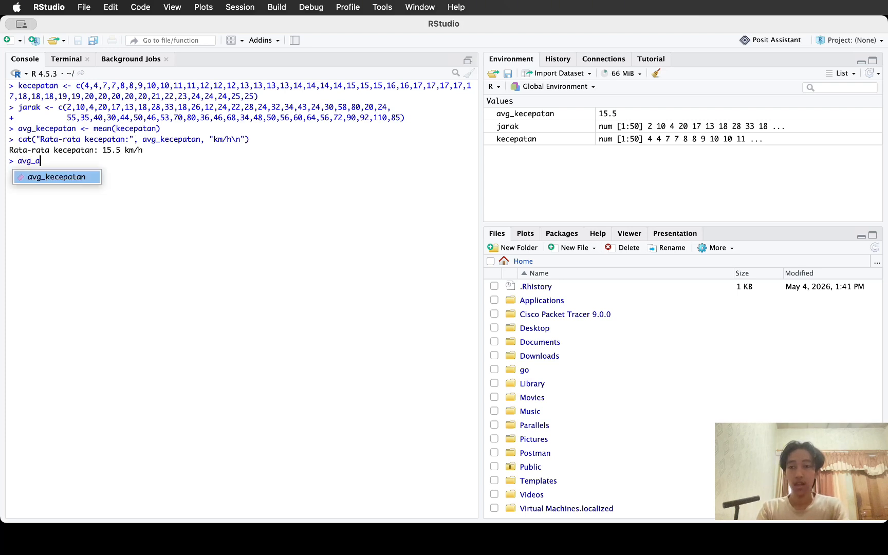
type("jarak <")
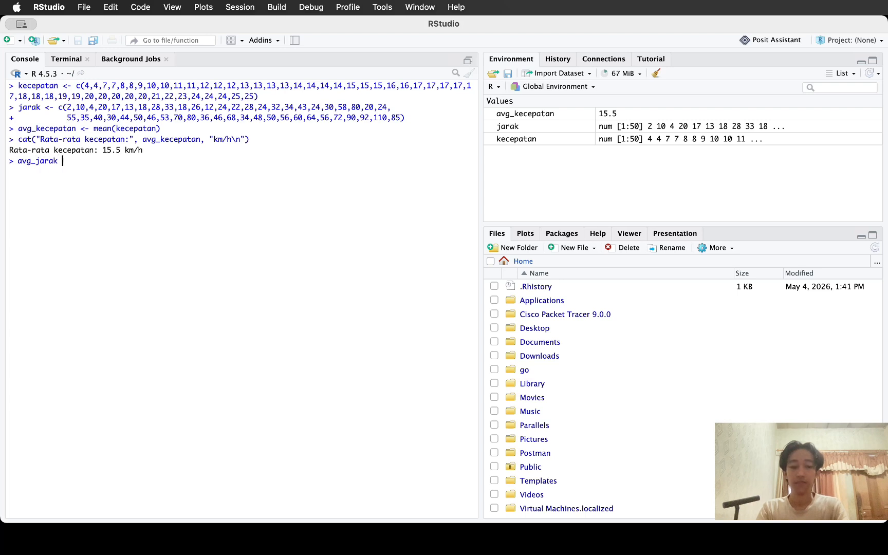
type("- ")
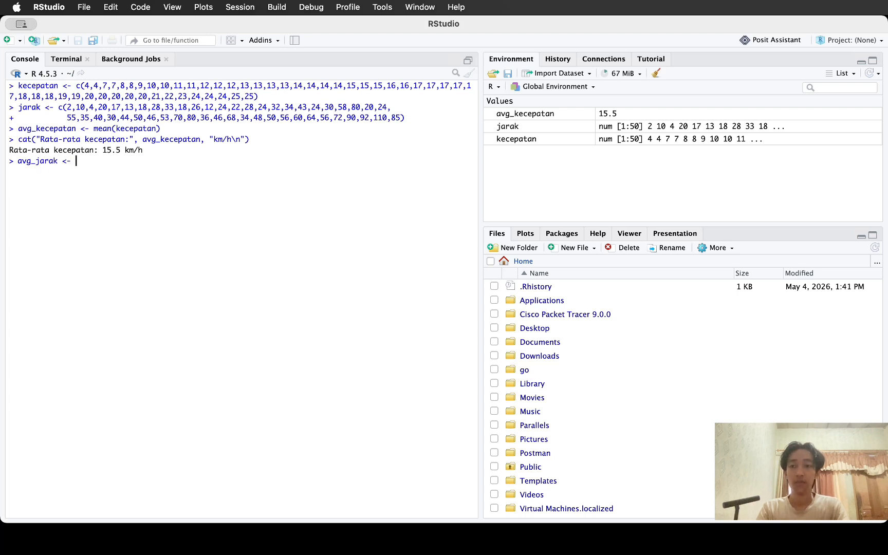
type("mean(")
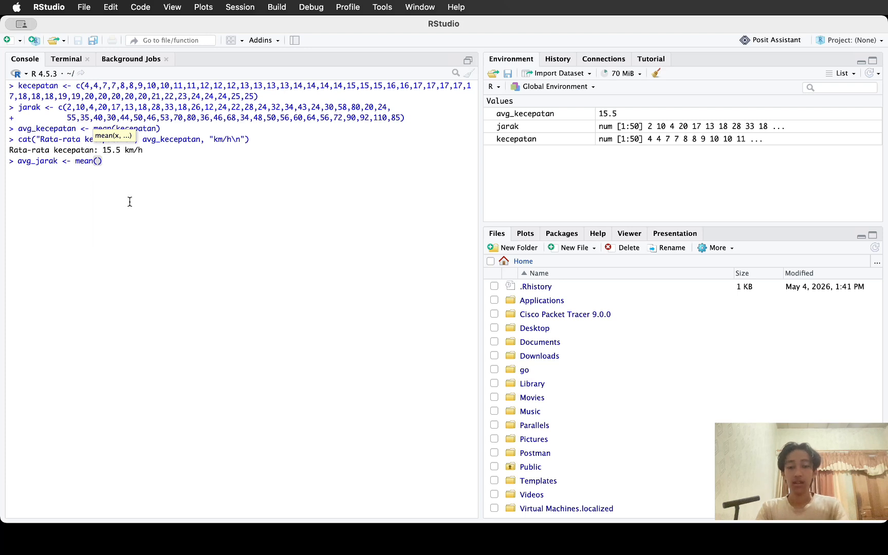
type("jarak")
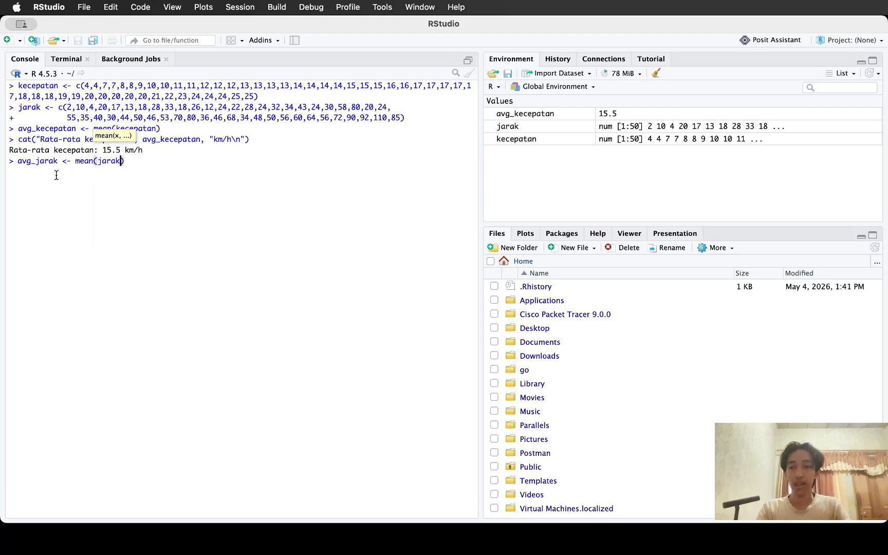
key("Return")
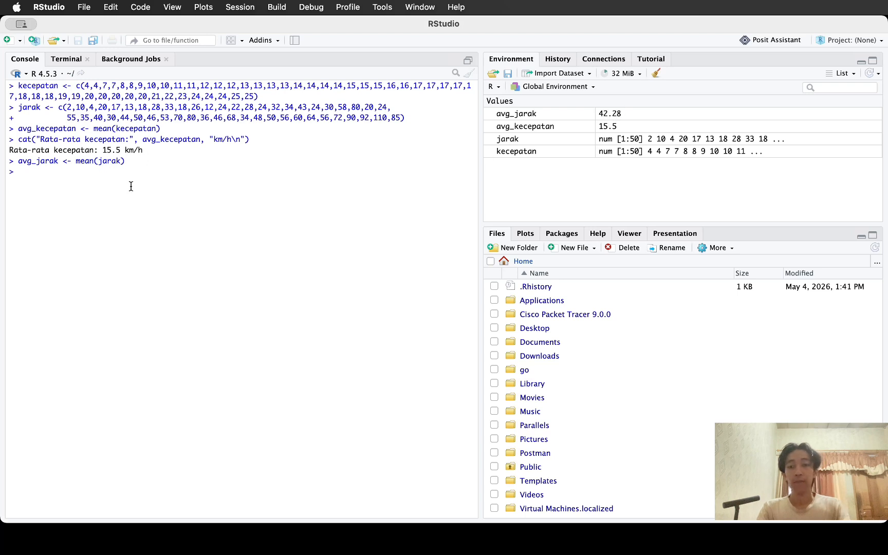
Step: Print the average distance with a label and unit by running cat("Rata-rata jarak:", avg_jarak, "meter\n")
type("ca")
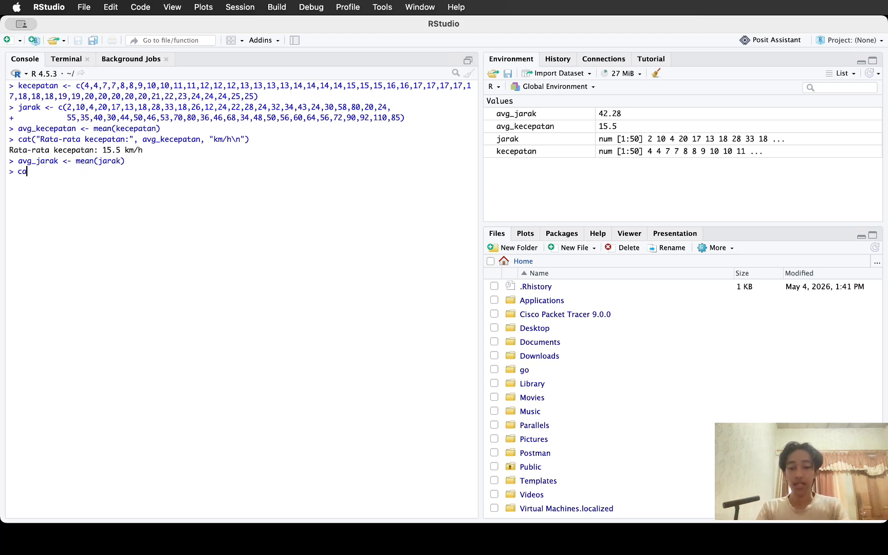
type("t(")
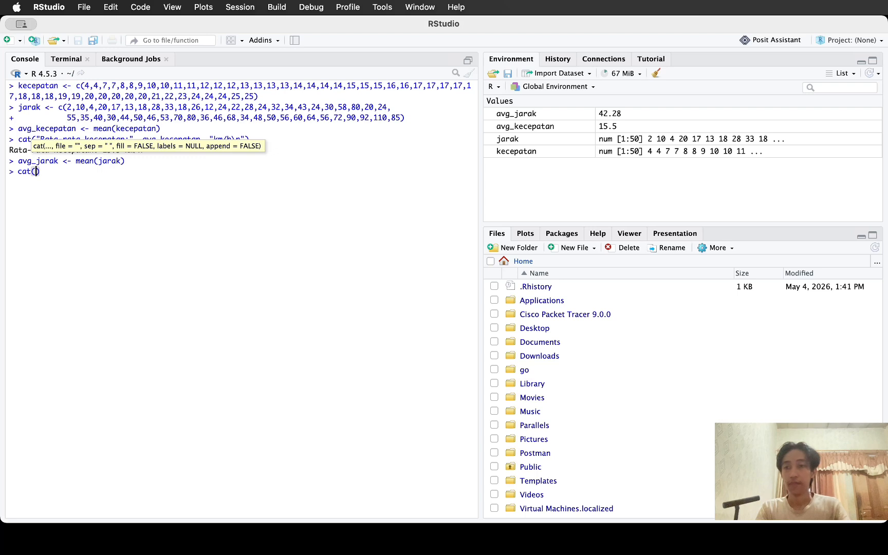
type("\"")
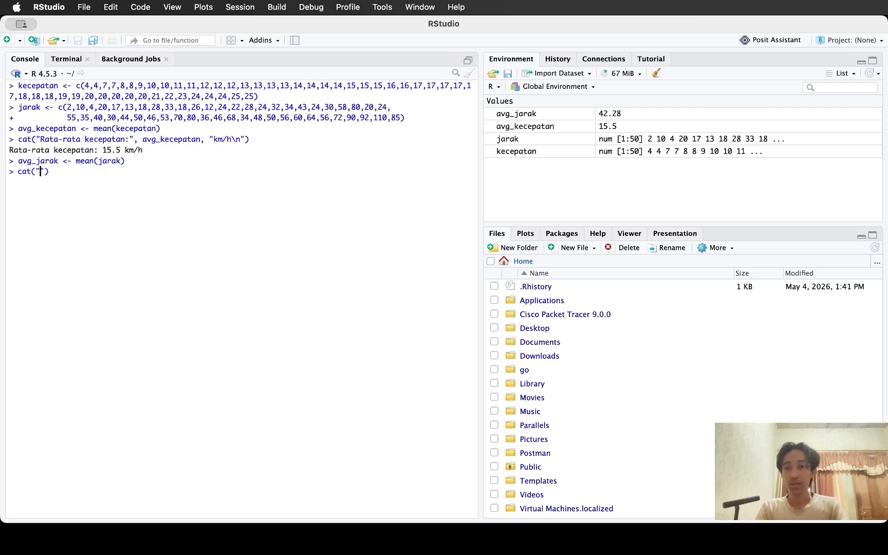
type("Ra")
key("BackSpace")
key("BackSpace")
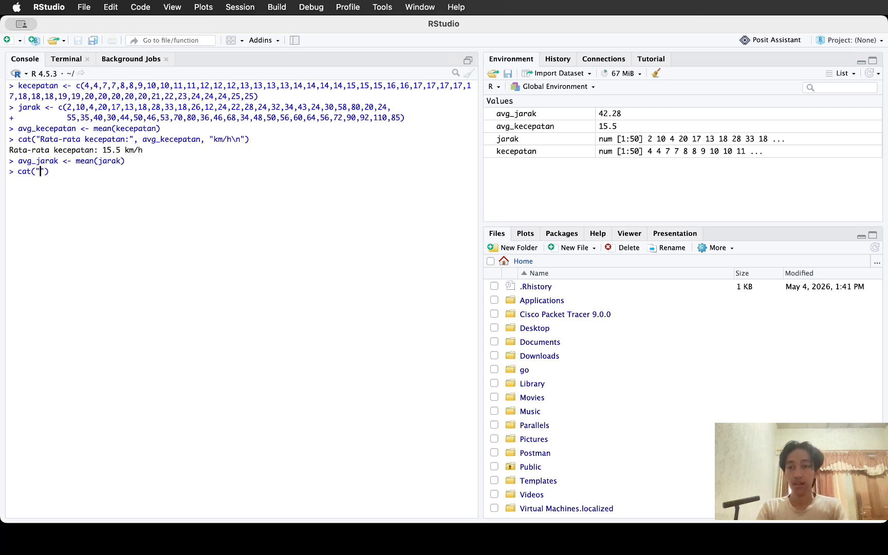
type("Rata")
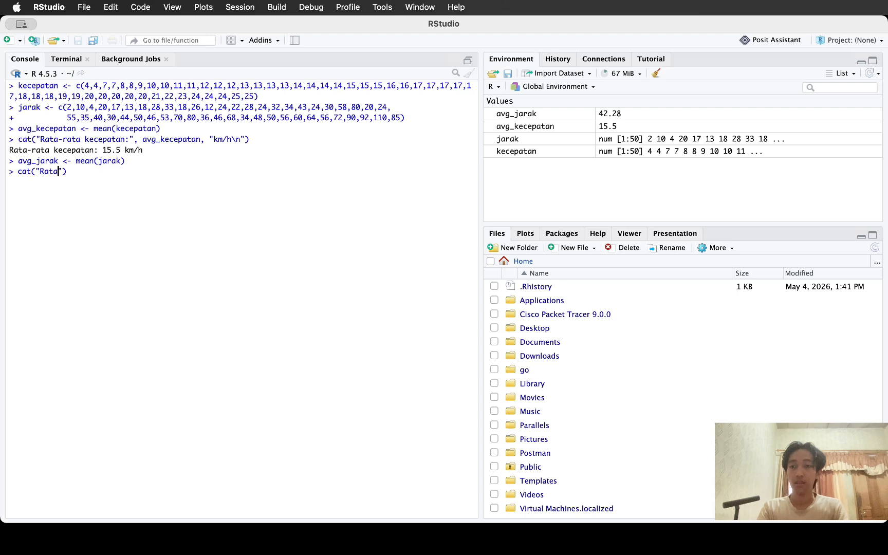
type("-rata ")
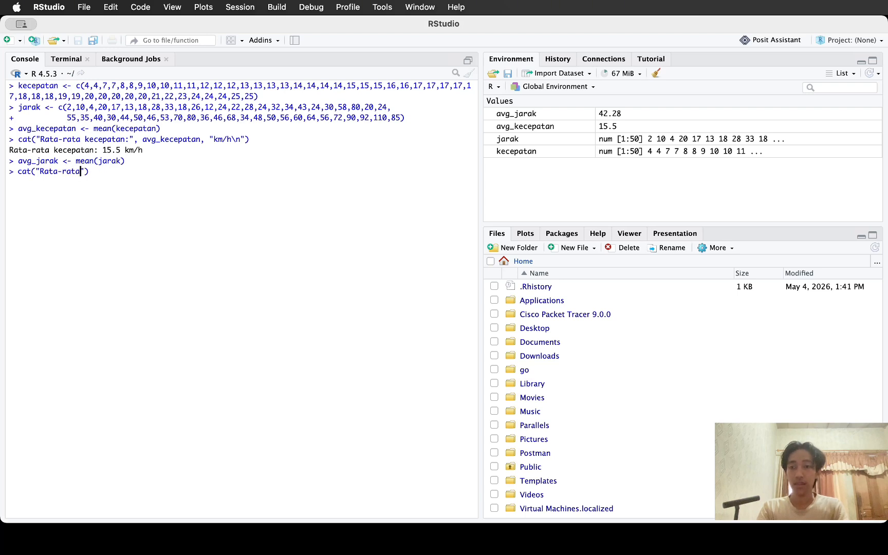
type("jarik")
key("BackSpace")
key("BackSpace")
type("ak:")
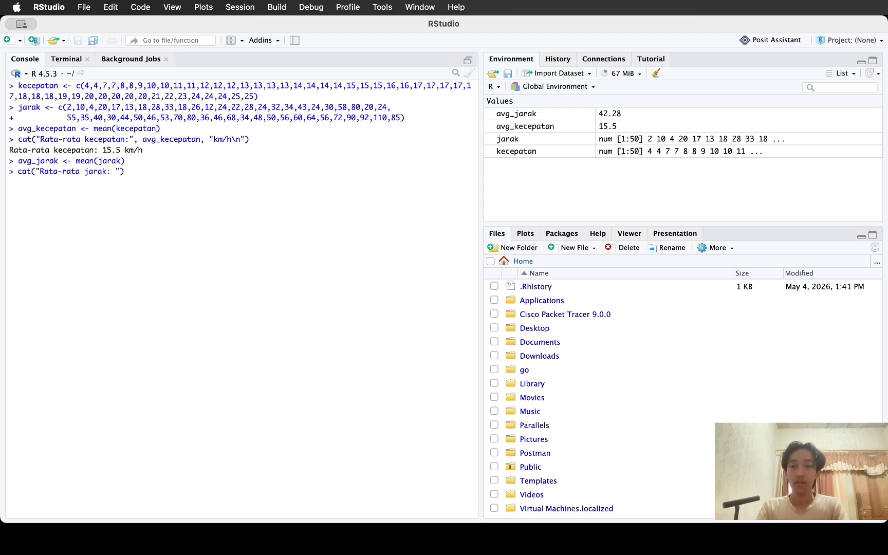
key("BackSpace")
type(", ")
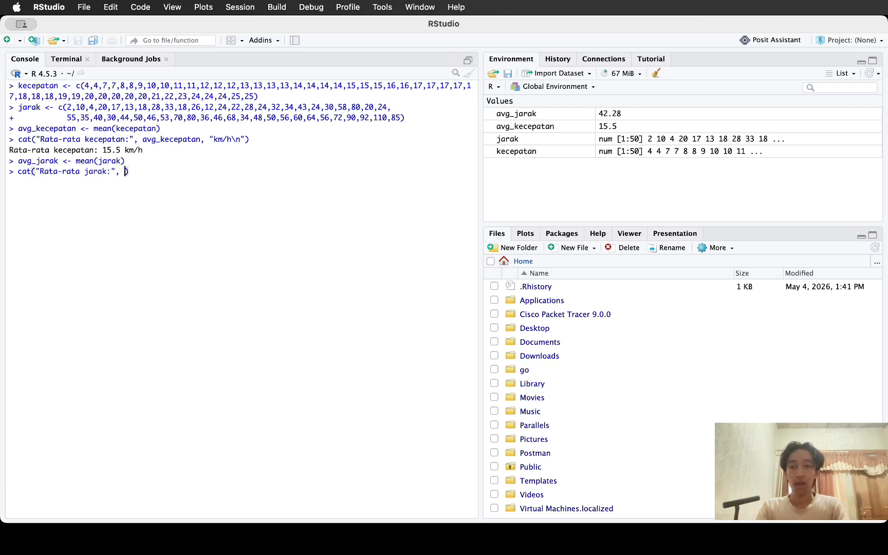
type("avg")
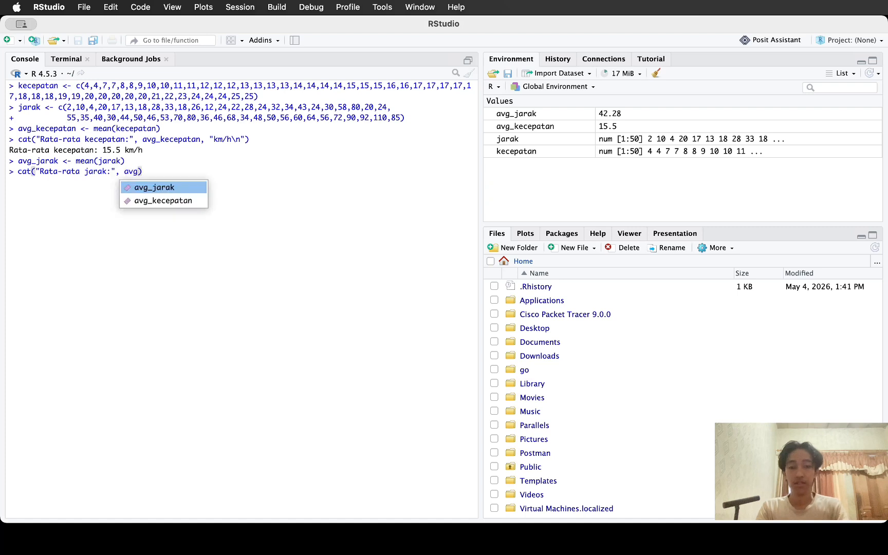
key("Return")
type(", ")
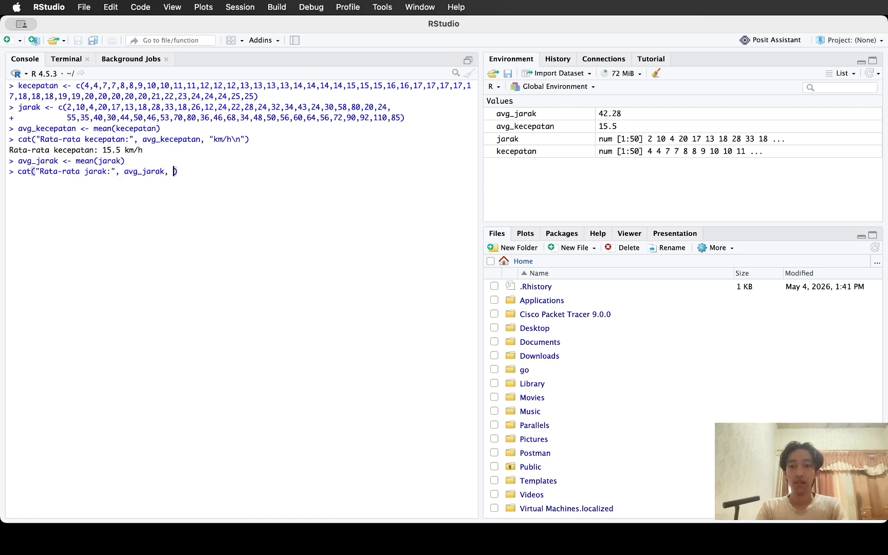
type("\"")
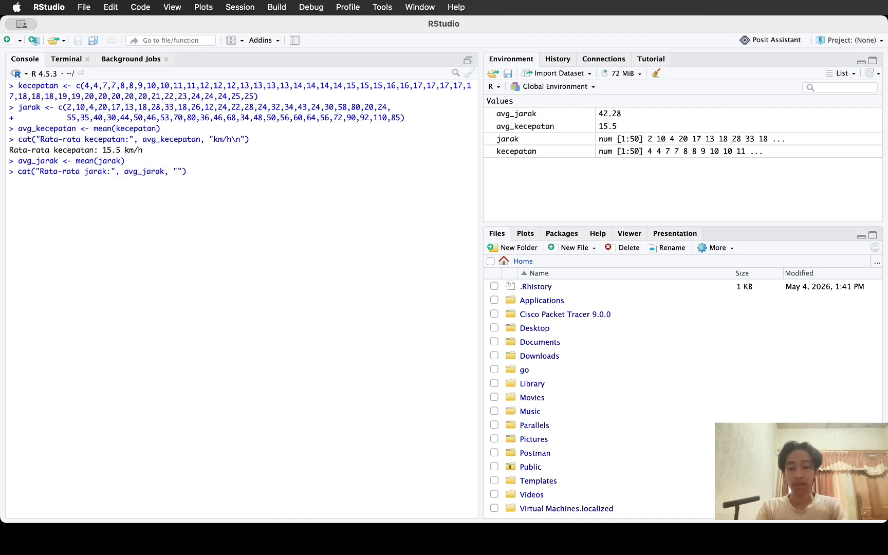
type("meter")
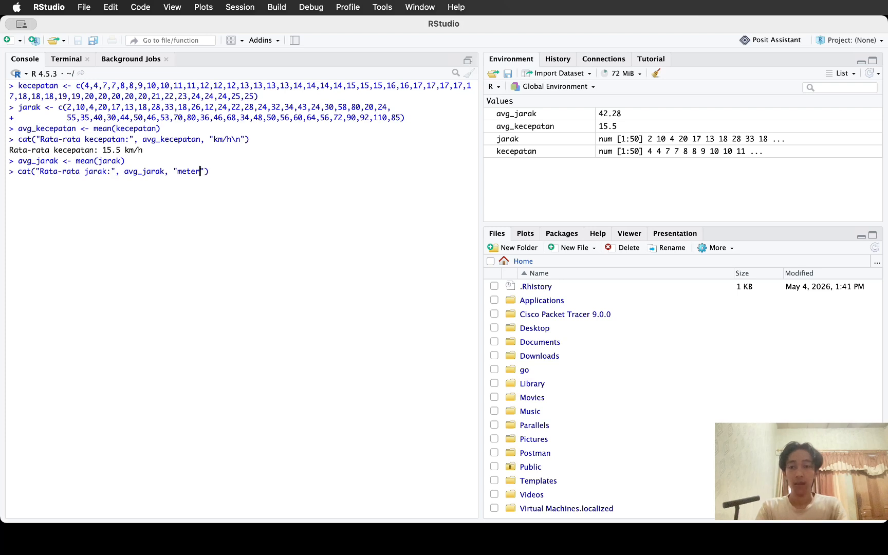
type("\\n")
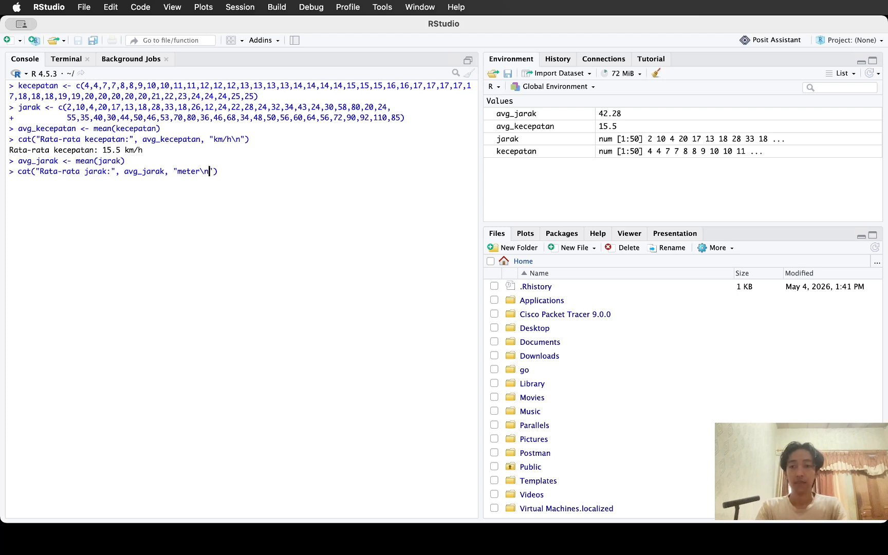
key("Return")
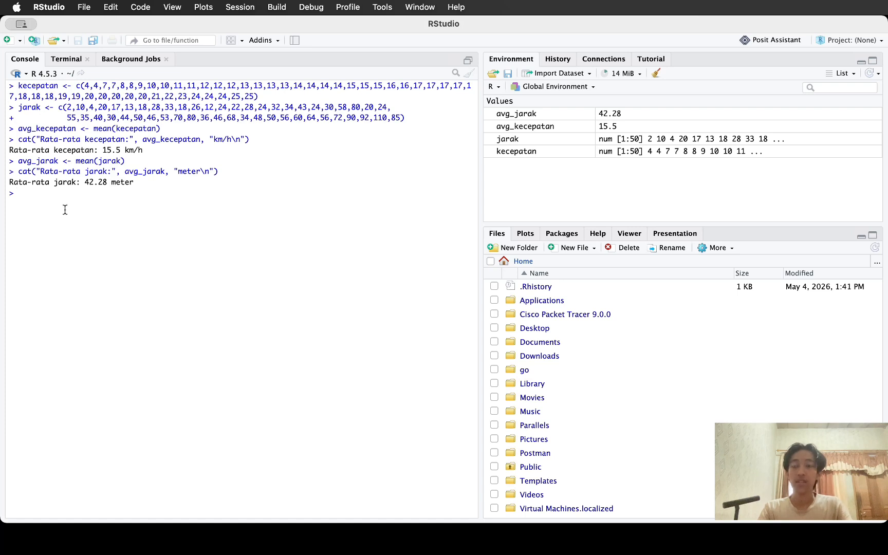
Step: Store the standard deviation of jarak in the variable standar_deviasi_jarak by running standar_deviasi_jarak <- sd(jarak)
type("sta")
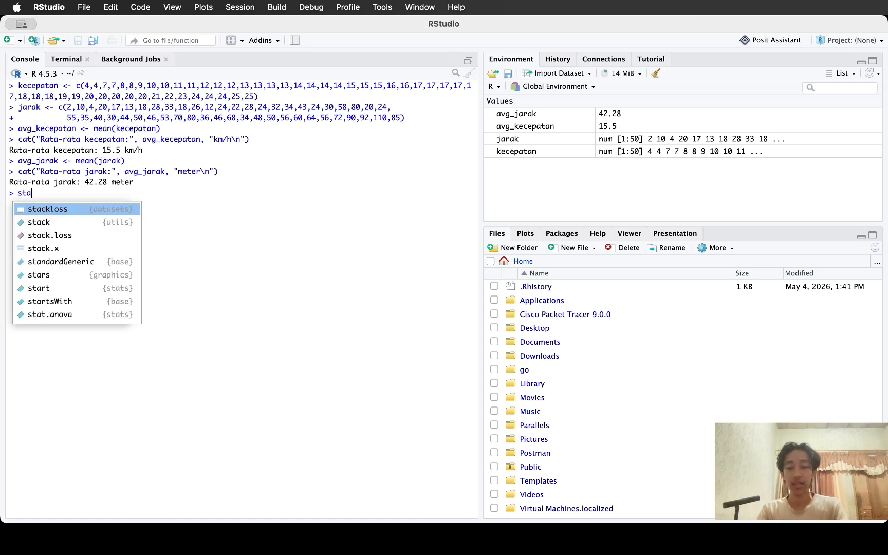
type("ndar_")
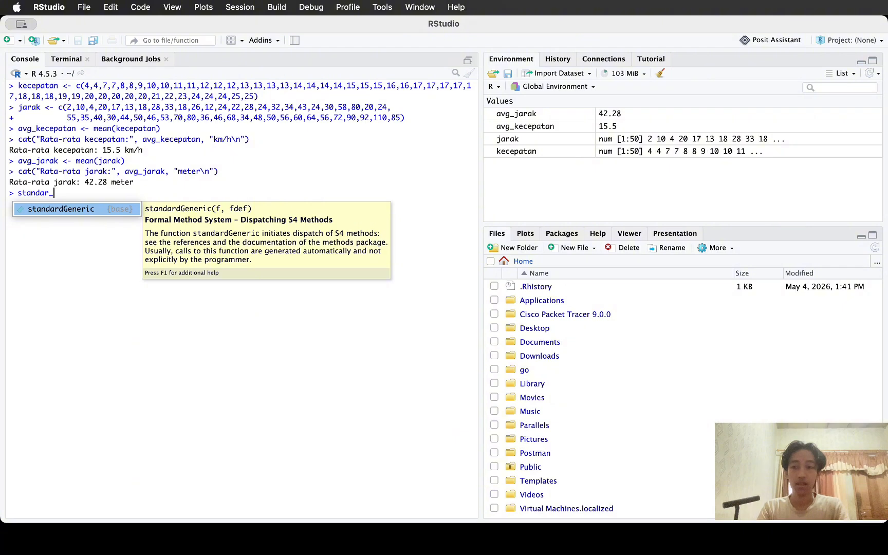
type("deviasi")
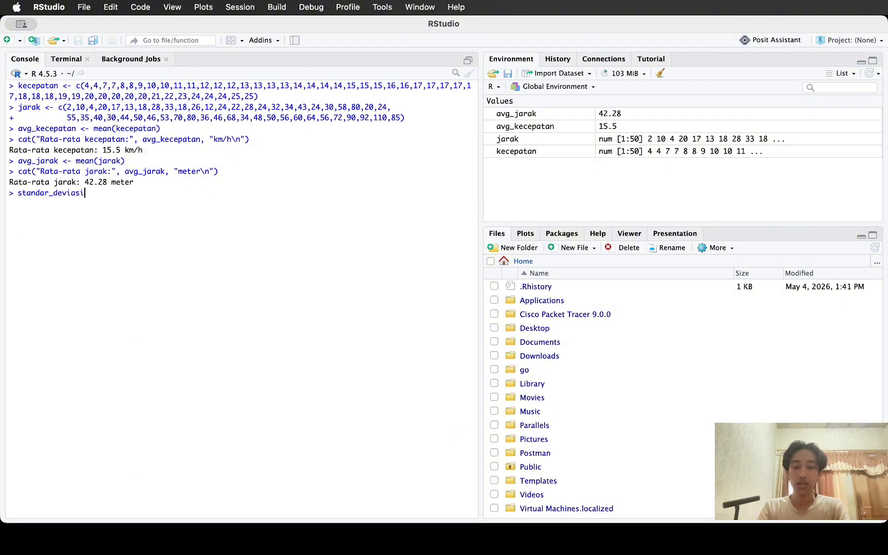
type("_jarak <-")
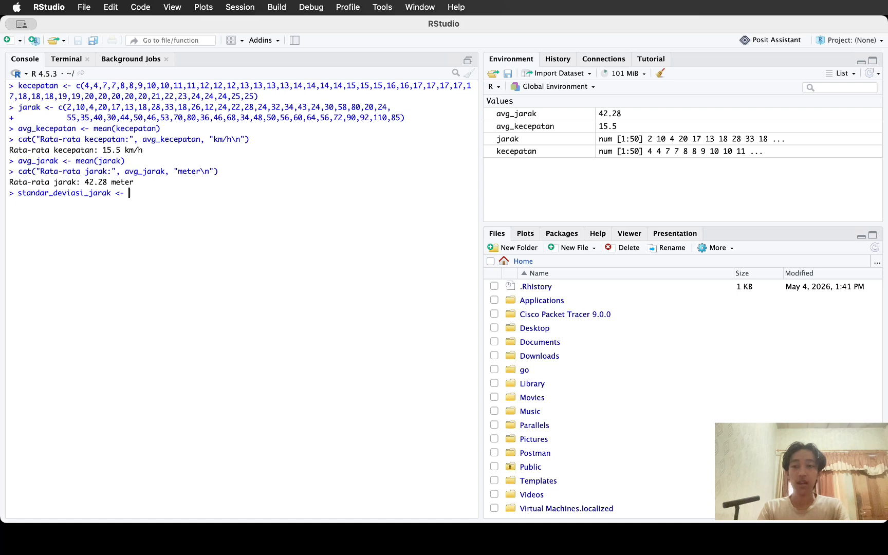
type(" sd(")
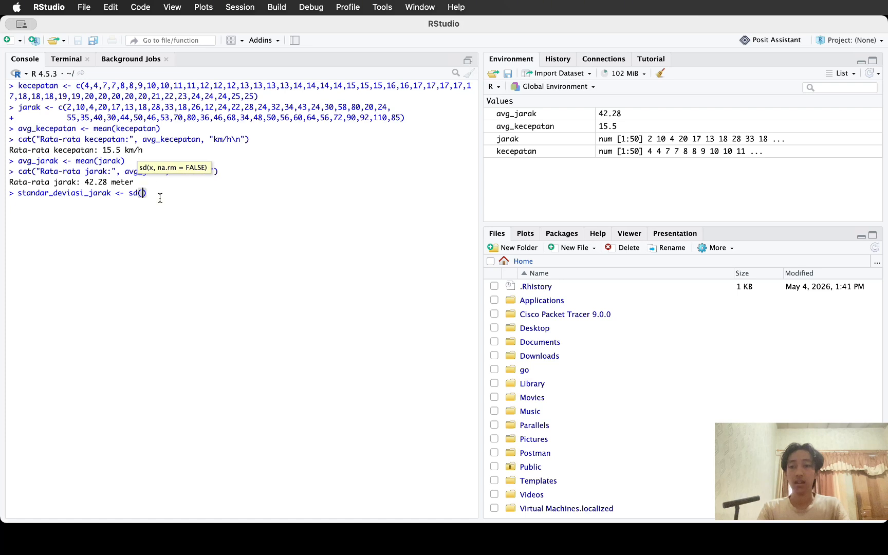
type("jara")
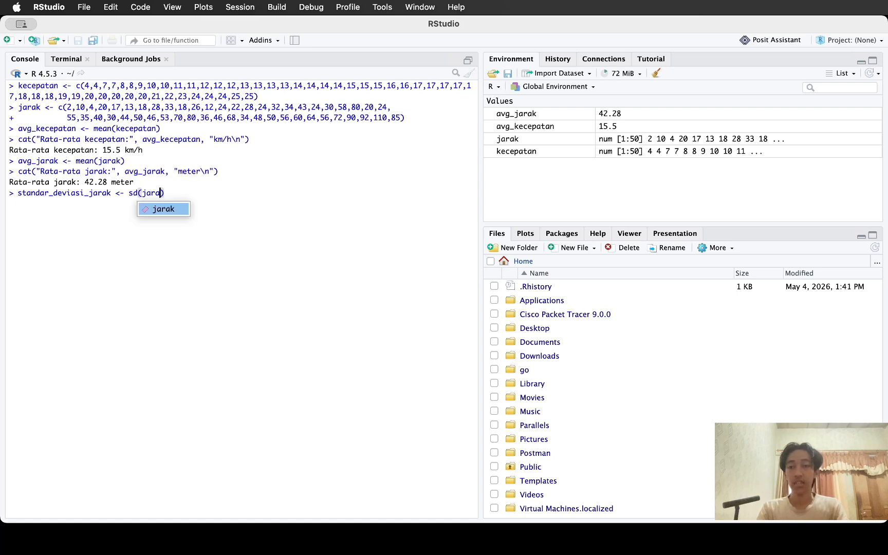
type("k")
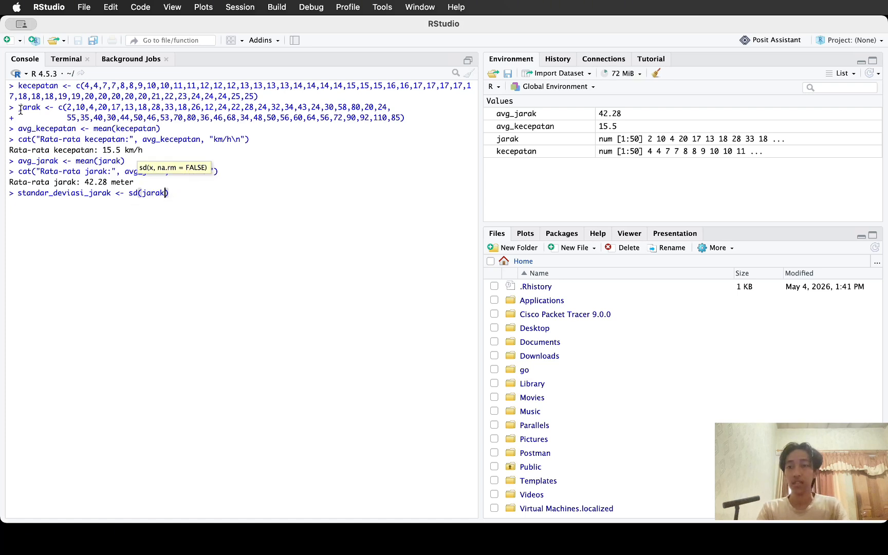
key("Return")
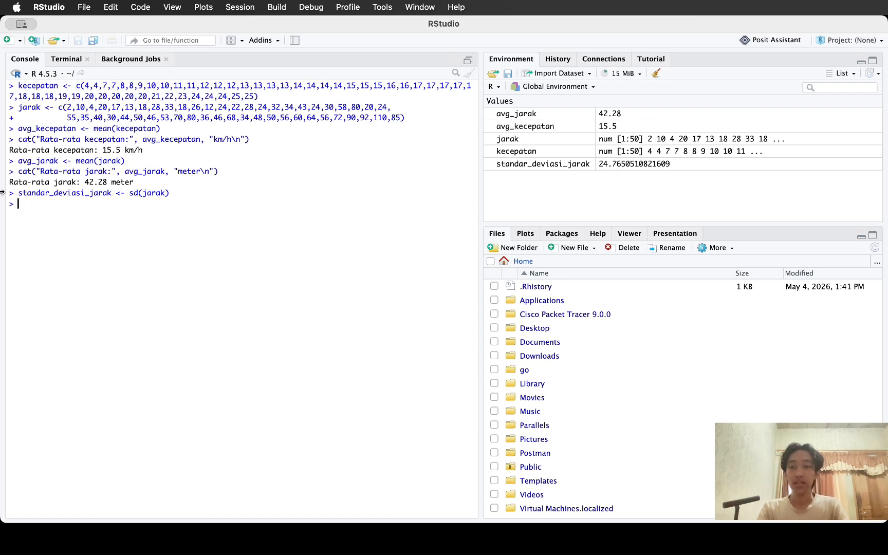
Step: Begin a cat() call in the console with the label "Standar deviasi jarak:" as its first argument
type("cat")
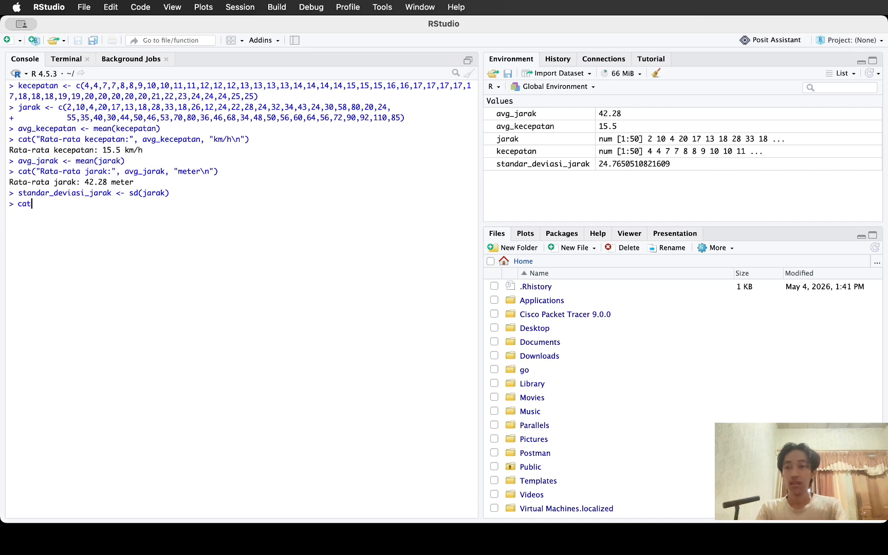
type("(")
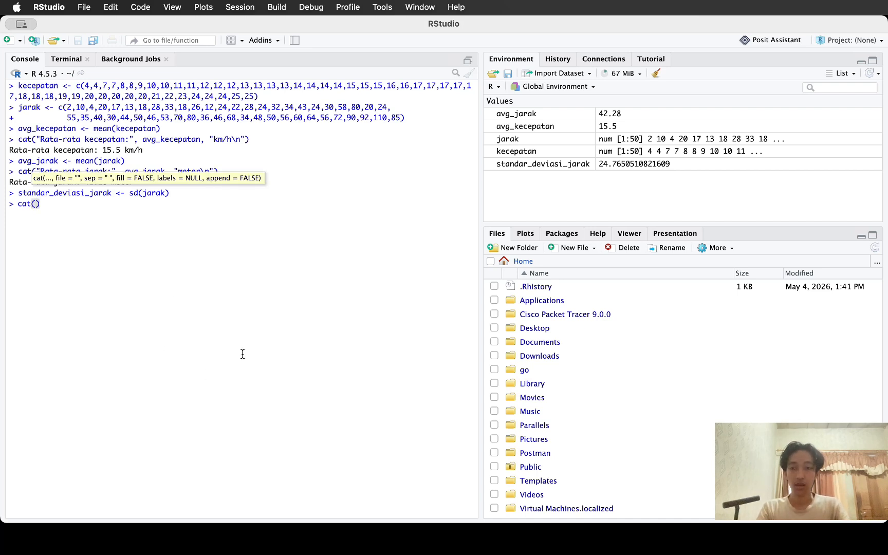
type("\"Standar")
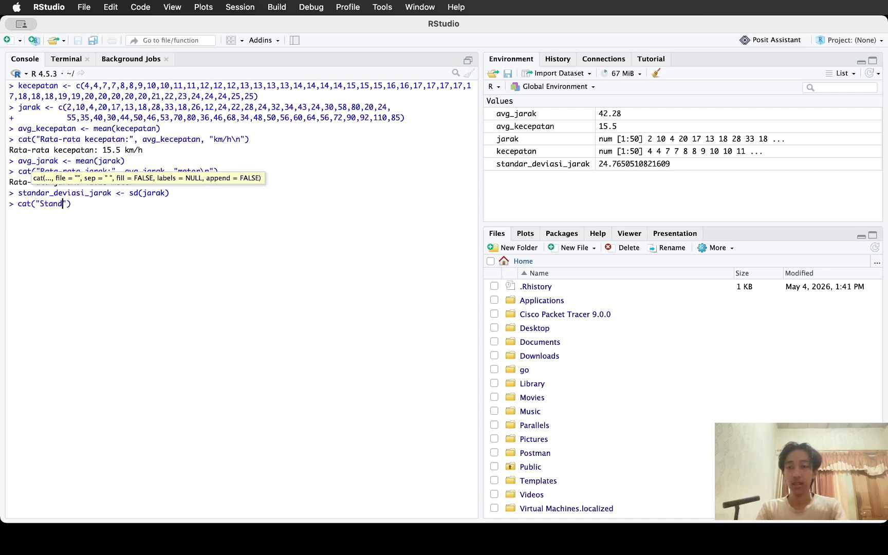
type(" deviasi j")
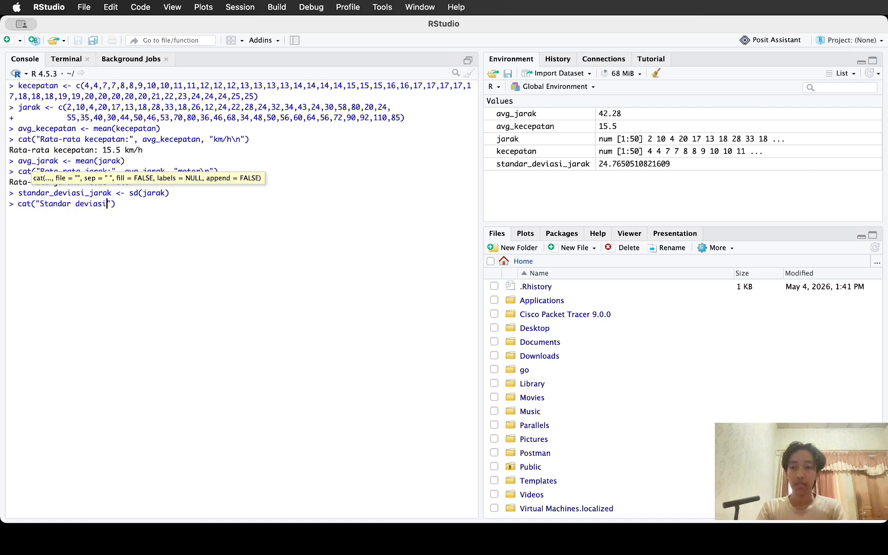
type("arak:\"")
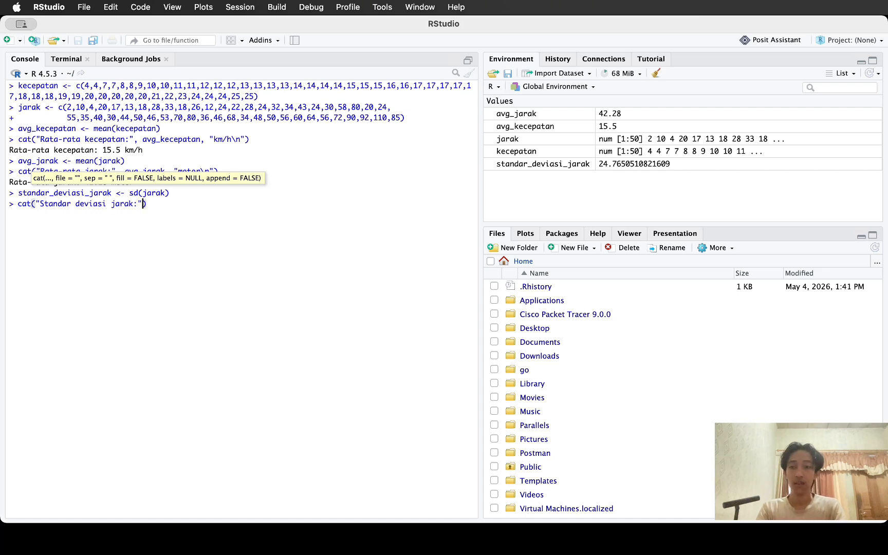
Step: Add round(standar_deviasi_jarak, 4) as the second argument of the cat() call
type(", rouond")
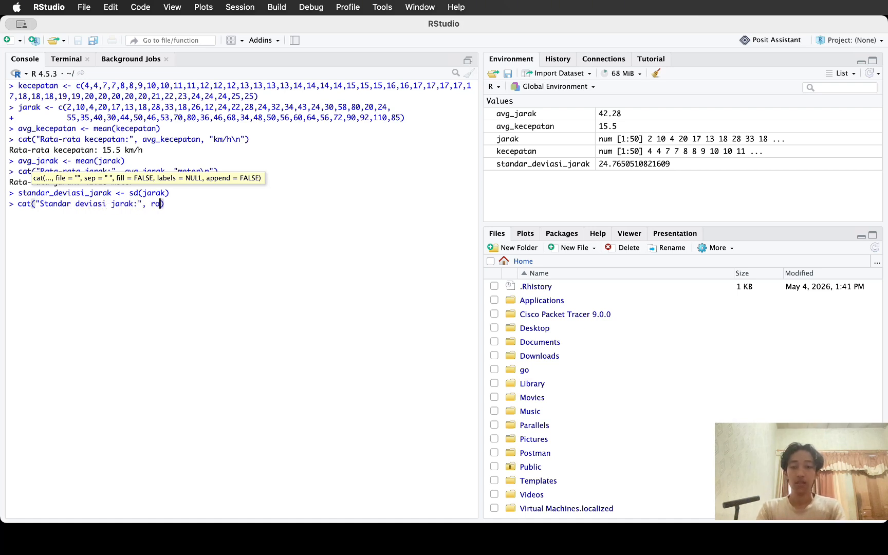
key("BackSpace")
key("BackSpace")
key("BackSpace")
key("BackSpace")
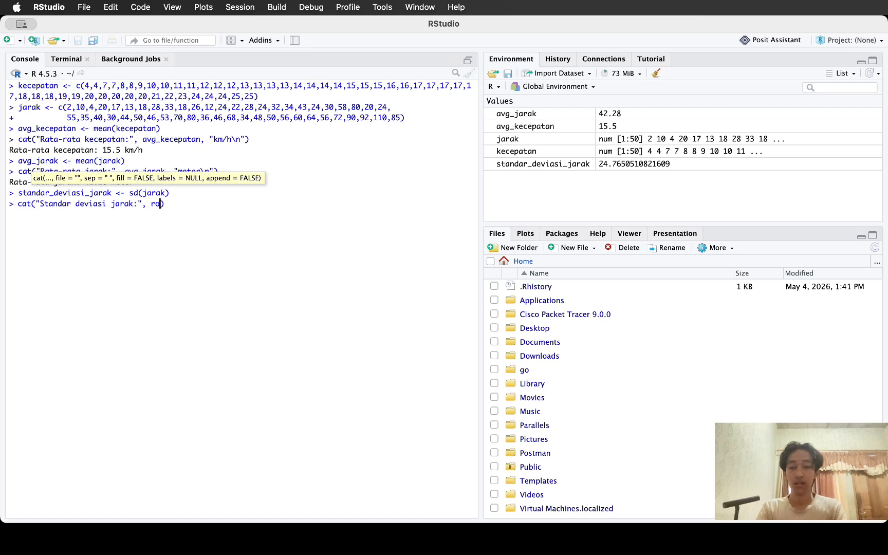
type("un")
key("Tab")
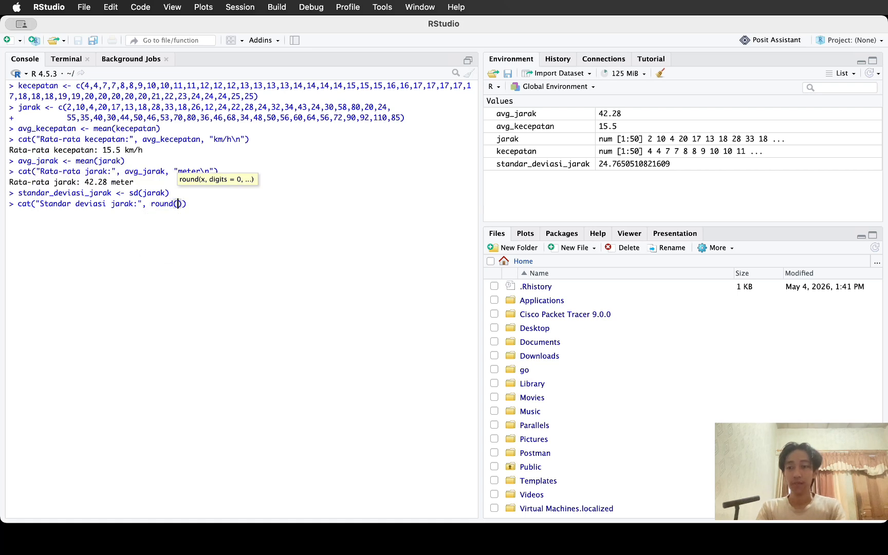
type("sta")
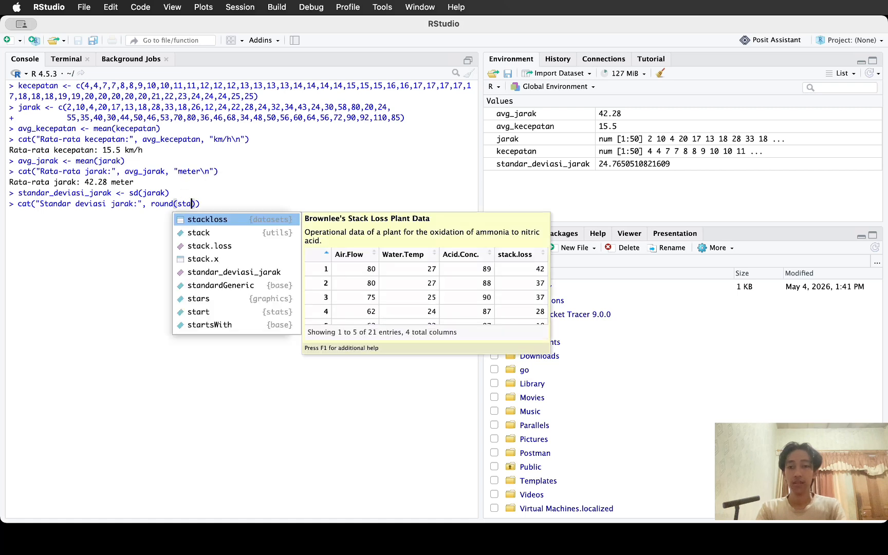
key("Down")
key("Down")
key("Down")
key("Down")
key("Tab")
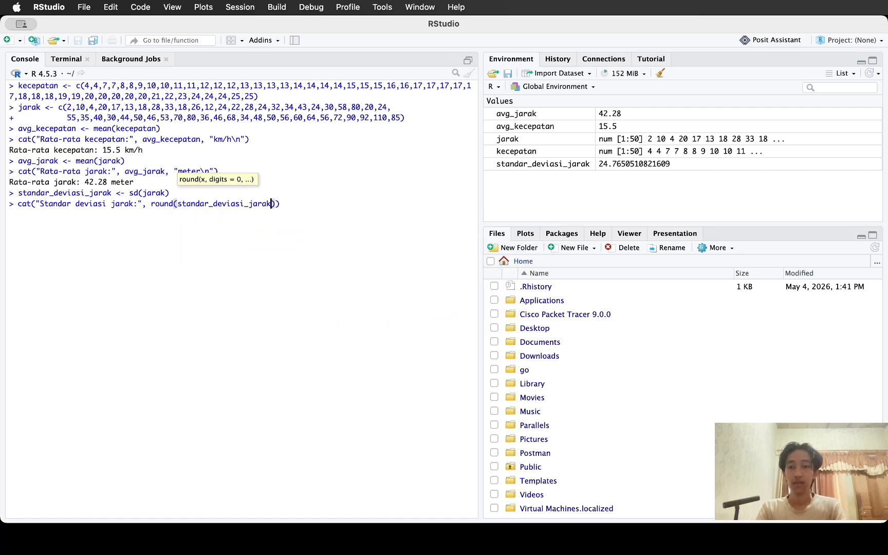
type(", 4)")
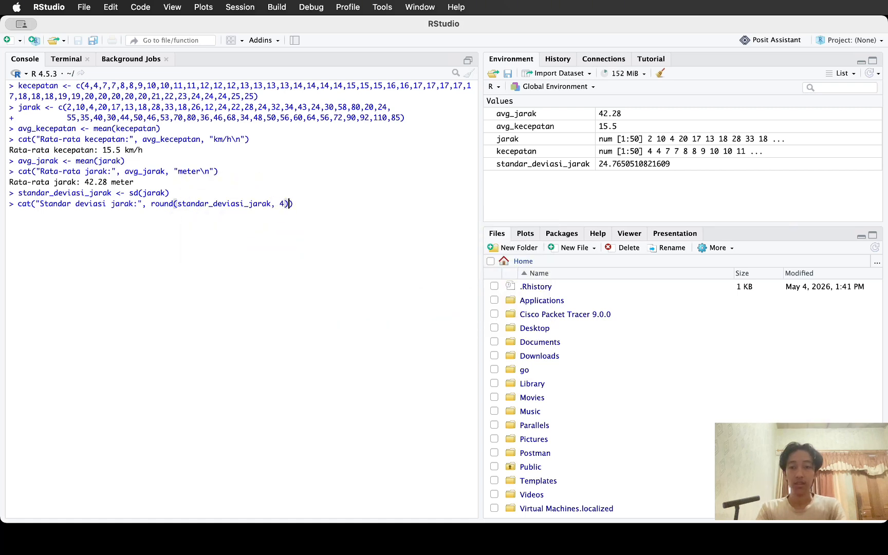
key("BackSpace")
Step: Add the unit "meter\n" as the last argument and run the cat() command to print the standard deviation of distance
type(", ")
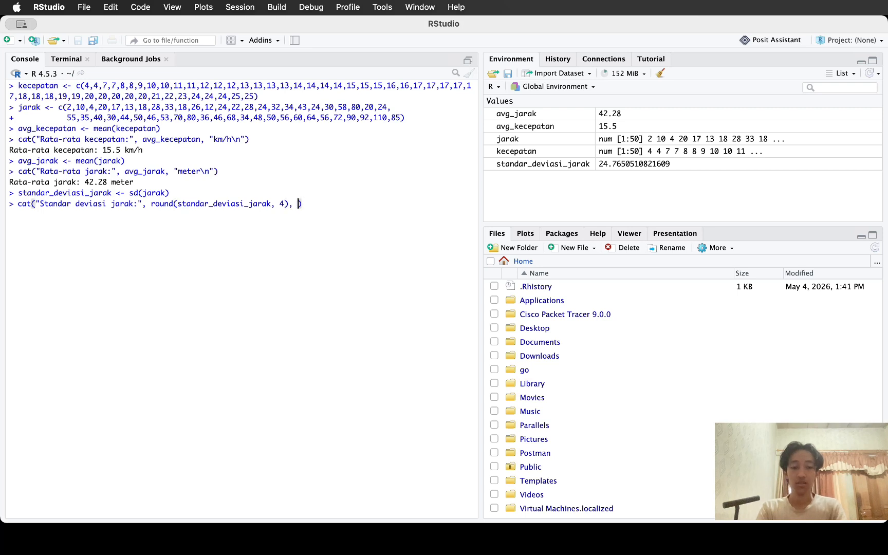
type("\"")
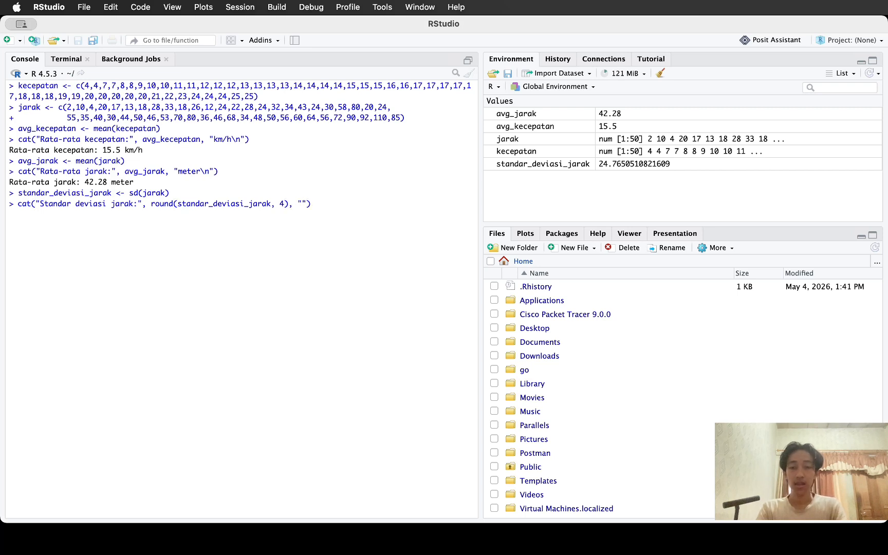
type("meter")
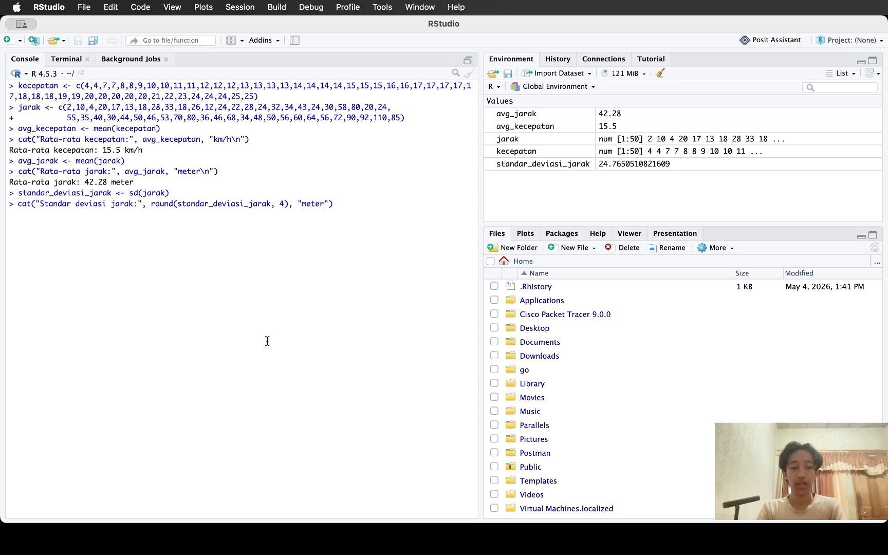
type("\\n")
key("Return")
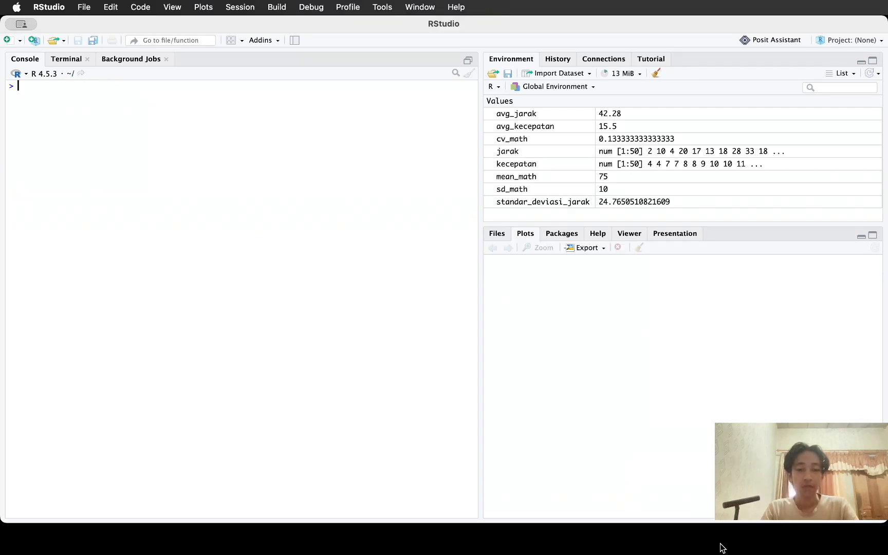
left_click(753, 534)
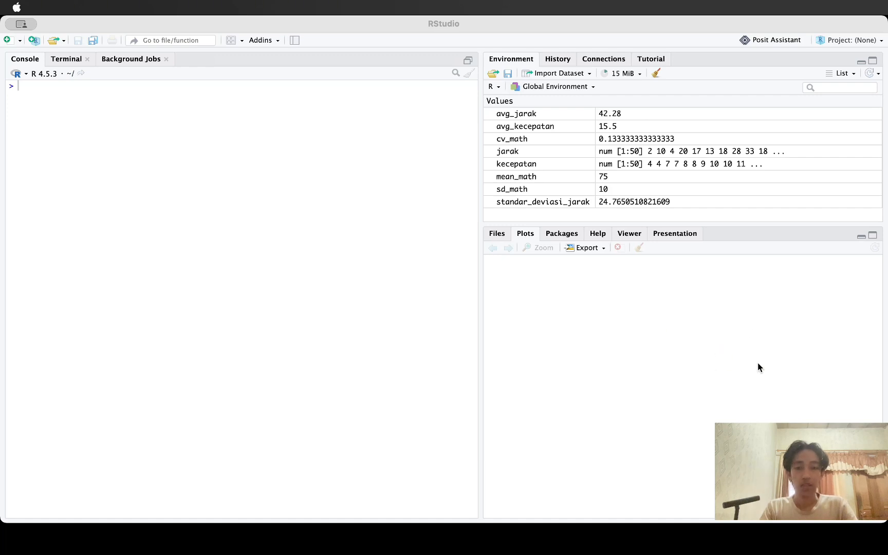
left_click(808, 544)
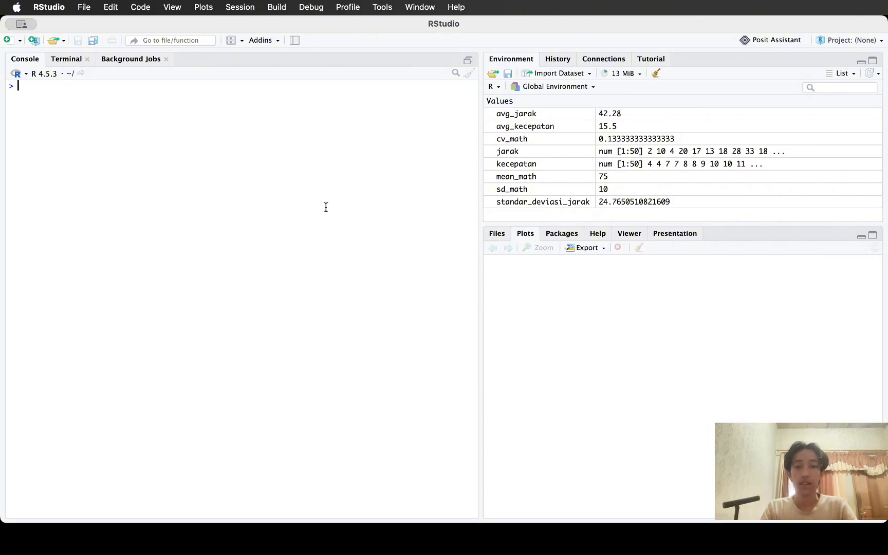
left_click(520, 539)
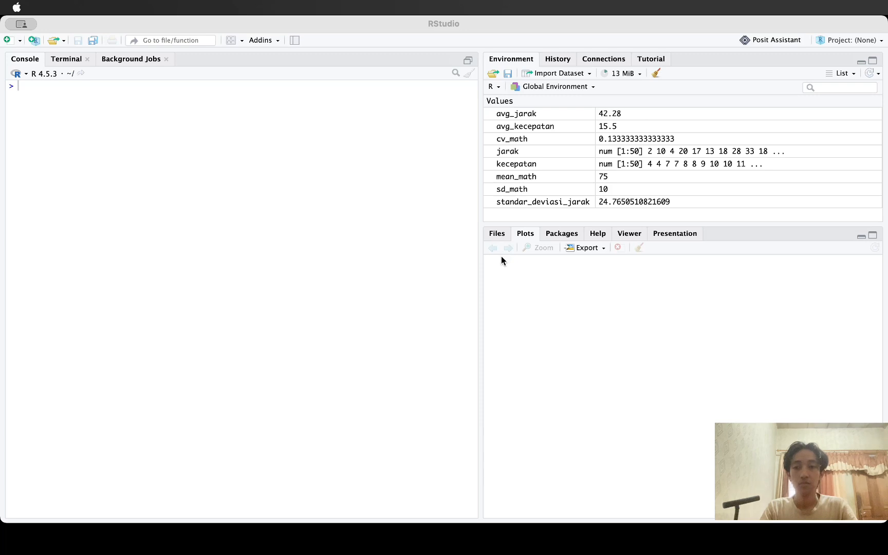
Step: Begin a plot() call in the console with kecepatan as x and jarak as y, continuing the arguments on a new line
left_click(302, 210)
type("plot")
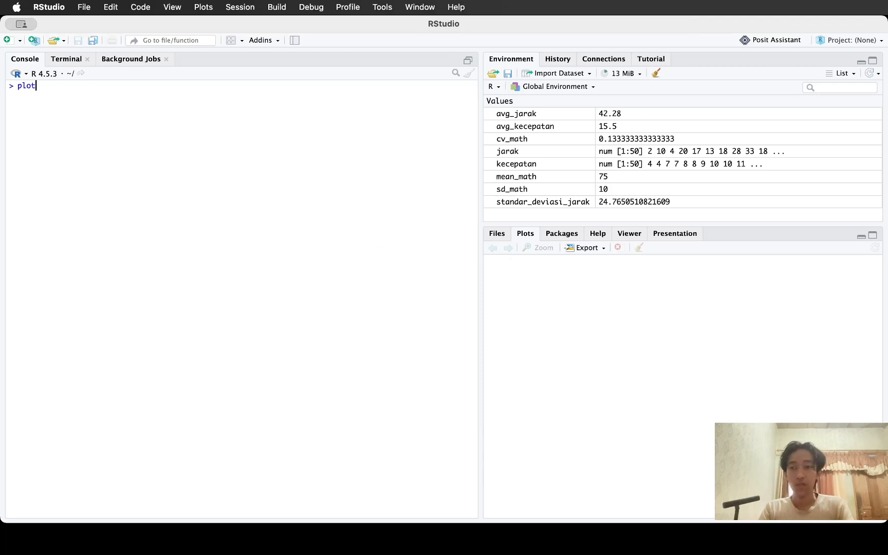
type("(")
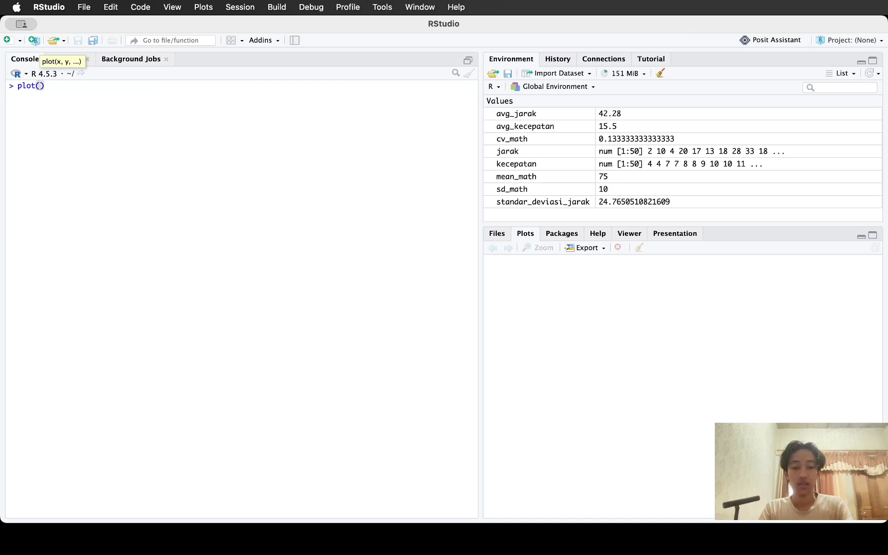
type("kecepaatn")
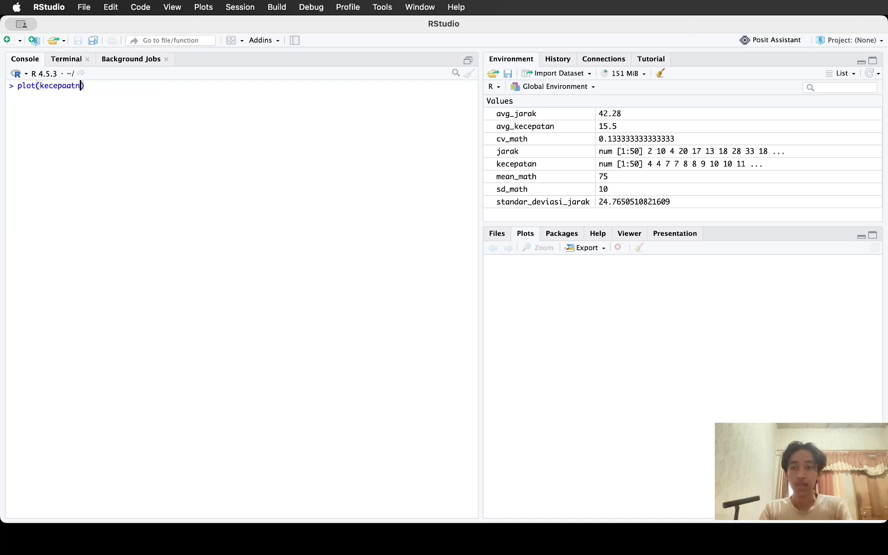
key("BackSpace")
key("BackSpace")
key("BackSpace")
key("Tab")
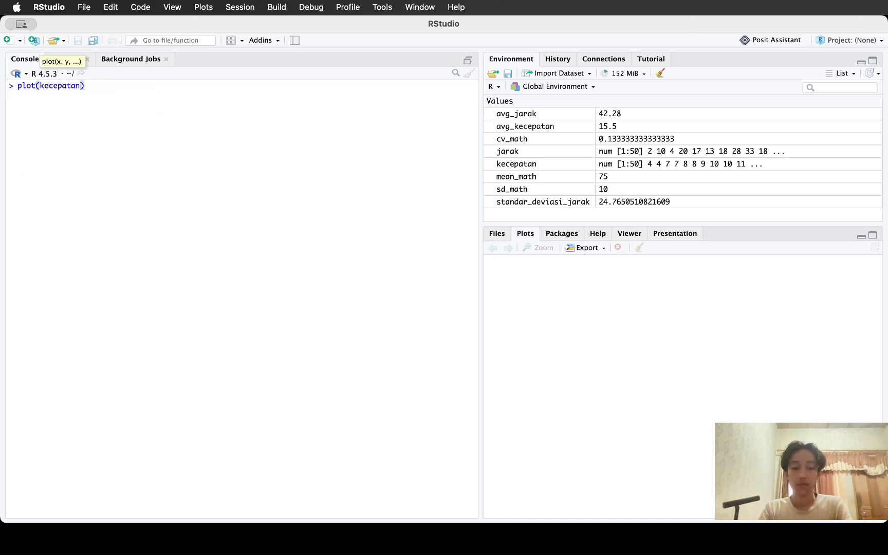
type(", jarak")
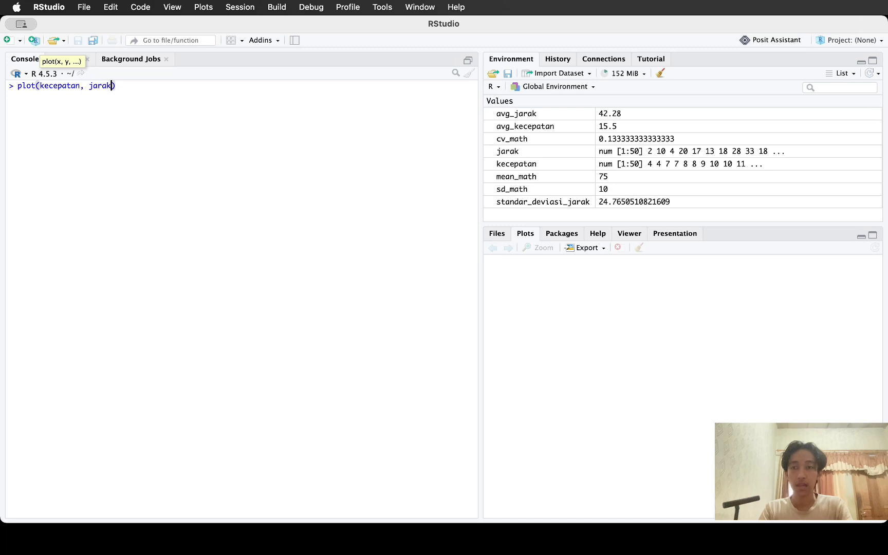
type(",")
key("shift+Return")
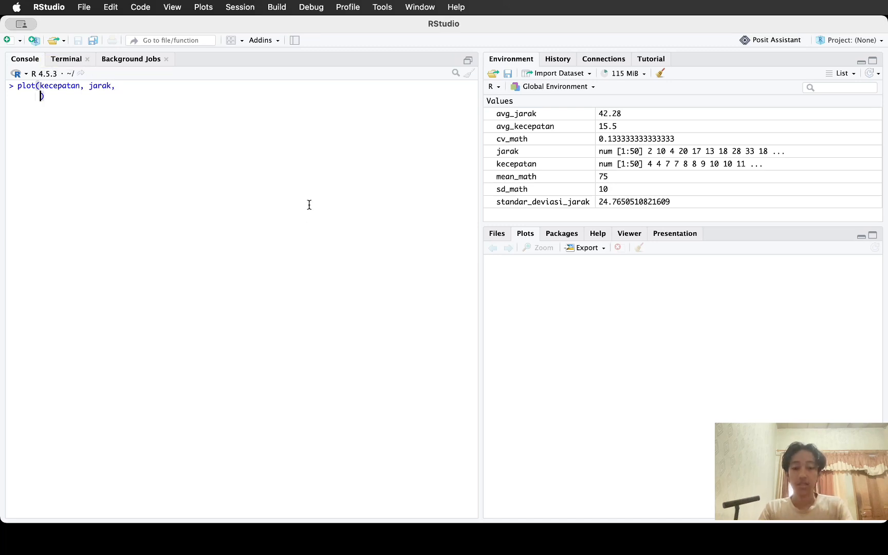
Step: Add the title argument main = "Scatter plot kecepatan vs jarak" to the plot() call and continue on a new line
type("main = ")
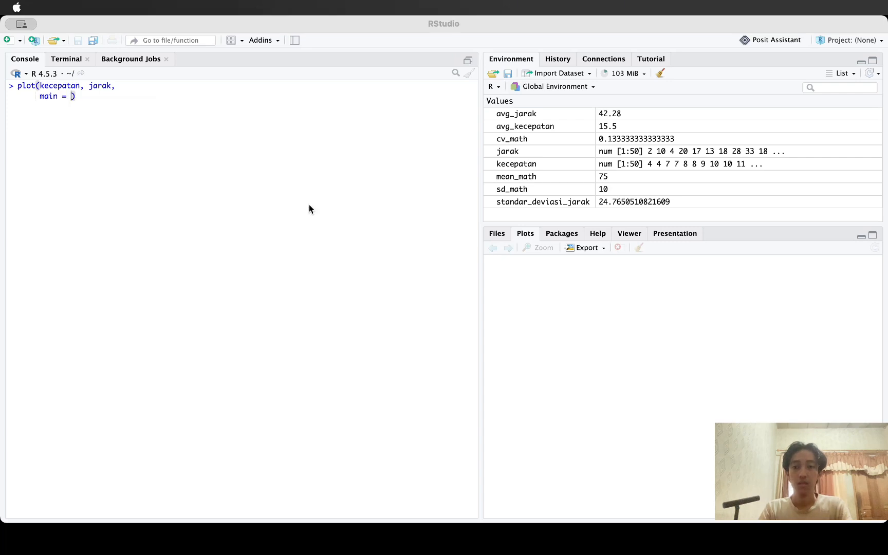
type("\"Scatte")
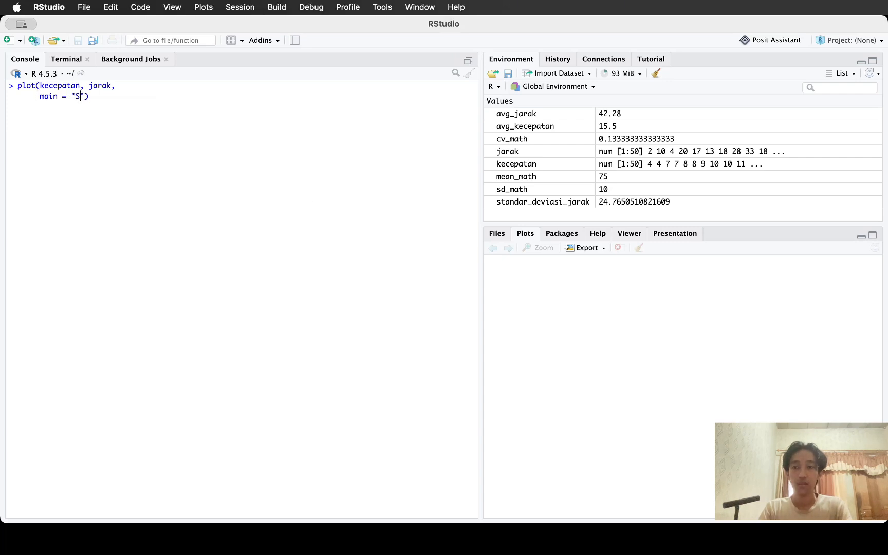
type("r plot")
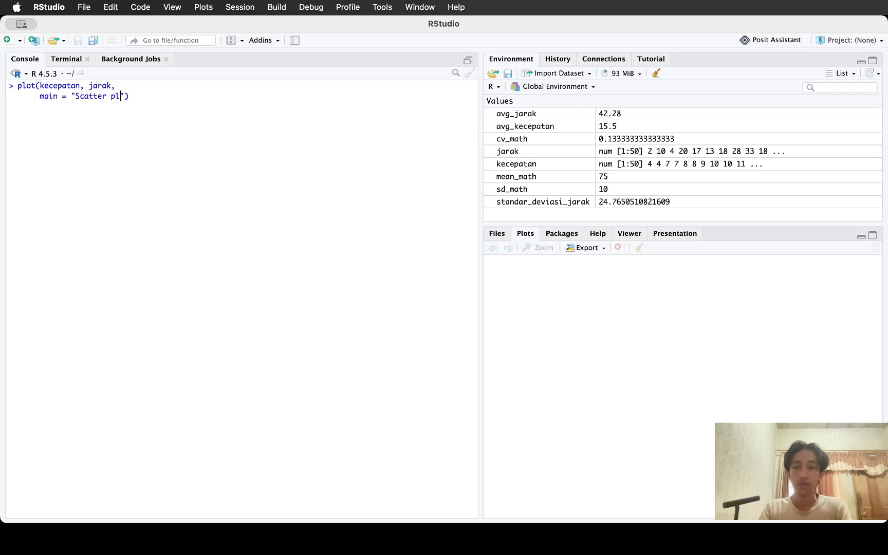
left_click(309, 204)
type("kecepatan ")
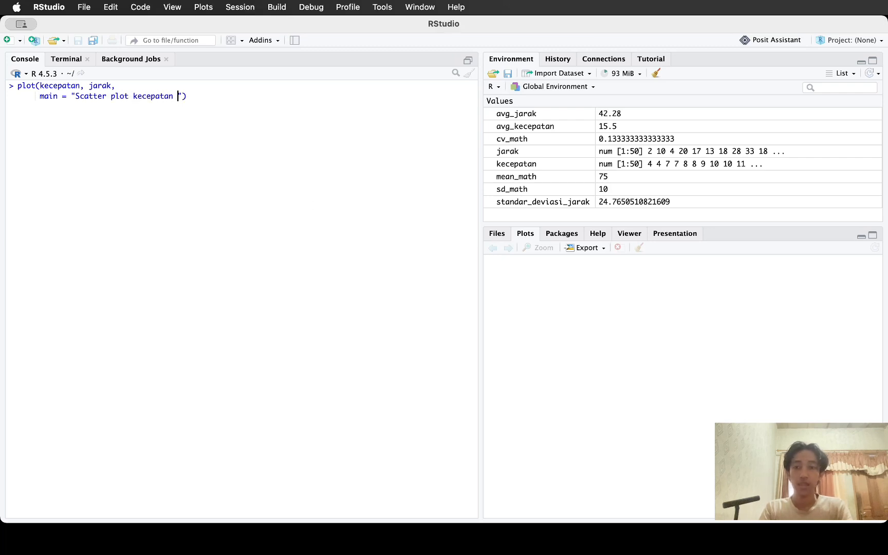
type("vs jarak")
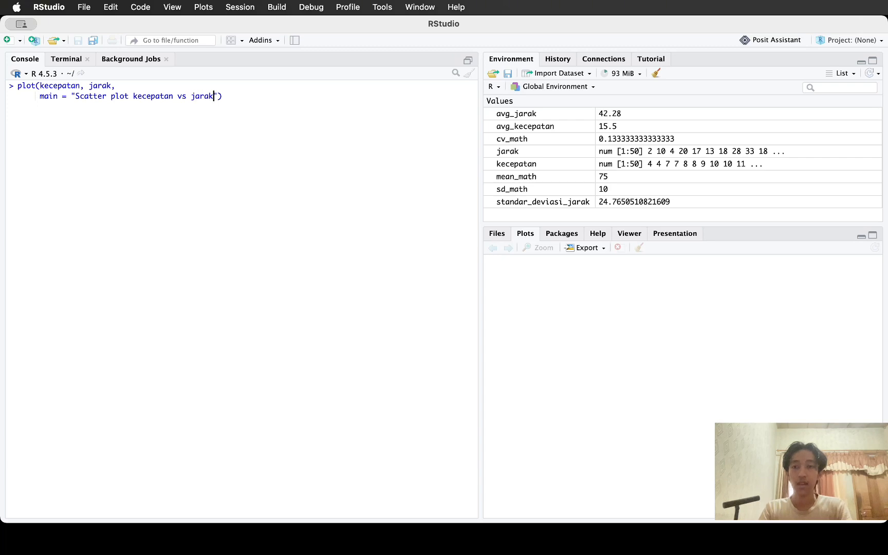
left_click(309, 204)
key("Right")
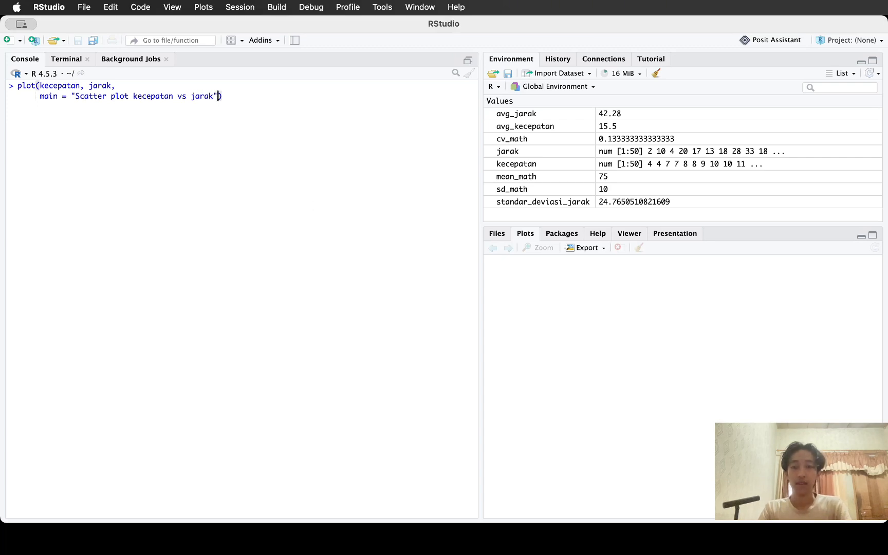
type(",")
key("shift+Return")
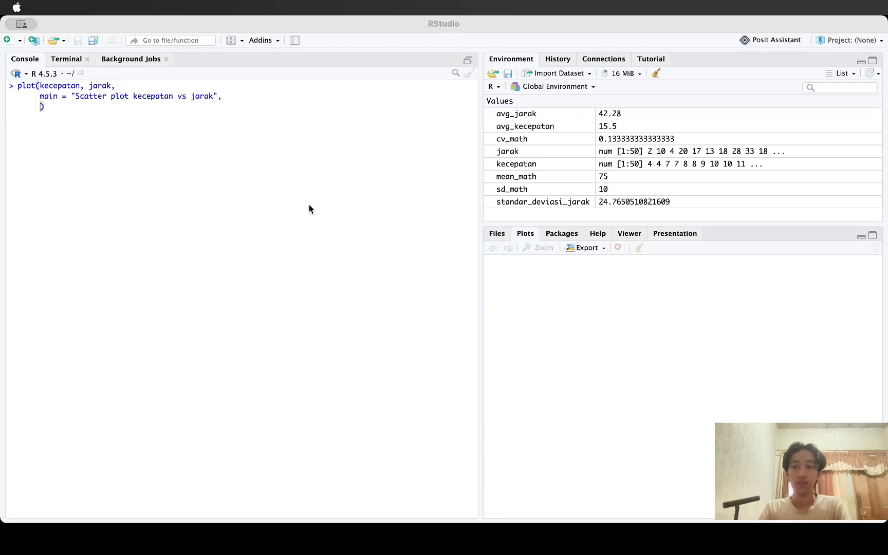
Step: Add the x-axis label argument xlab = "Kecepatan (km/h)" to the plot() call and continue on a new line
left_click(309, 205)
type("xlab = ")
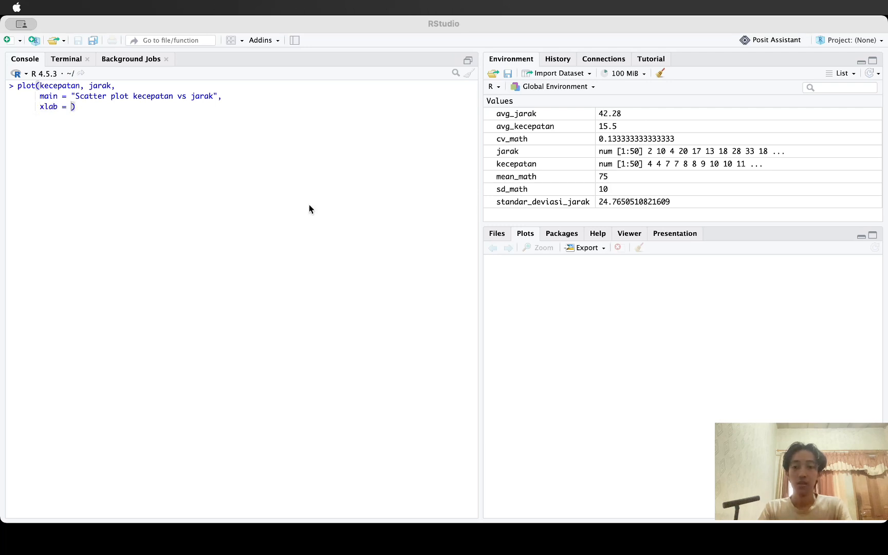
type("\"")
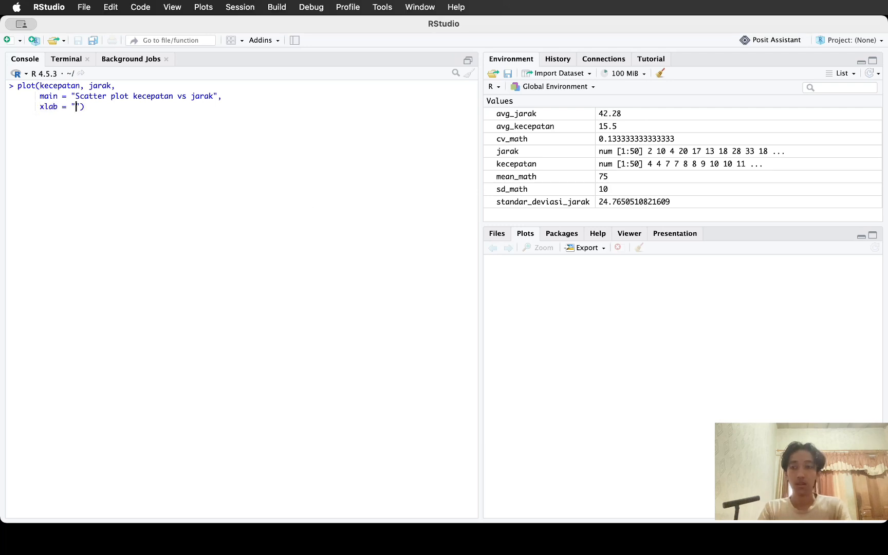
type("Kecepatan")
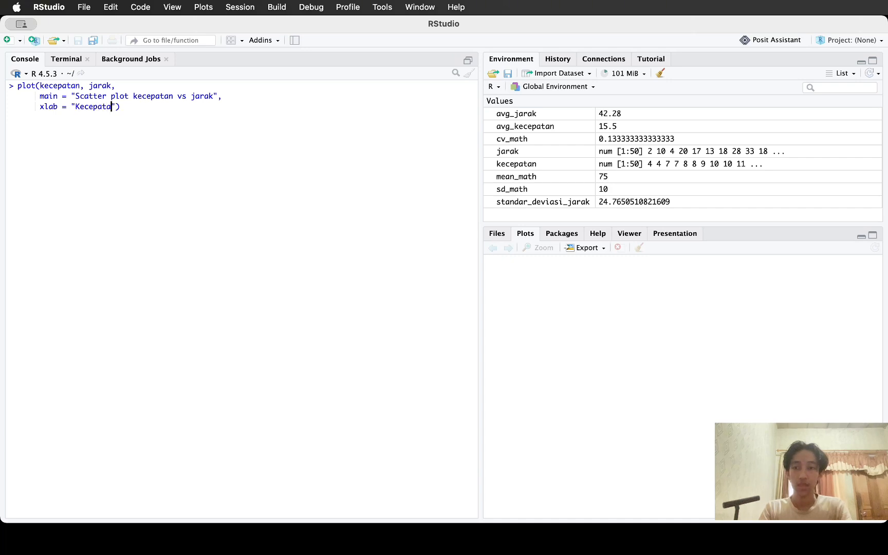
type(" (")
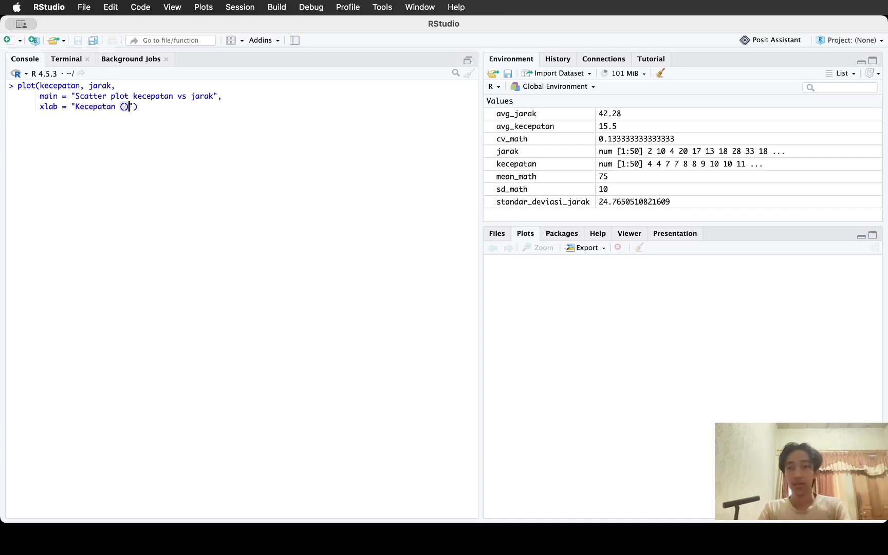
type("km")
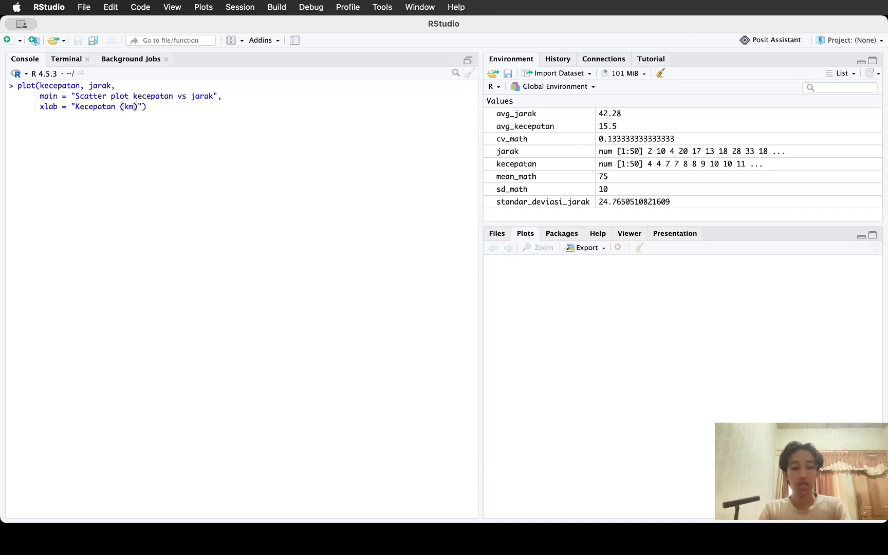
type("/h")
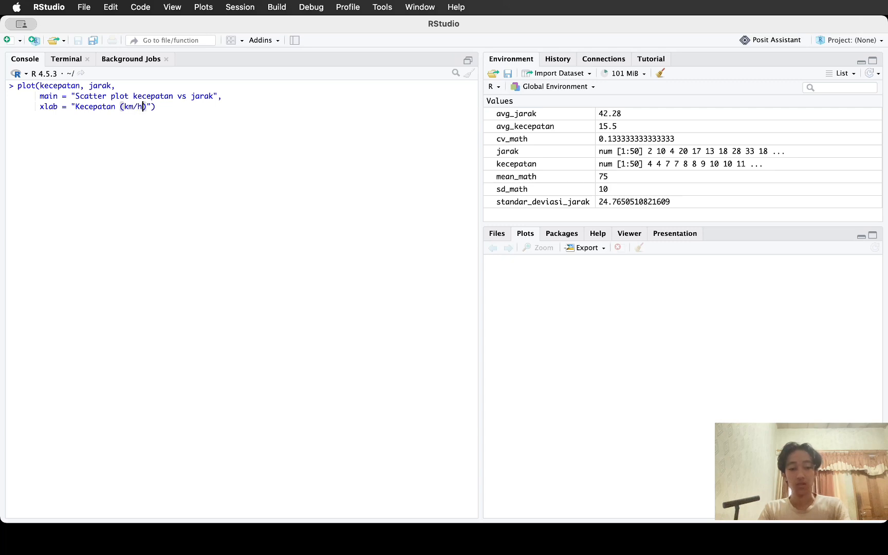
key("Right")
key("Right")
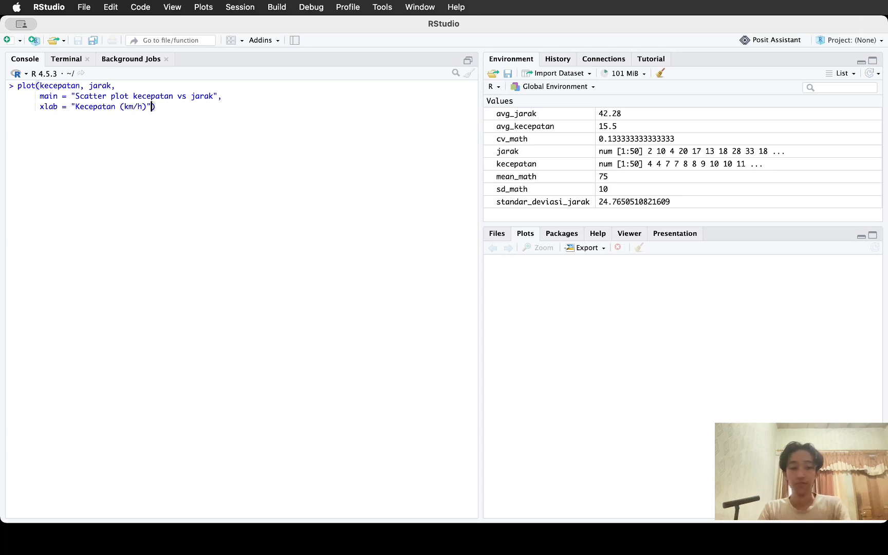
type(",")
key("Return")
Step: Add the y-axis label argument ylab = "Jarak (meter)" to the plot() call and continue on a new line
type("yl")
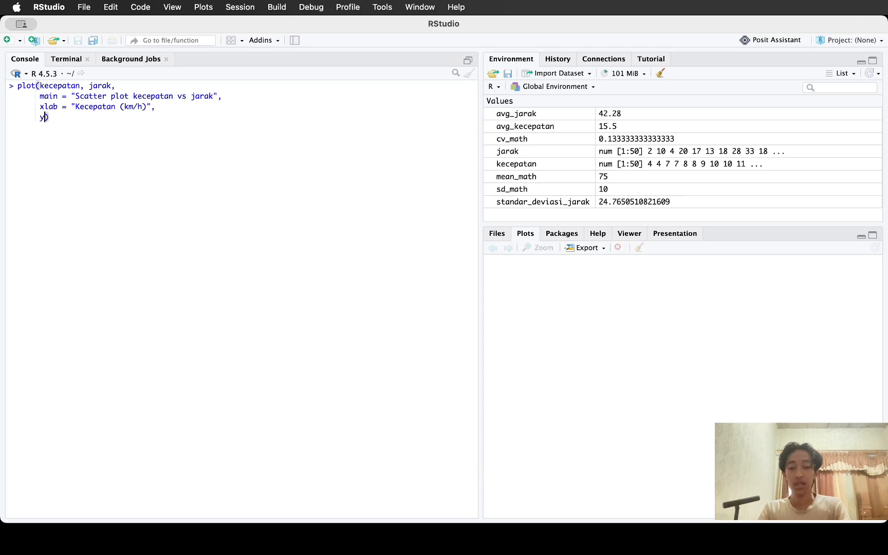
type("a")
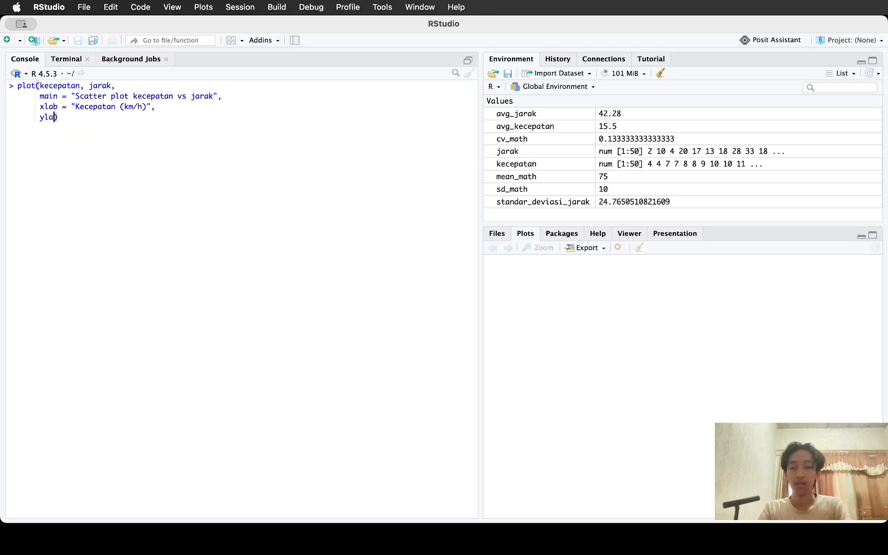
key("Tab")
left_click(309, 208)
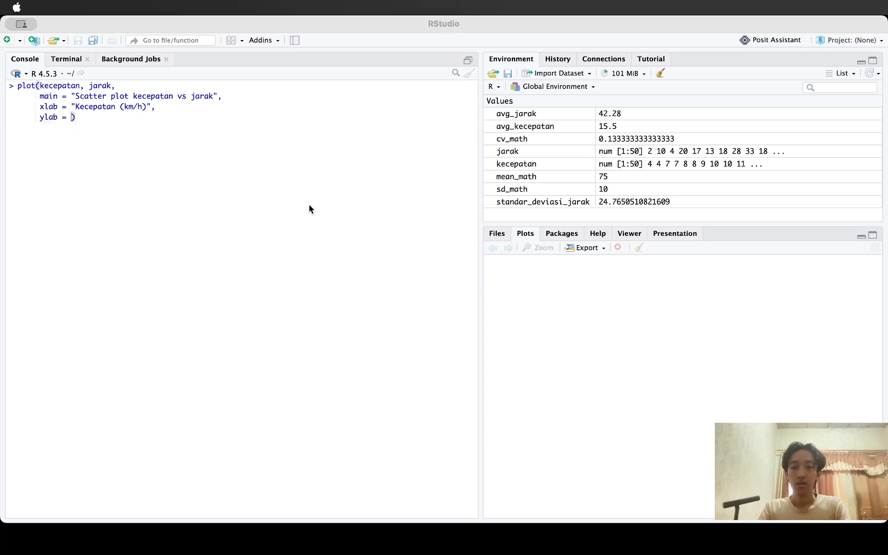
type("\"")
type("Jarak ")
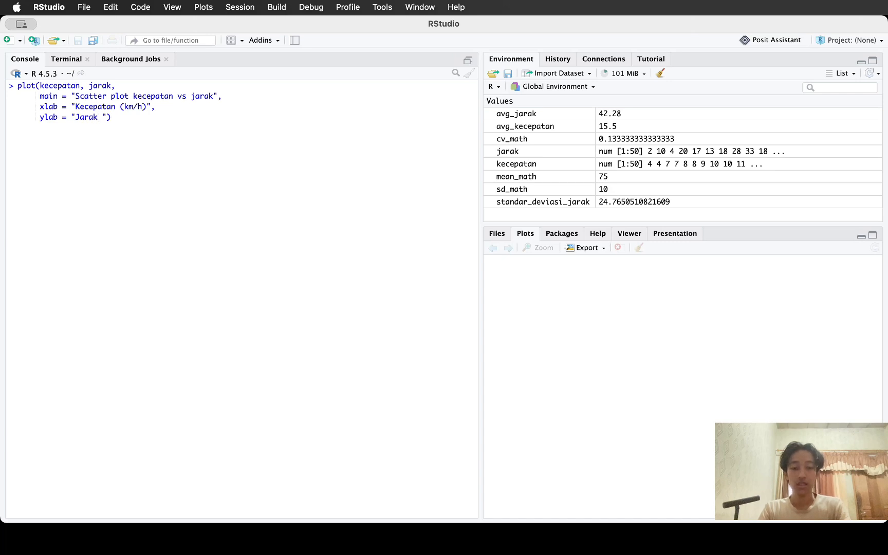
type("(meter")
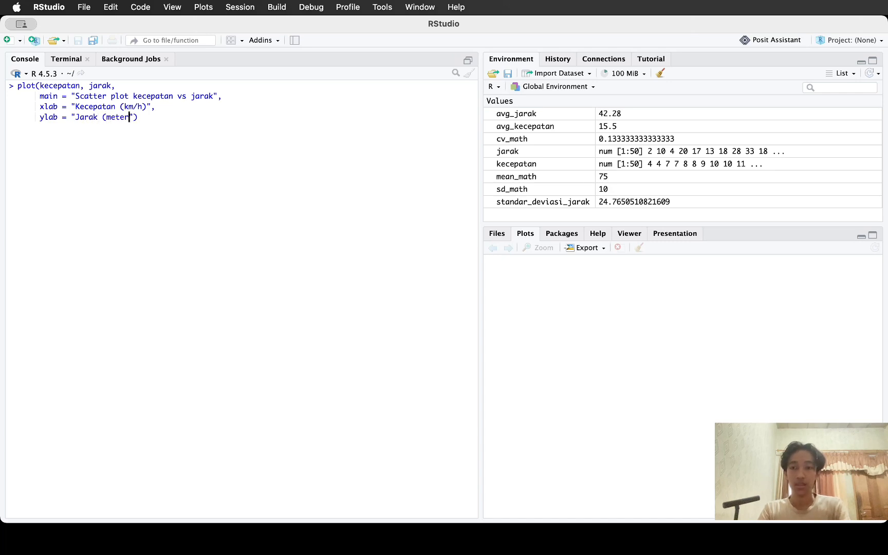
type(")")
key("Right")
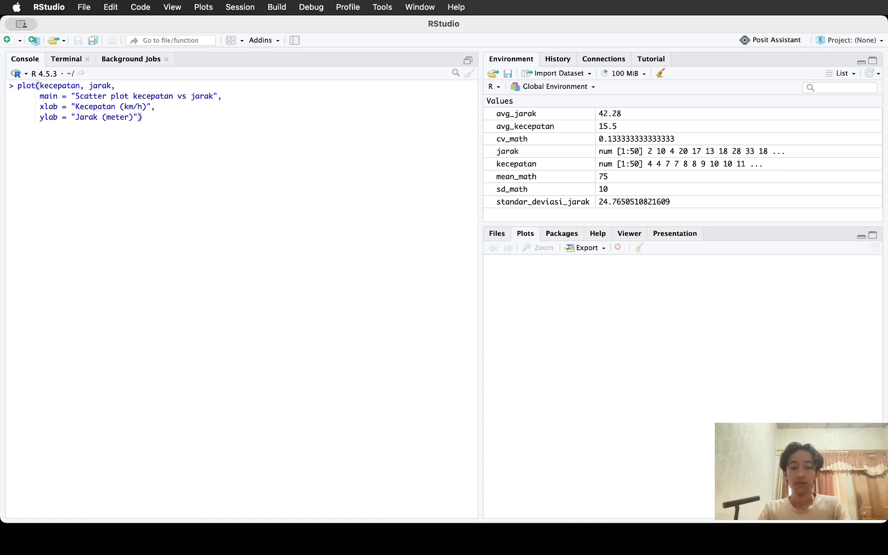
type(",")
key("Return")
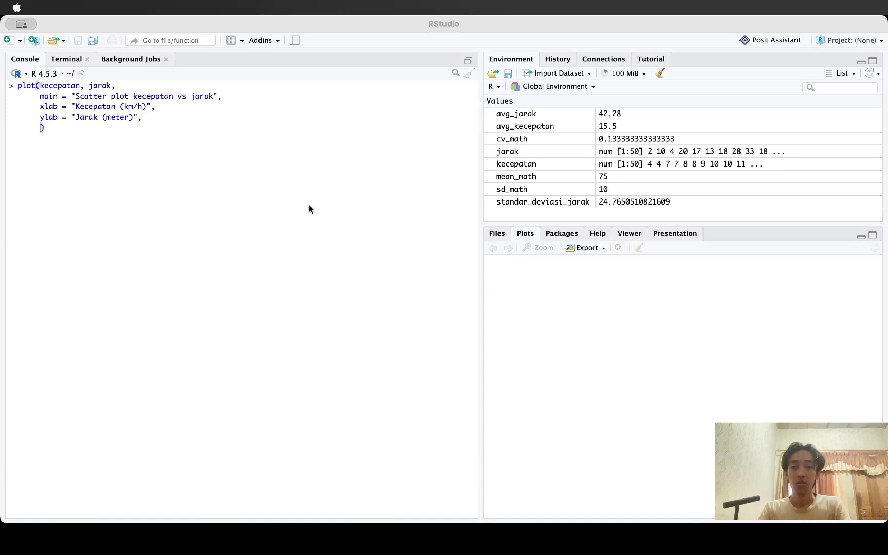
Step: Add the point-symbol argument pch = 19 to the plot() call and continue on a new line
left_click(309, 204)
type("pch")
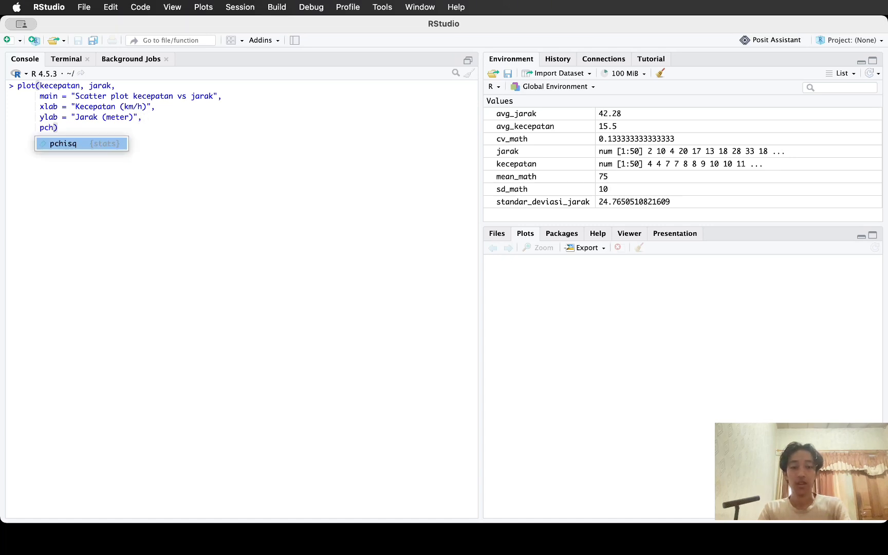
type(" = ")
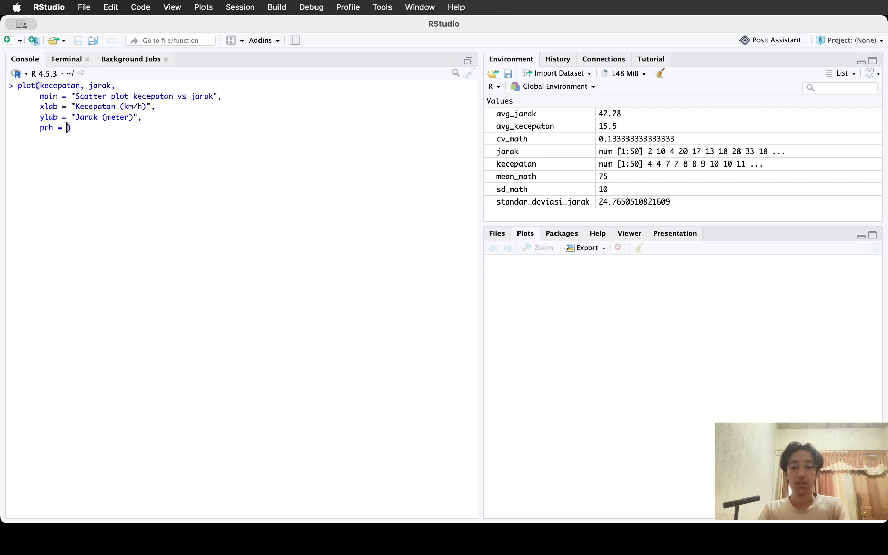
type("19")
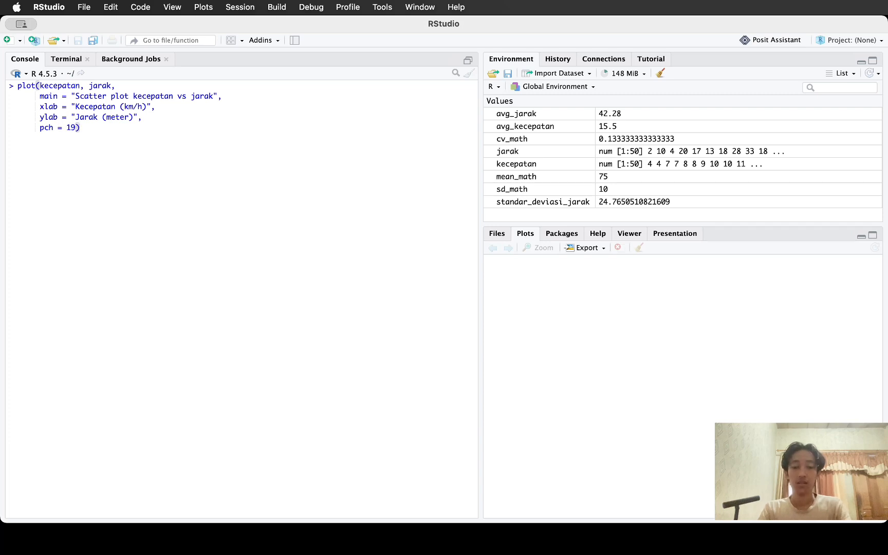
type(",")
key("shift+Return")
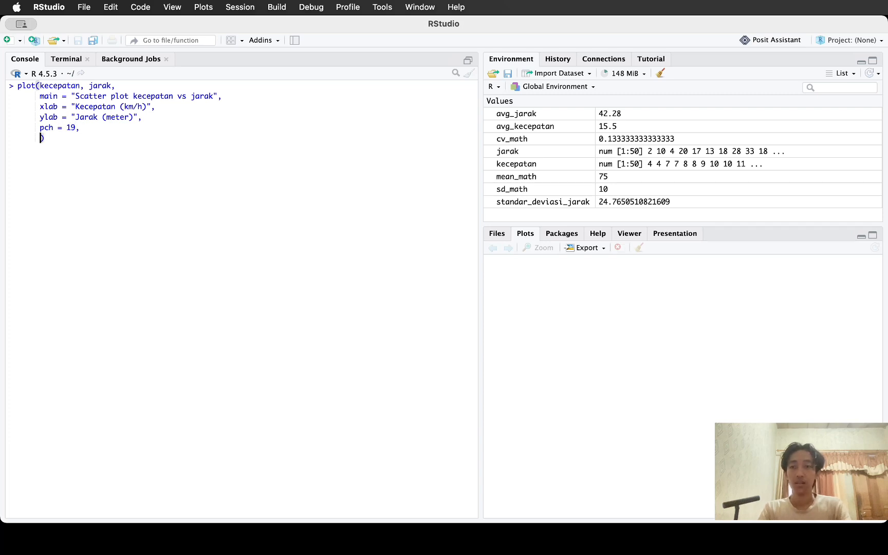
Step: Add the colour argument col = "blue" and run the plot() command to draw the scatter plot
left_click(310, 205)
type("col")
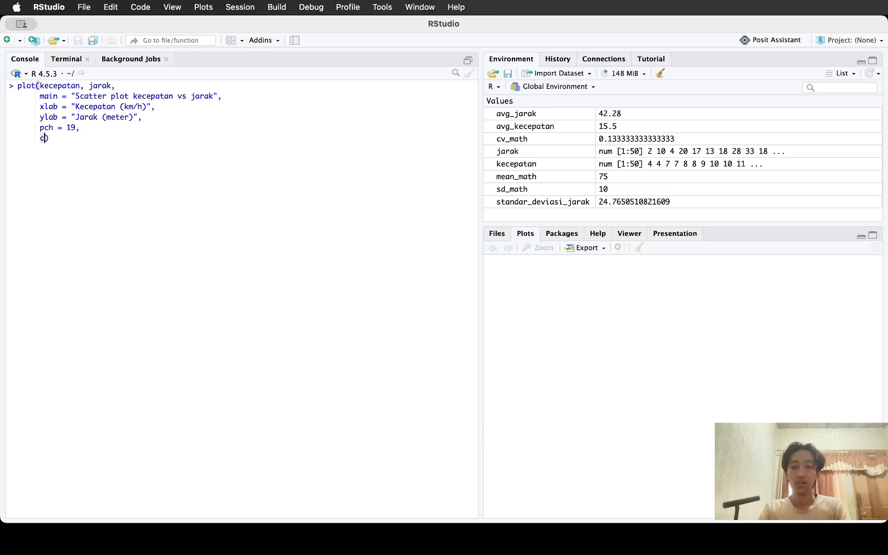
key("Tab")
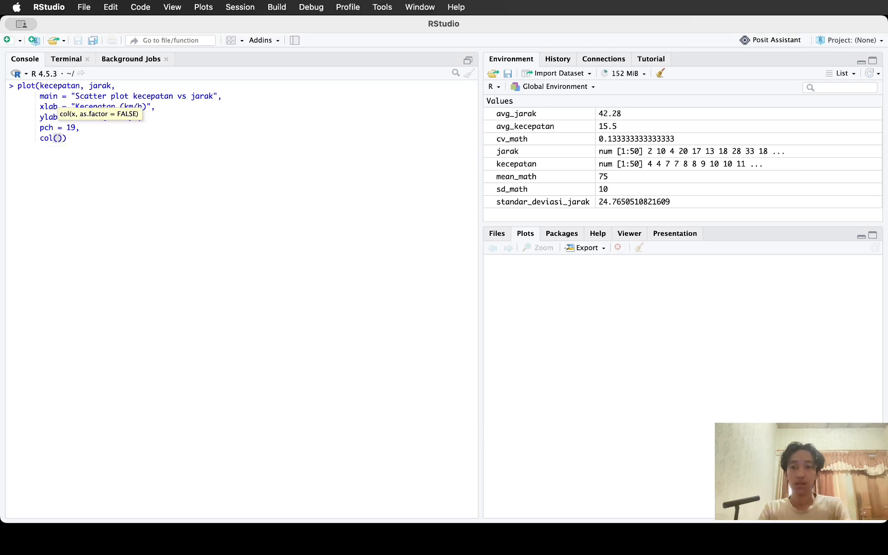
key("BackSpace")
type("= ")
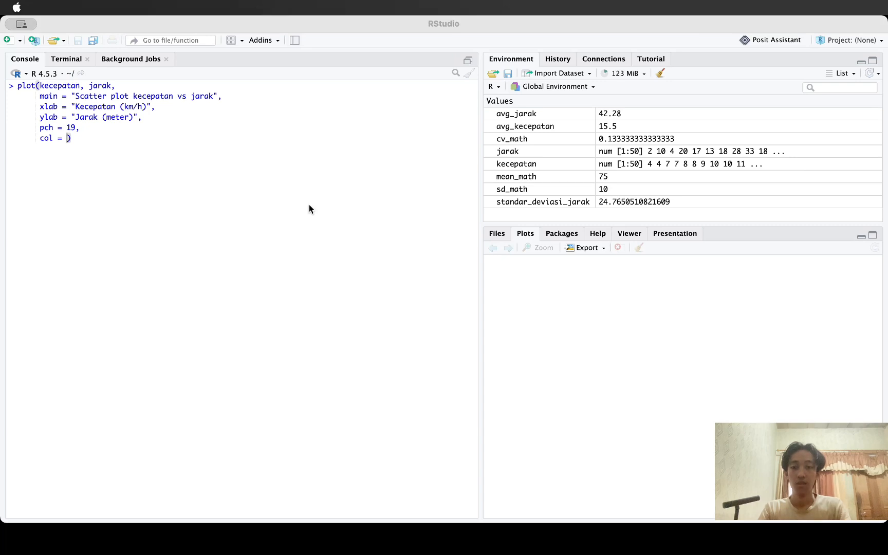
type("\"")
type("blue")
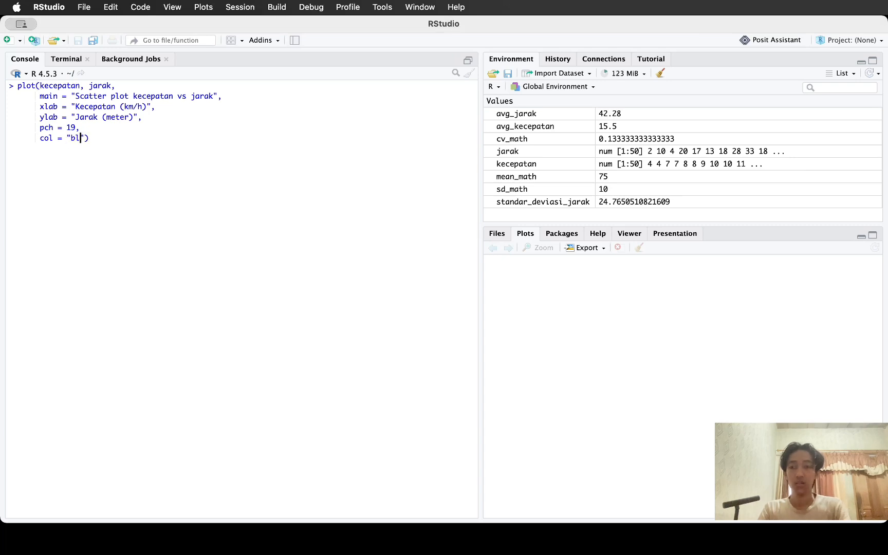
key("Return")
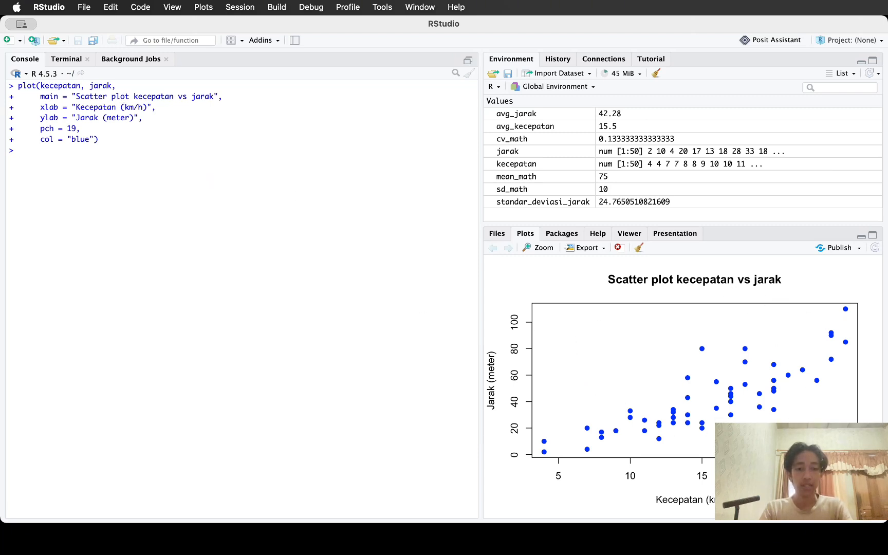
Step: Print with cat() the Indonesian interpretation starting "Scatter plot menunjukkan adanya hubungan positif antara kecepatan dan jarak." and ending "naik ke kanan atas."
left_click(733, 535)
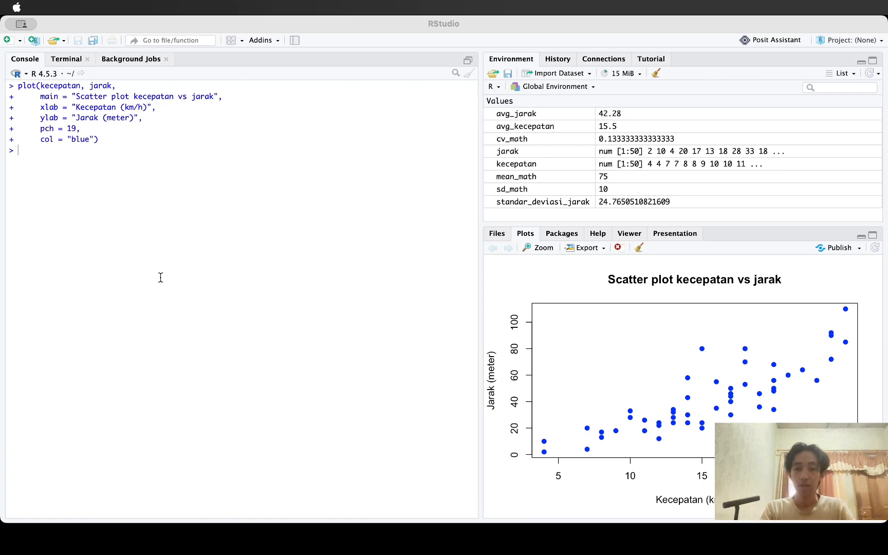
left_click(793, 527)
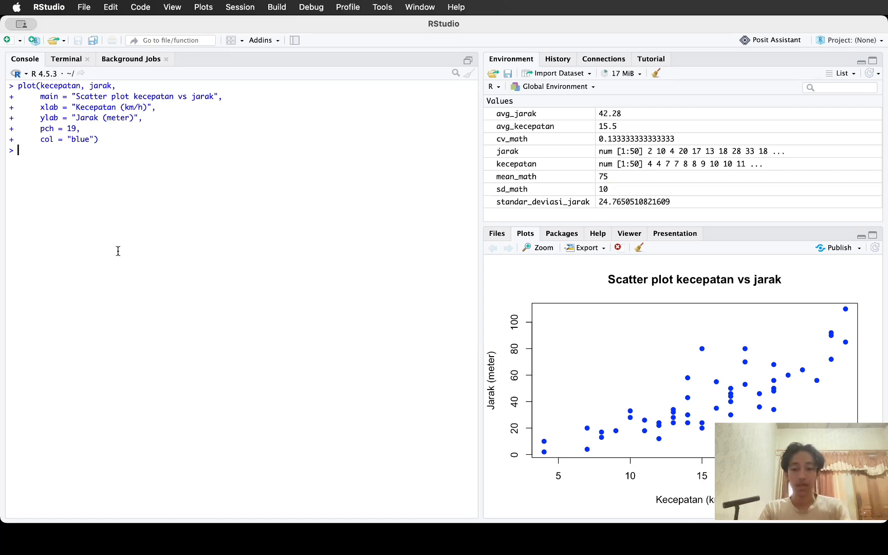
type("cat(")
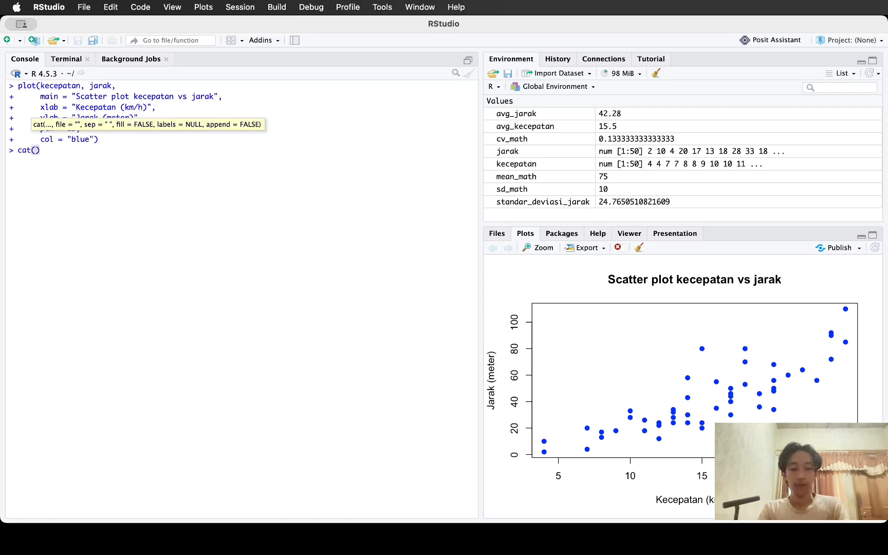
type("\"")
type("Scatter plot menunjukkan adanya hubungan positif antara kecepatan dan jarak. Semakin tinggi kecepatan mobil, maka jarak yang dibutuhkan untuk berhenti juga semakin besar. Hal ini terlihat dari pola titik yang cenderung naik ke kanan atas.")
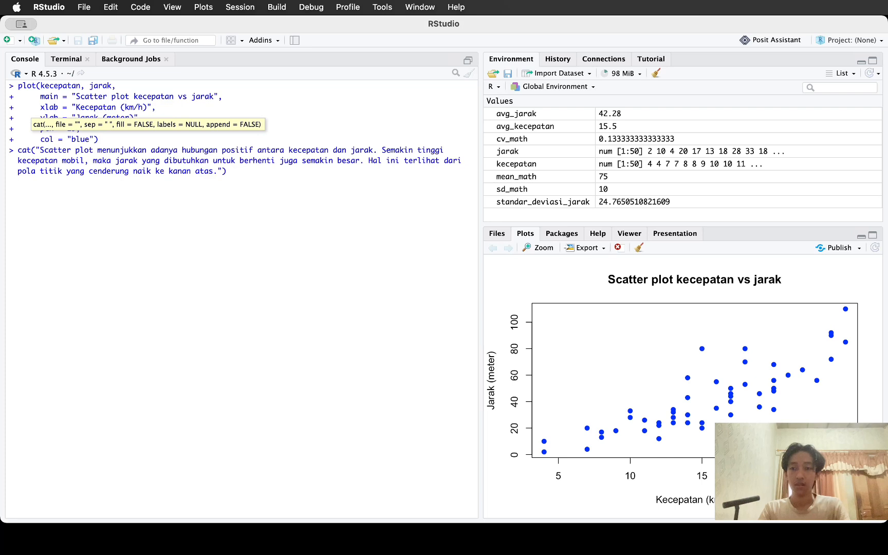
key("Return")
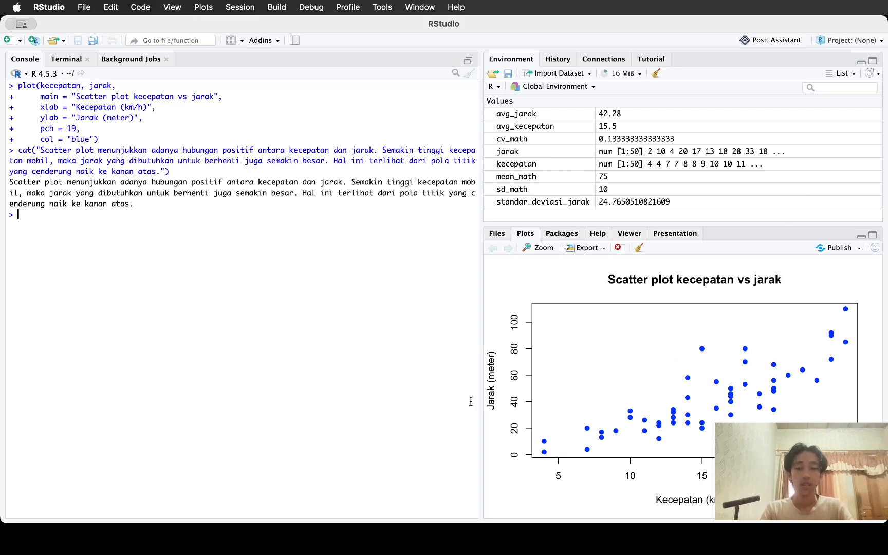
left_click(763, 550)
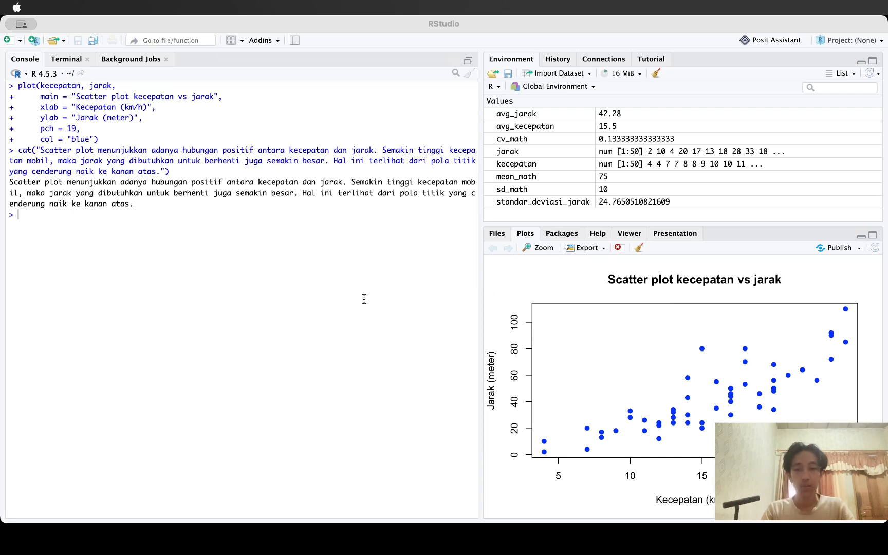
left_click(802, 536)
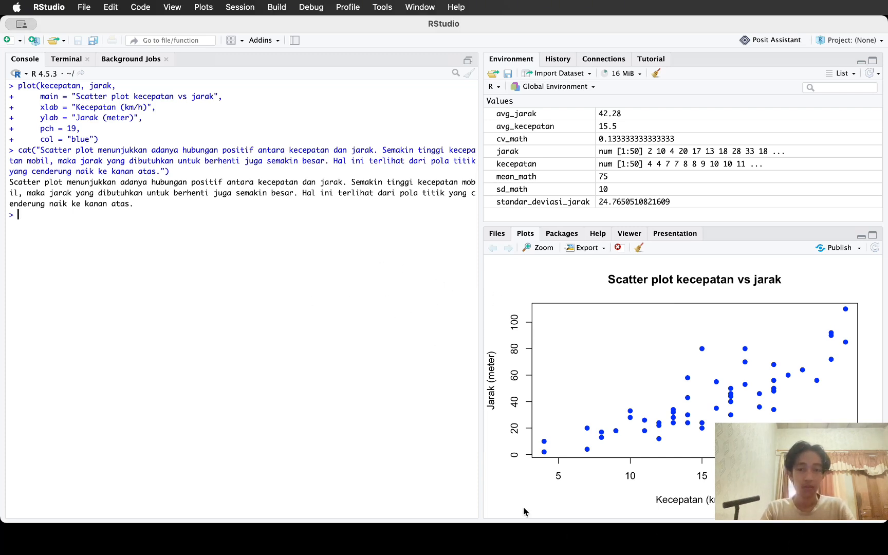
left_click(502, 538)
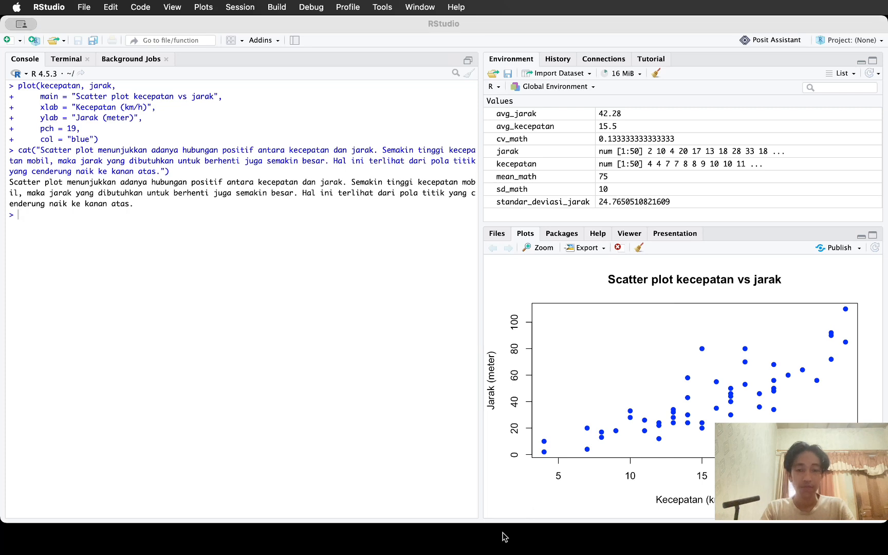
left_click(486, 287)
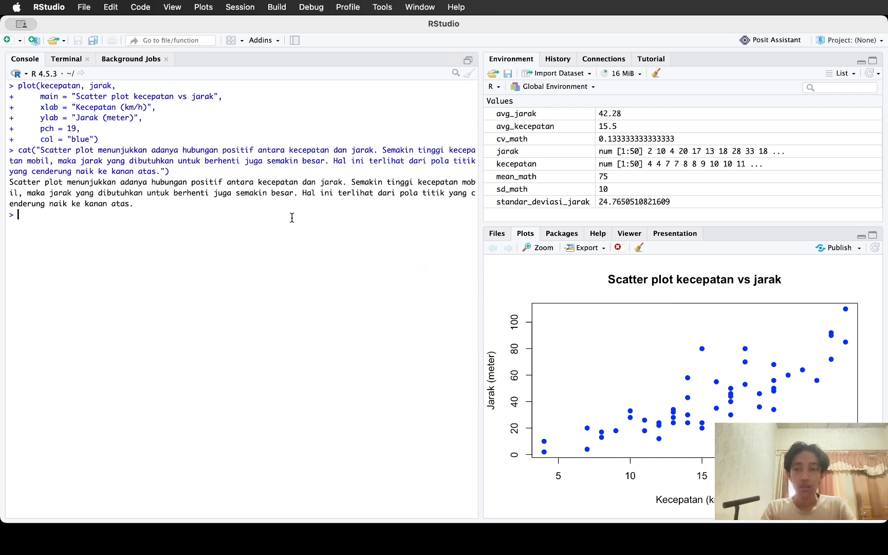
Step: Clear the console and start a hist() call with kecepatan as its data, continuing on a new line
left_click(468, 74)
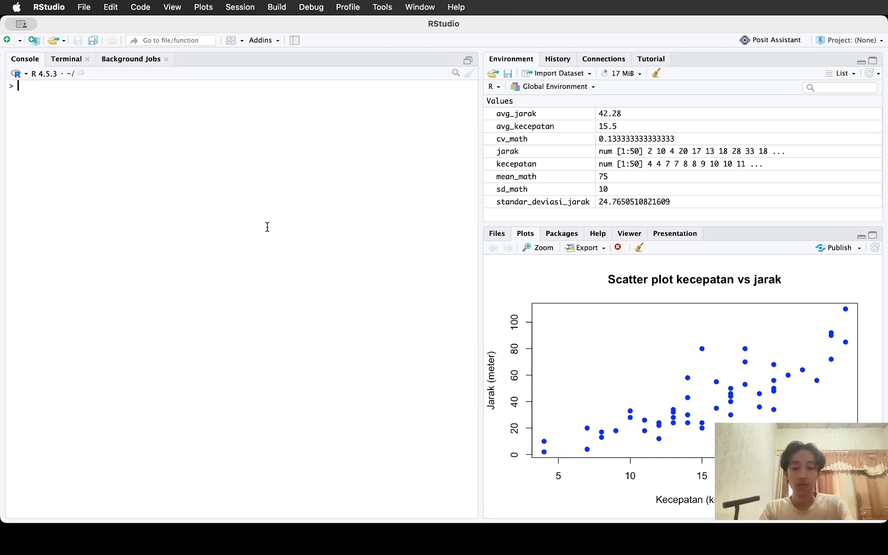
type("hist(")
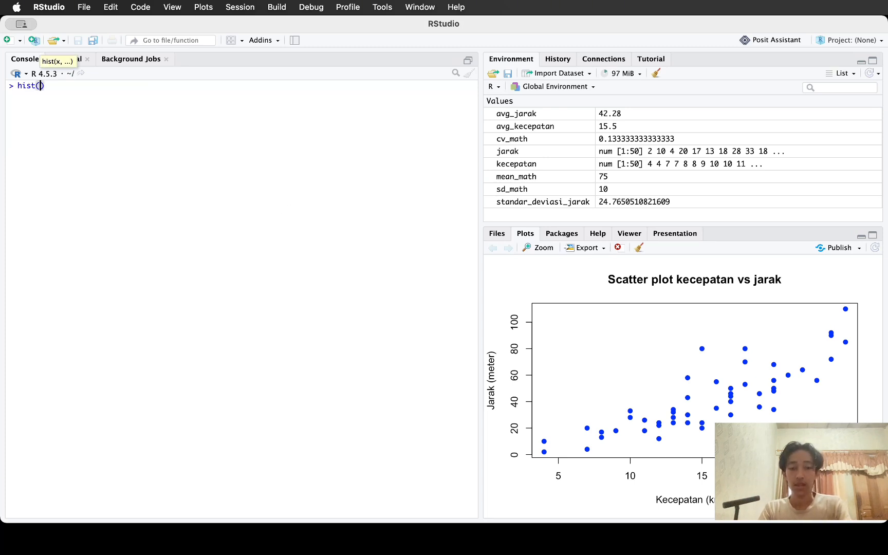
type("kece")
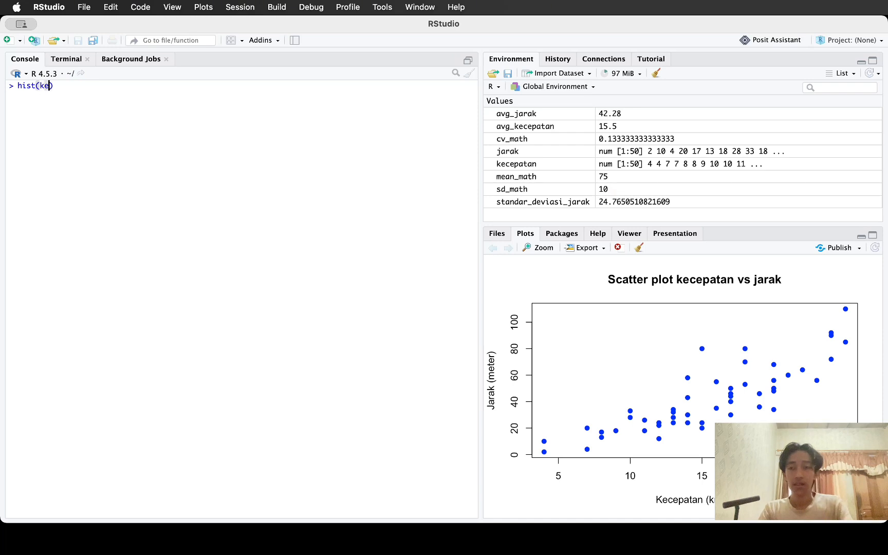
type("patan<")
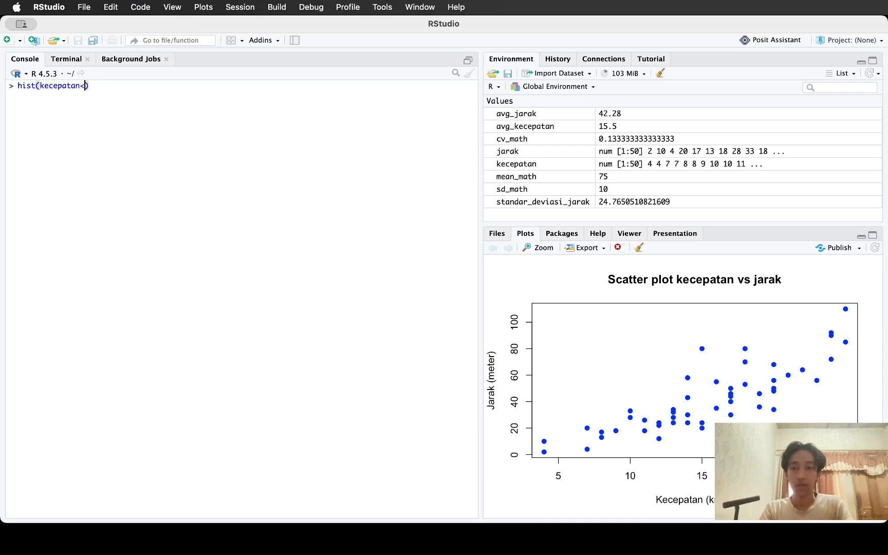
key("BackSpace")
type(",")
key("shift+Return")
Step: Add the title argument main = "Histogram kecepatan mobil" to the hist() call and continue on a new line
type("main")
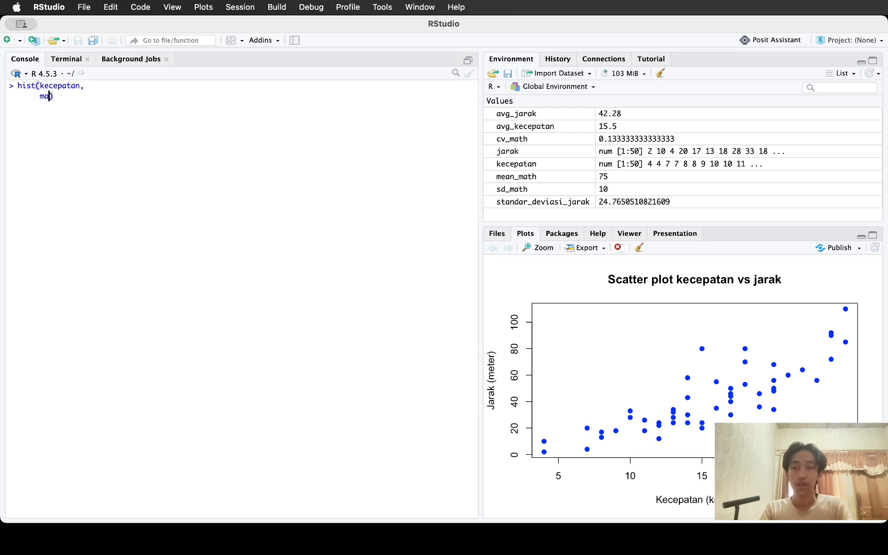
type(" = ")
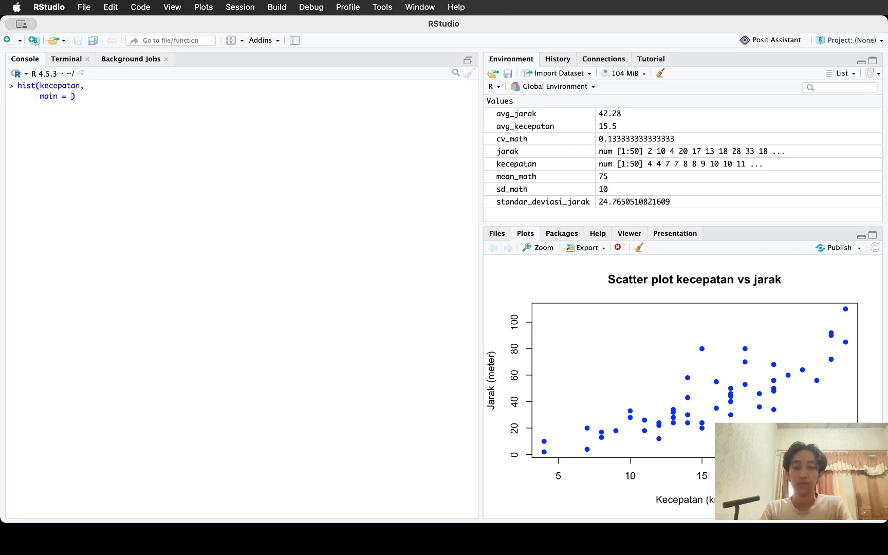
type("\"")
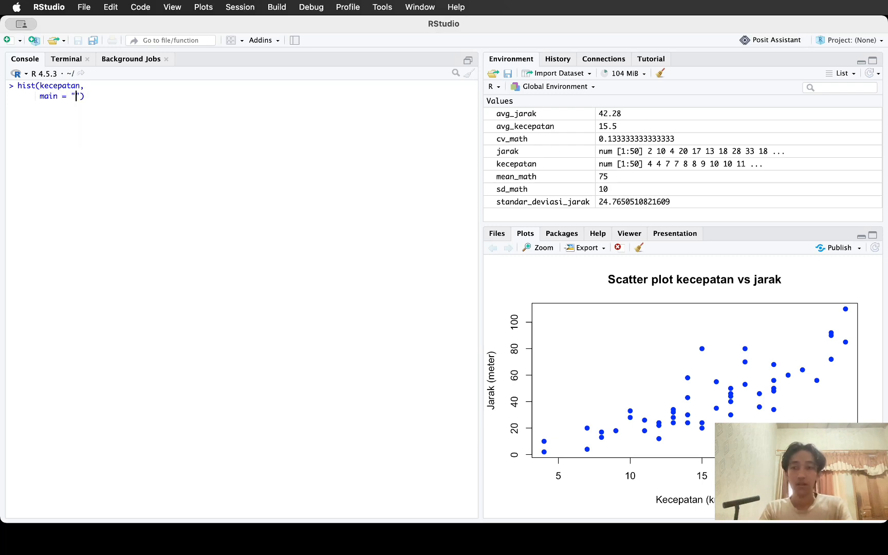
type("Histogram ")
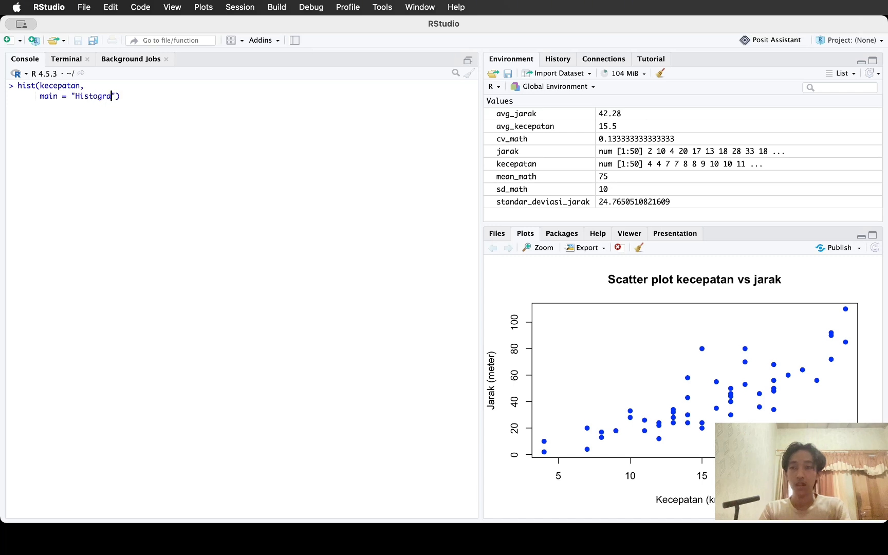
type("kecepatan mobi")
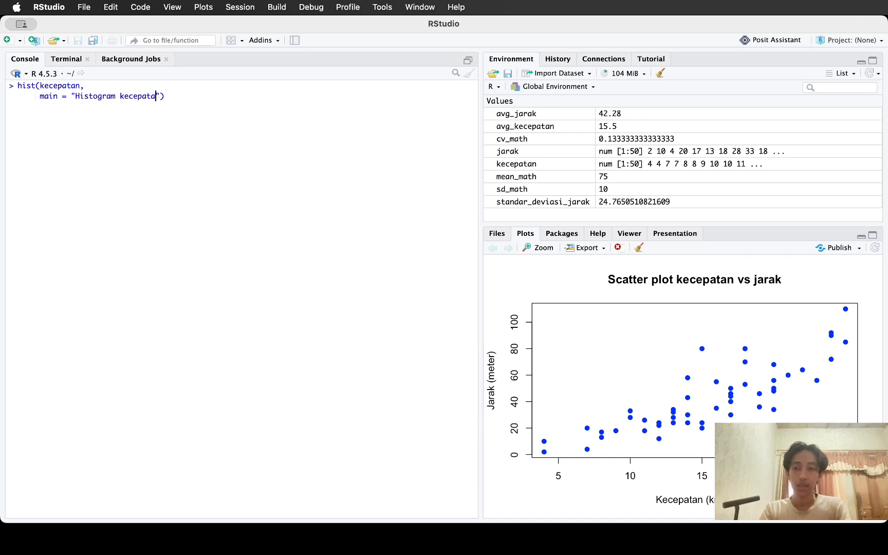
type("l")
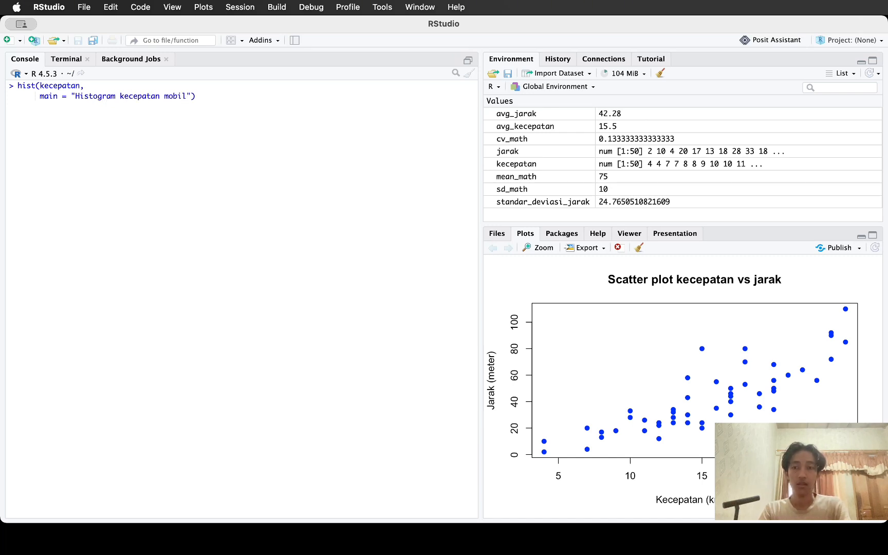
key("shift+Return")
key("BackSpace")
key("BackSpace")
key("BackSpace")
key("BackSpace")
key("BackSpace")
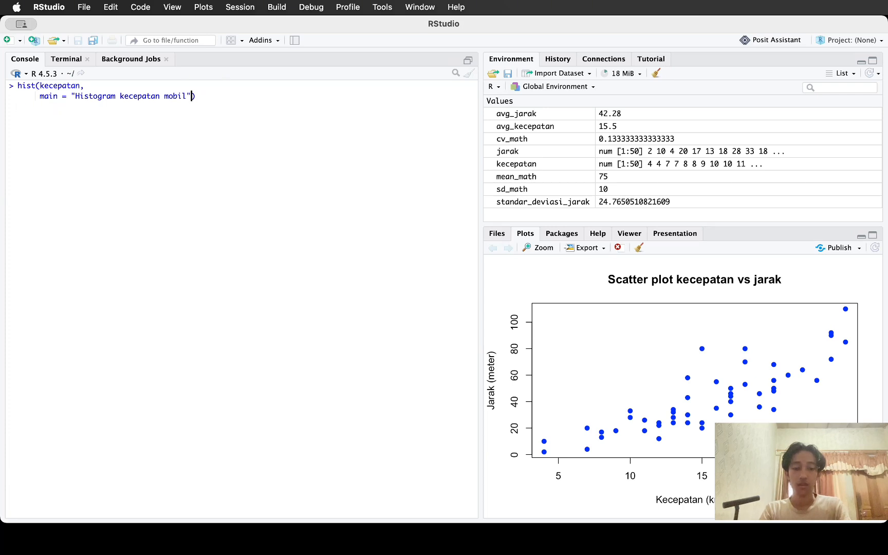
key("BackSpace")
type(",")
key("shift+Return")
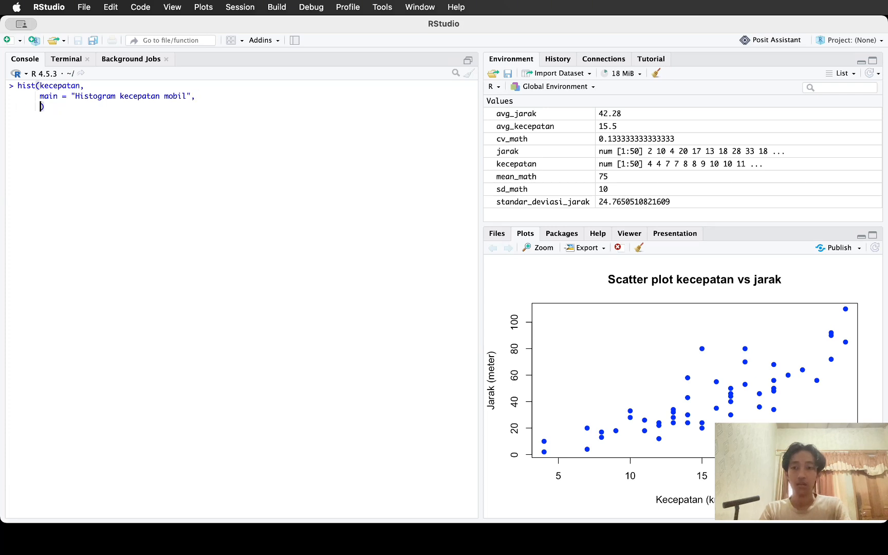
Step: Add the x-axis label argument xlab = "Kecepatan (km/h)" to the hist() call and continue on a new line
left_click(267, 226)
type("xlab")
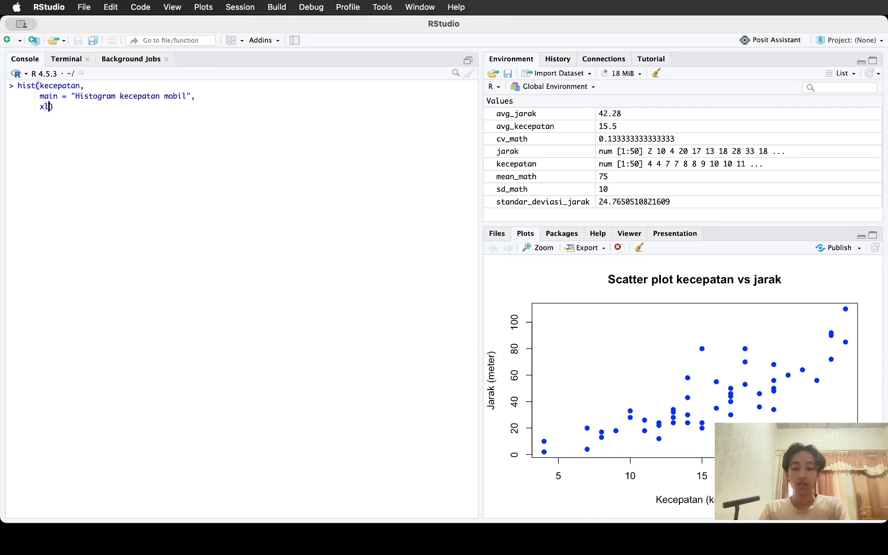
type("b")
key("Tab")
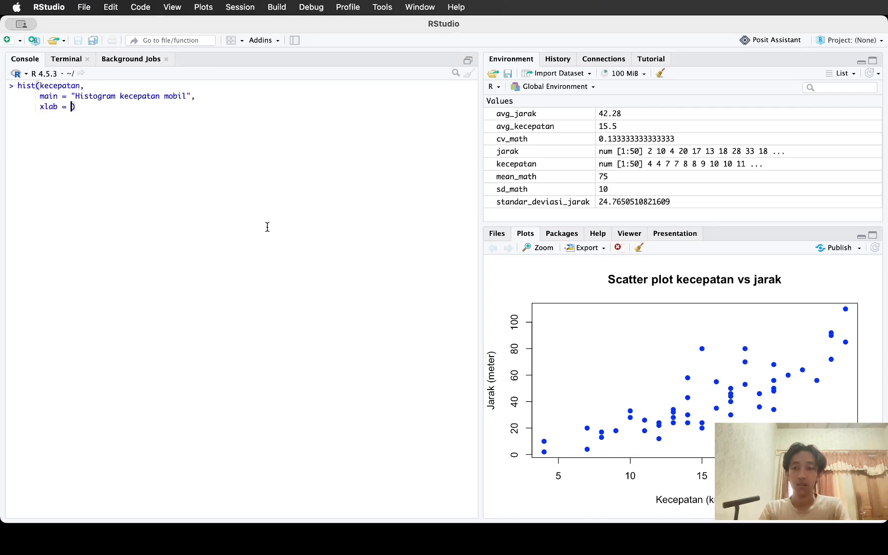
type("\"Kecepata")
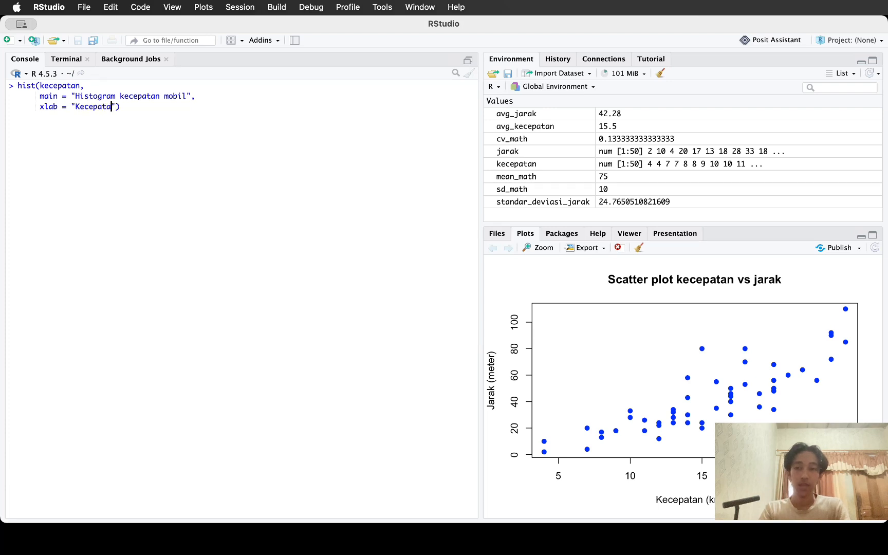
type("n (")
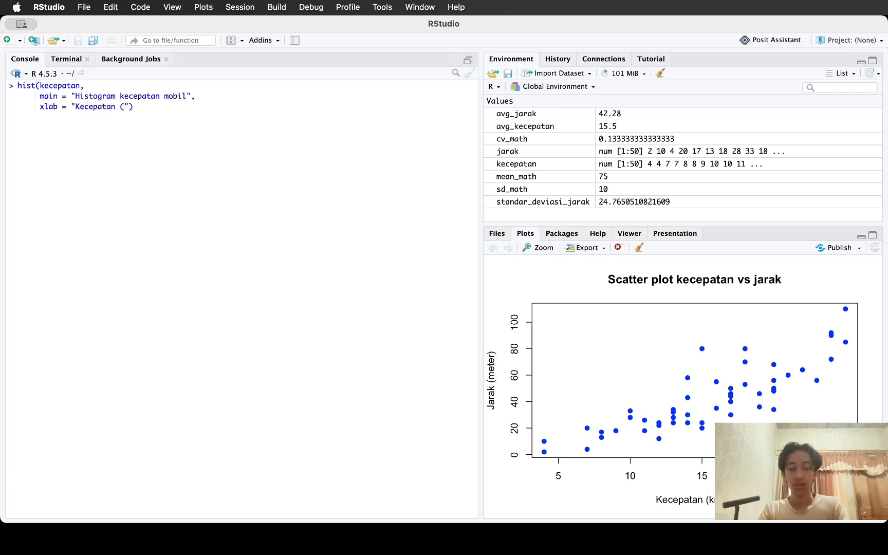
type("km/h")
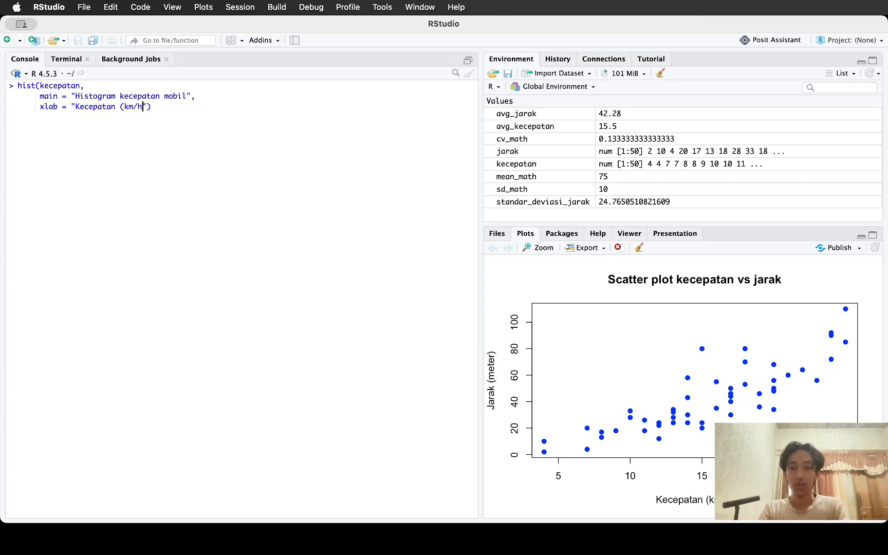
type(")\"")
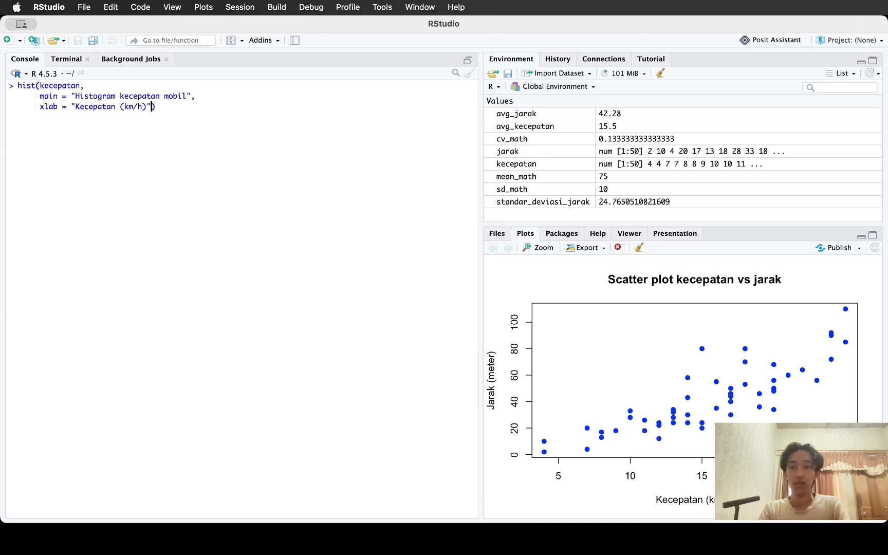
type(",")
key("shift+Return")
Step: Add the fill colour argument col = "green" followed by a comma to the hist() call and continue on a new line
type("col")
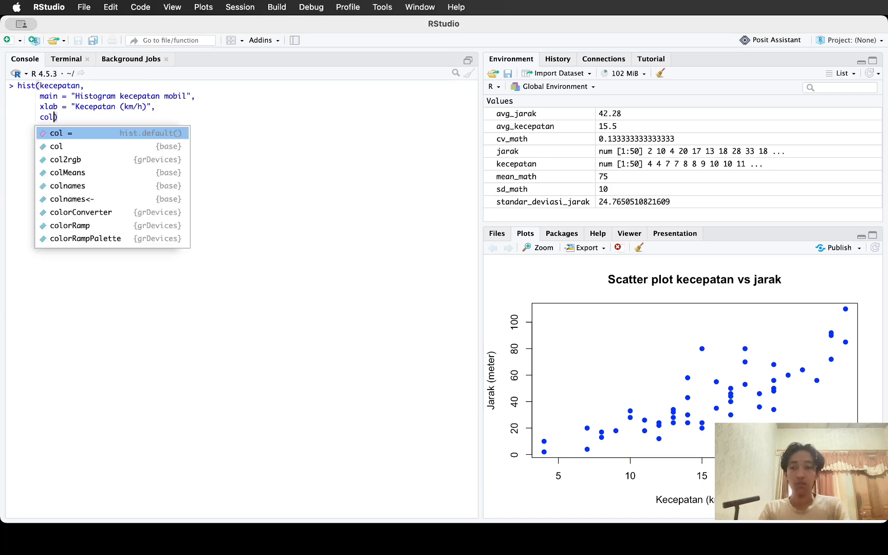
key("Return")
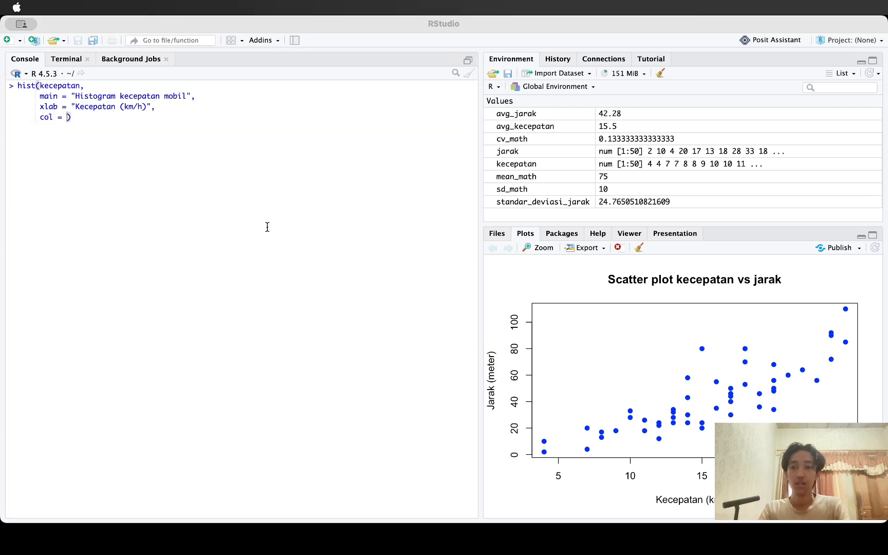
type("\"gree")
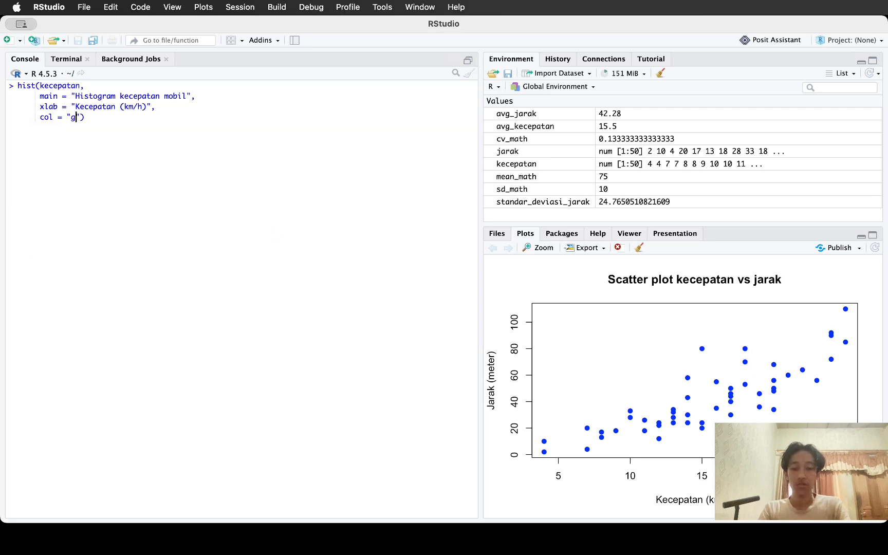
type("n")
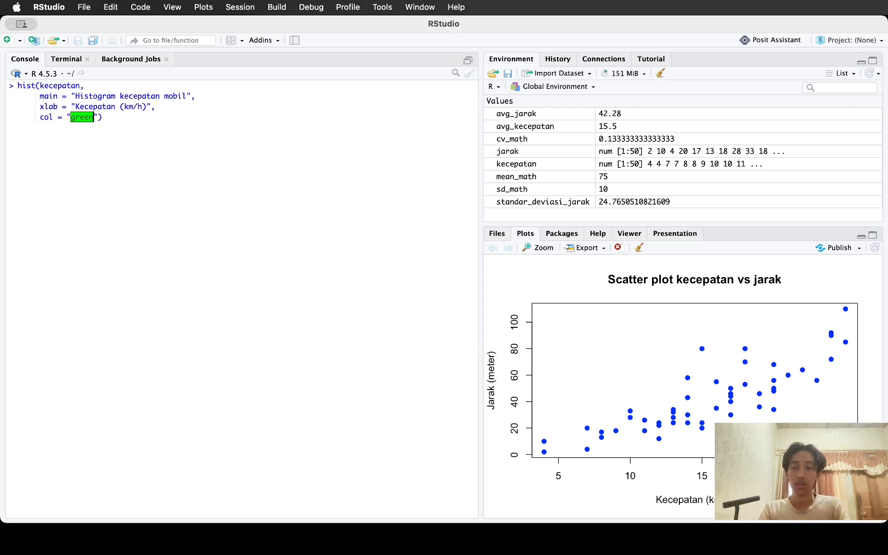
type("\"<")
key("shift+Return")
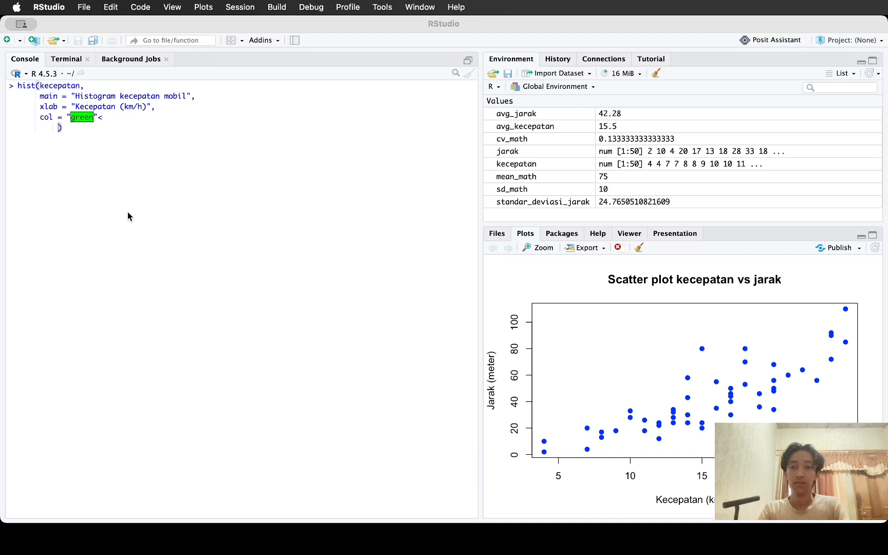
left_click(54, 127)
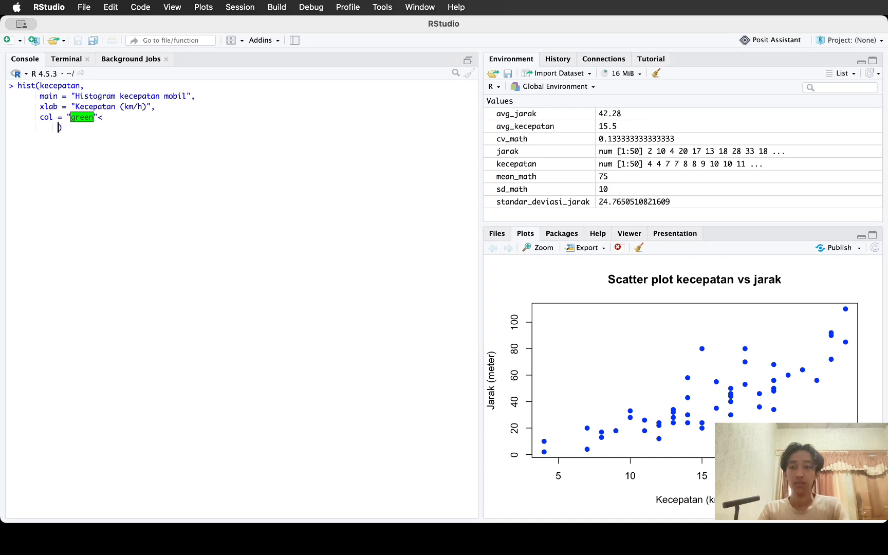
key("BackSpace")
key("BackSpace")
key("BackSpace")
key("BackSpace")
key("BackSpace")
key("BackSpace")
key("BackSpace")
key("BackSpace")
type(",")
key("Return")
Step: Add the outline argument border = "black" and run the hist() command to draw the histogram
type("bor")
key("Tab")
type("\"bl")
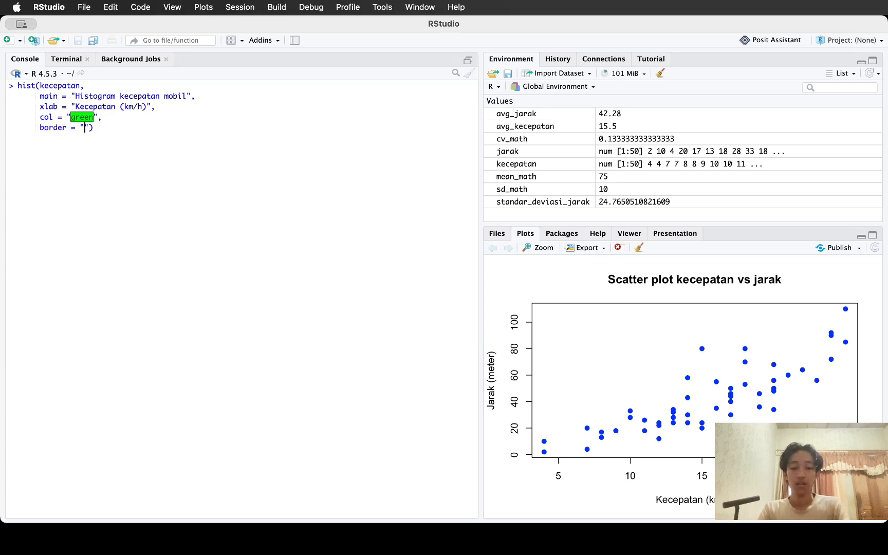
type("ack")
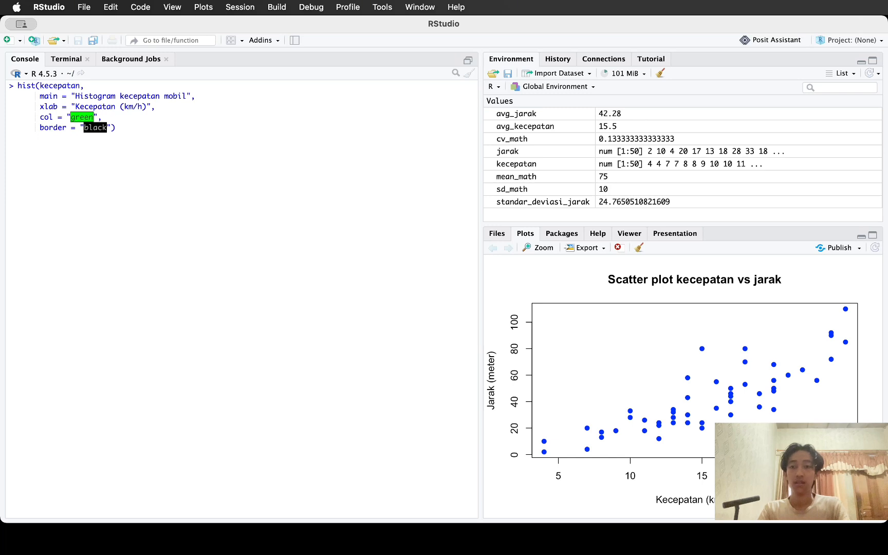
key("Return")
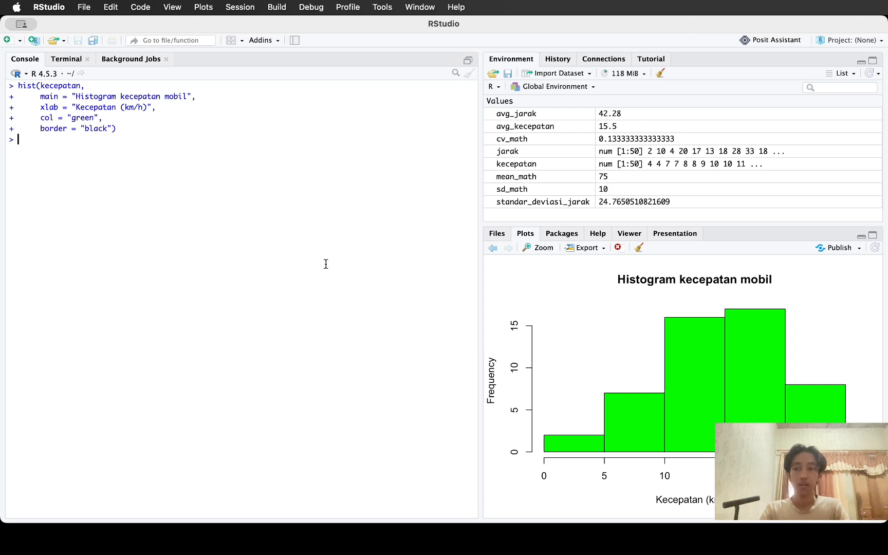
Step: Print with cat() the Indonesian interpretation starting "Histogram menunjukkan distribusi kecepatan mobil." and ending "sehingga distribusi relatif normal."
left_click(499, 535)
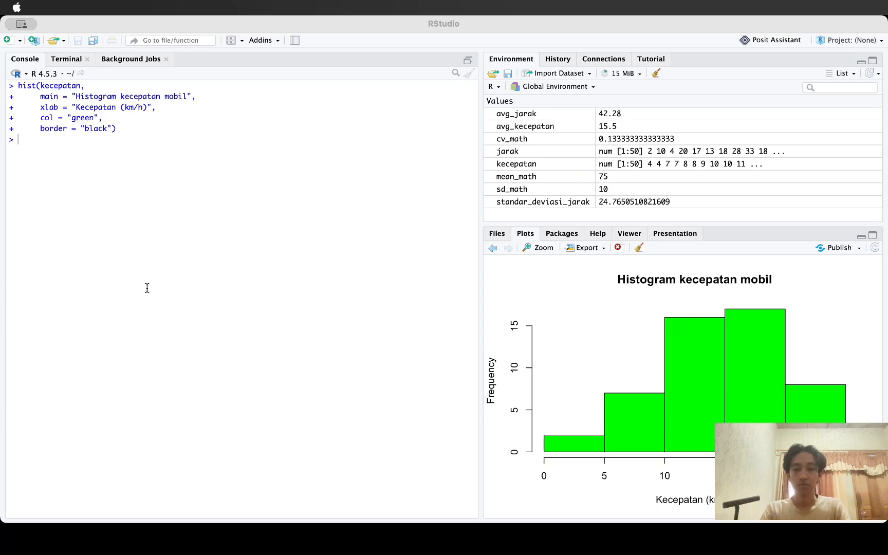
left_click(809, 547)
type("cata")
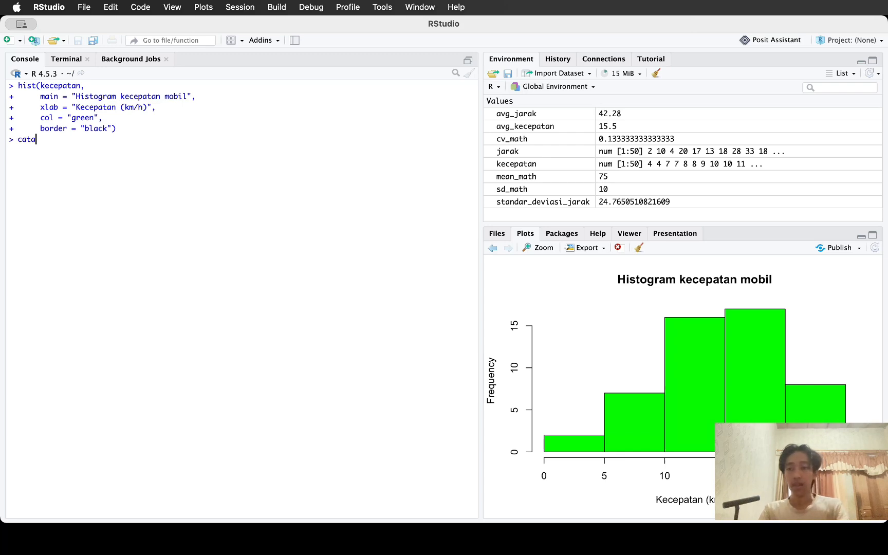
key("BackSpace")
type("(\"")
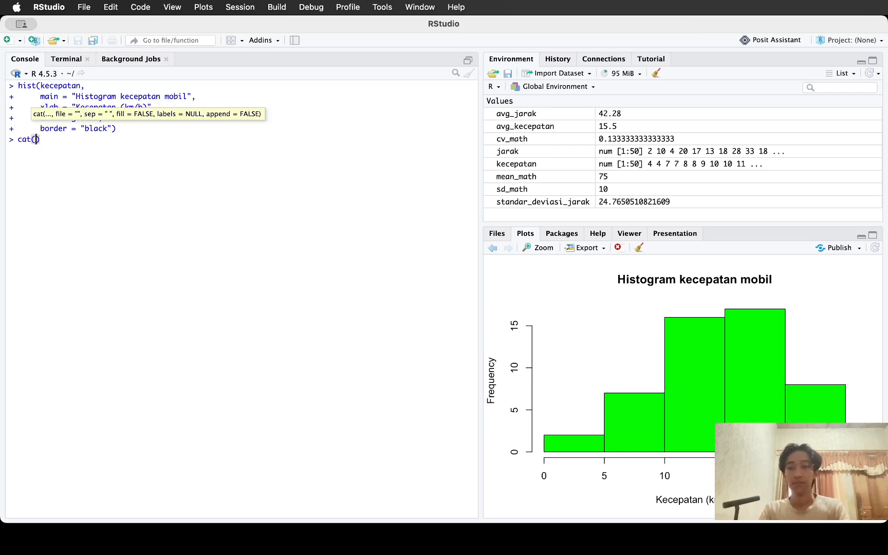
type("Histogram menunjukkan distribusi kecepatan mobil. Data terlihat tersebar dengan konsentrasi pada kecepatan menengah (sekitar 10–20 km/h). Tidak terlihat outlier ekstrem, sehingga distribusi relatif normal")
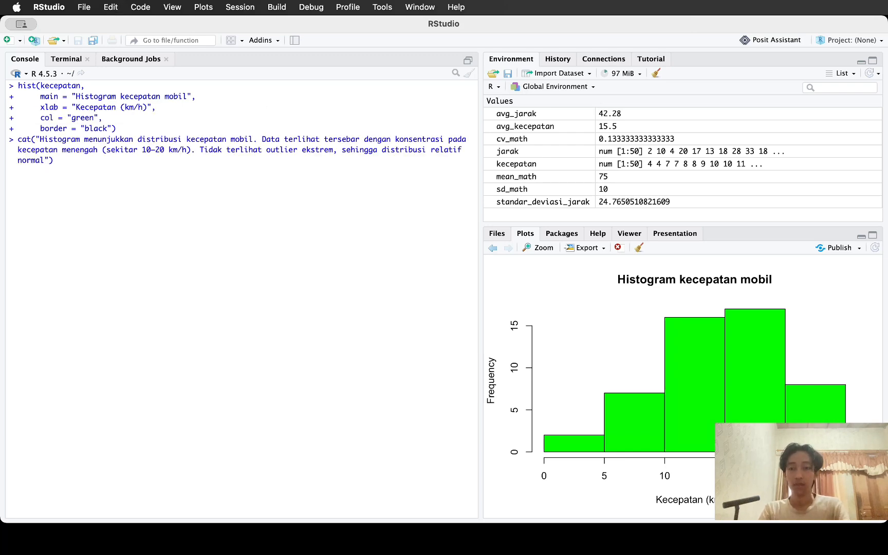
type(".")
key("Return")
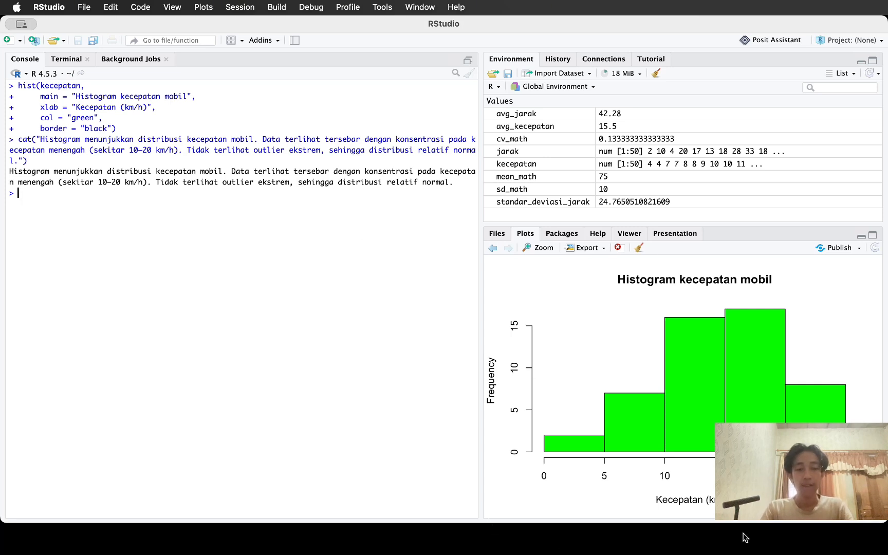
left_click(763, 534)
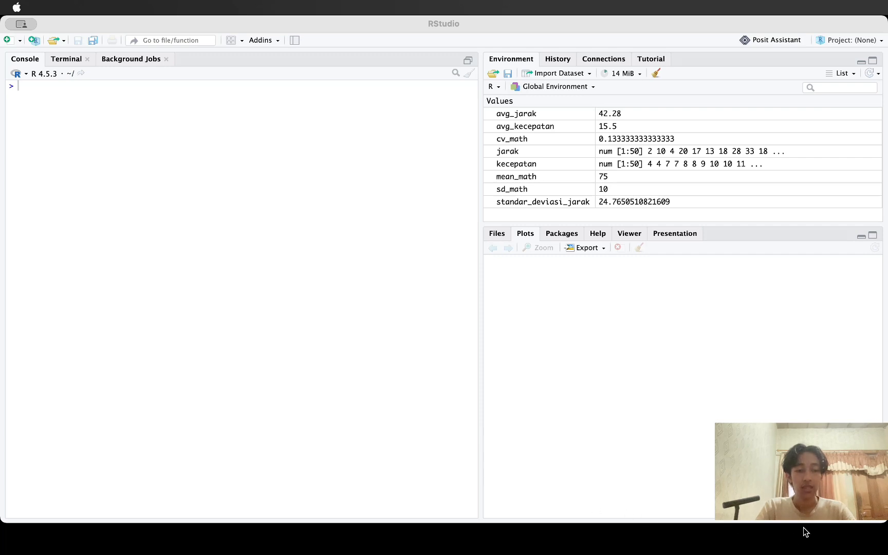
left_click(483, 392)
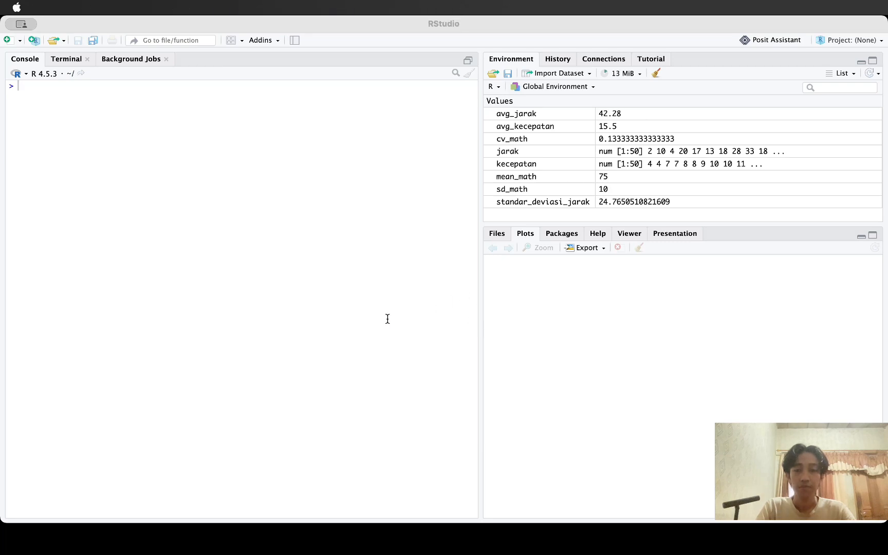
left_click(164, 171)
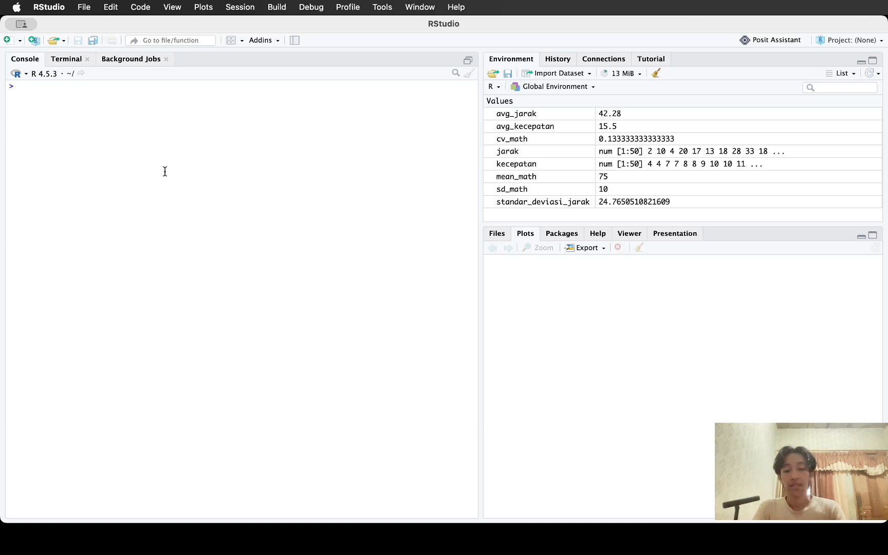
Step: Assign the value 75 to the variable mean_math in the console
type("mean")
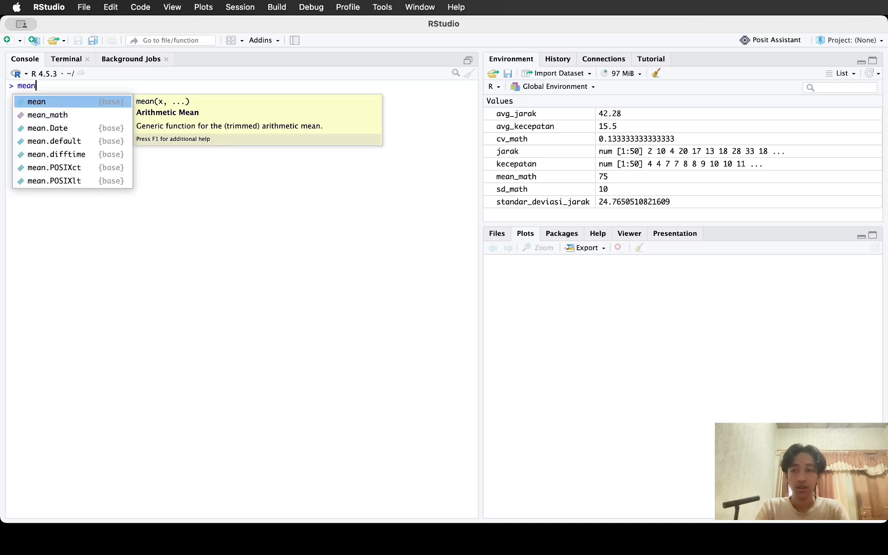
key("Down")
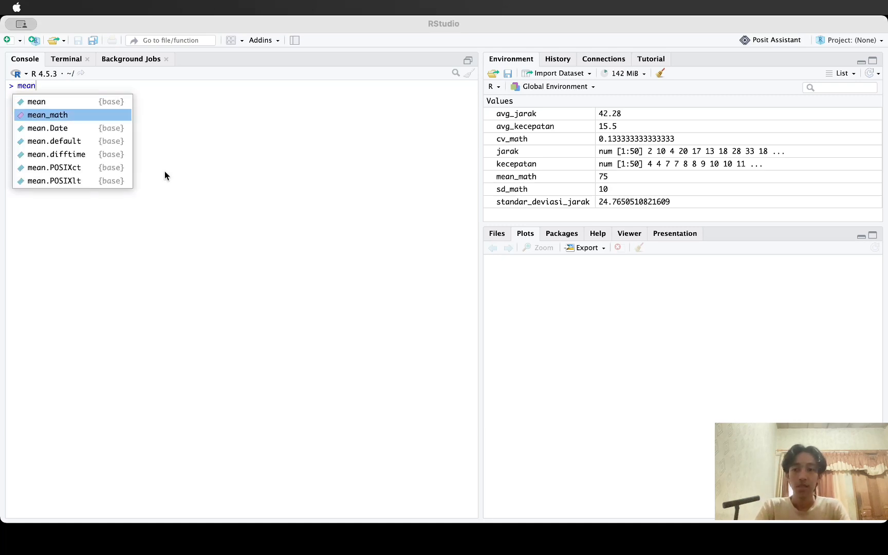
left_click(165, 171)
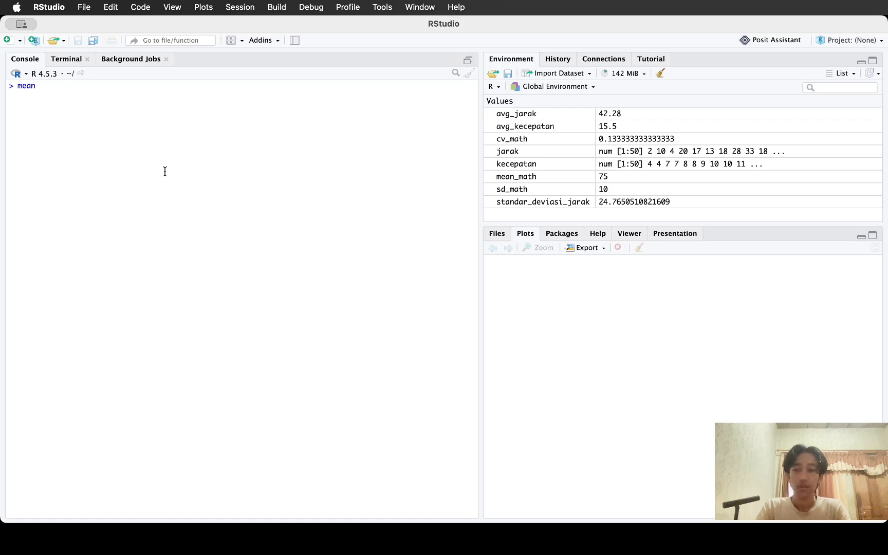
type("_math ")
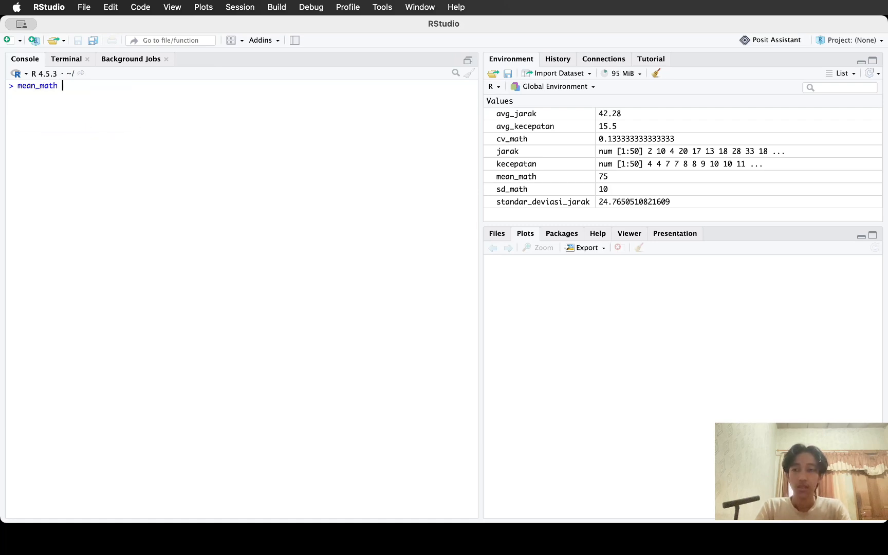
type("<-")
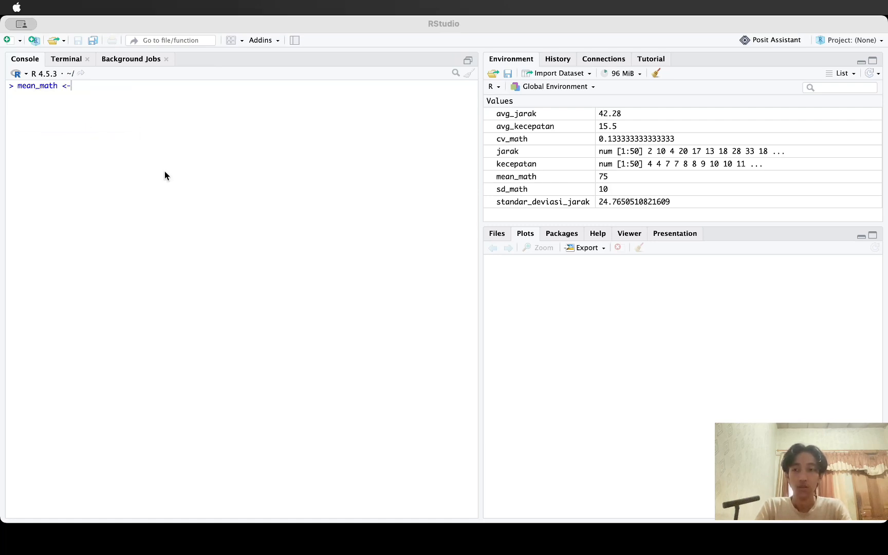
left_click(164, 171)
type("75")
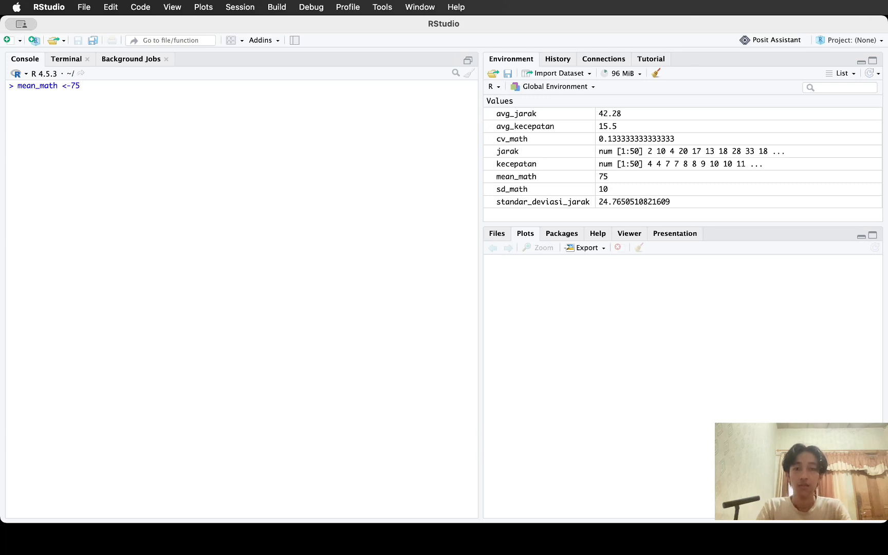
key("Return")
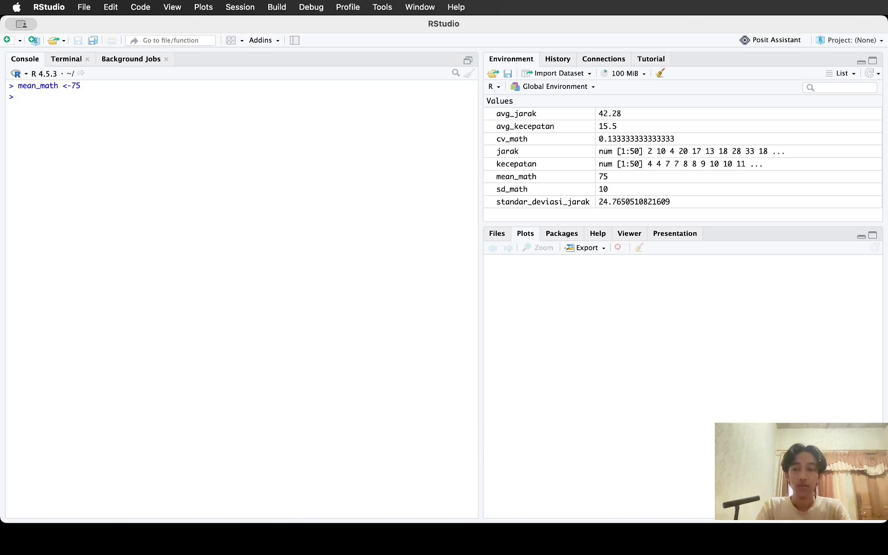
Step: Assign the value 70 to a new variable mean_eng
left_click(164, 173)
type("mean")
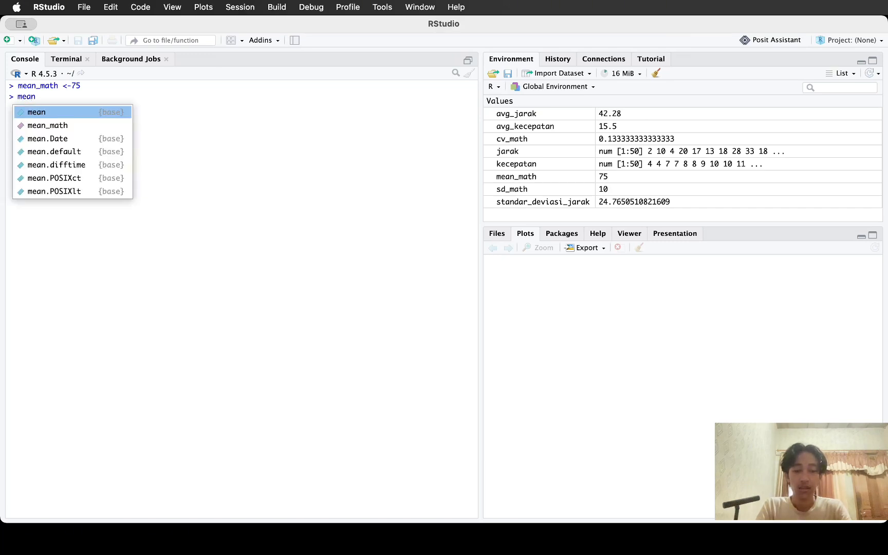
type("_eng")
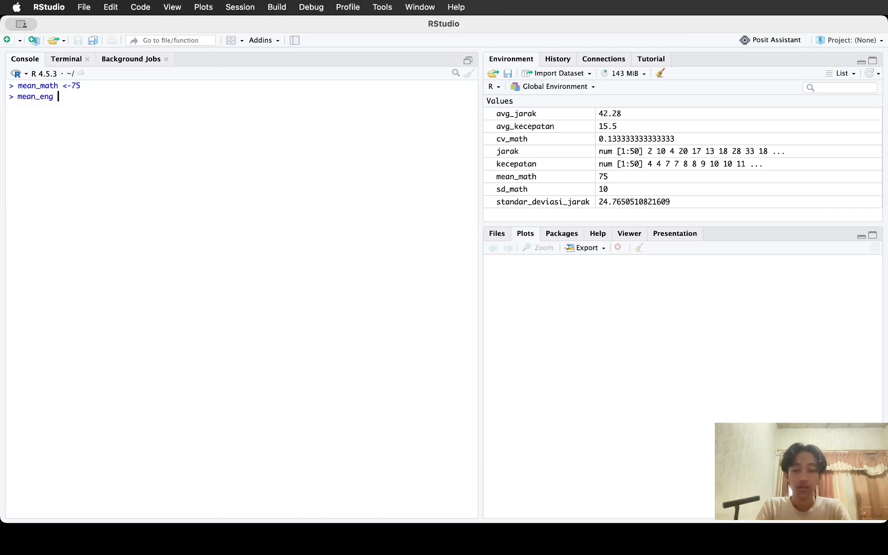
type(" <")
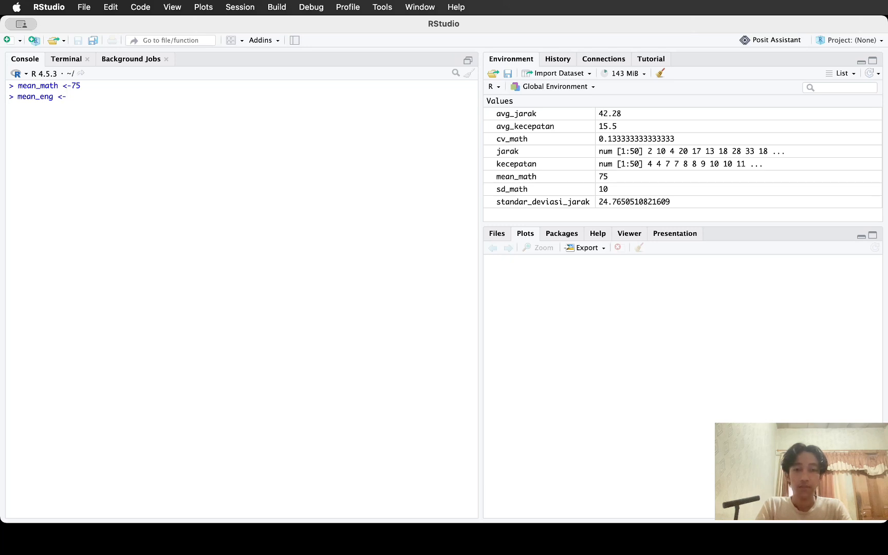
type("-")
left_click(164, 174)
type("7")
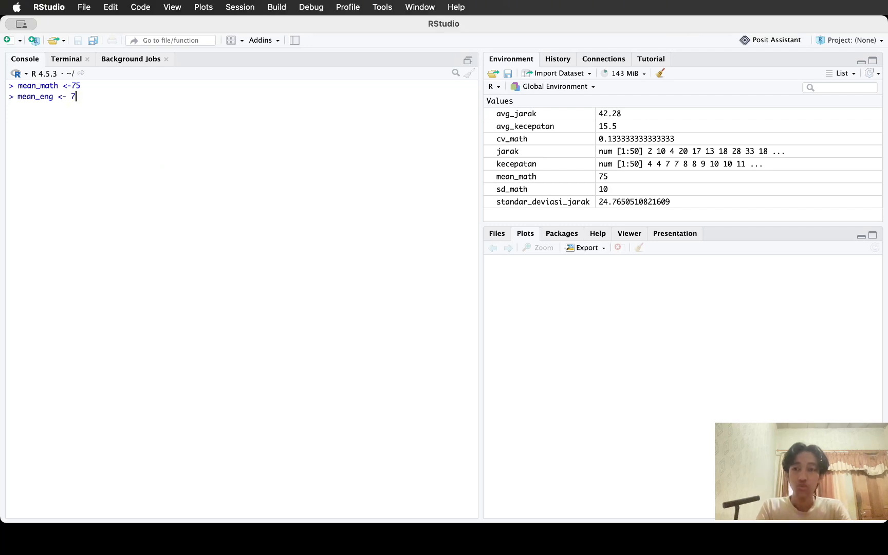
type("0")
key("Return")
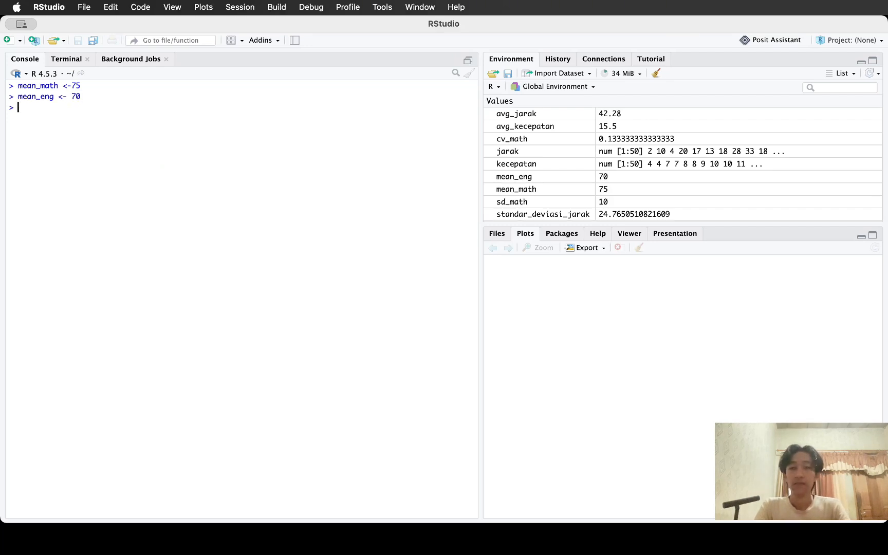
left_click(164, 172)
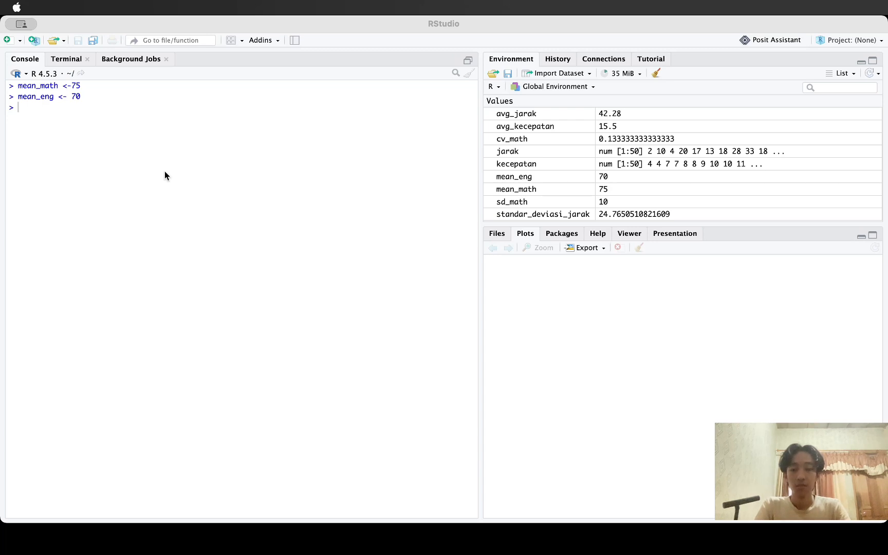
left_click(164, 176)
left_click(163, 170)
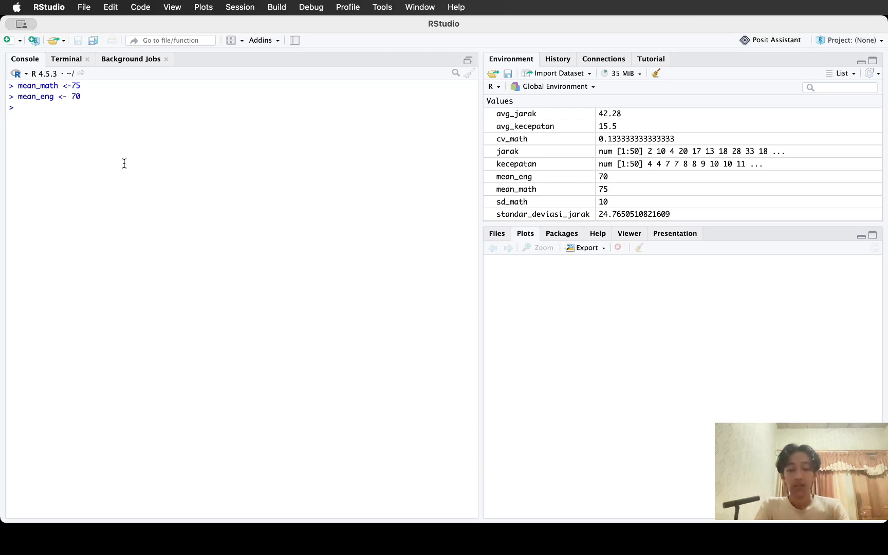
type("cv_mat")
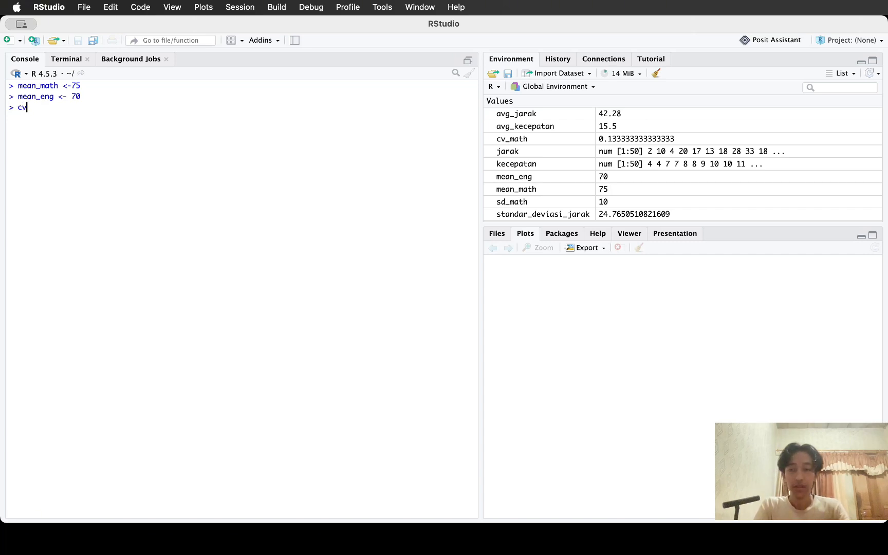
type("h")
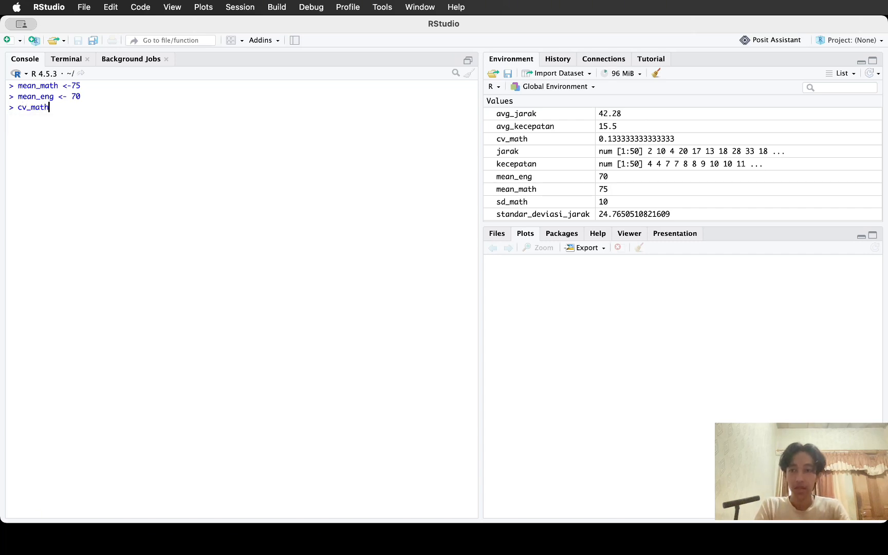
key("super+Tab")
key("super+Tab")
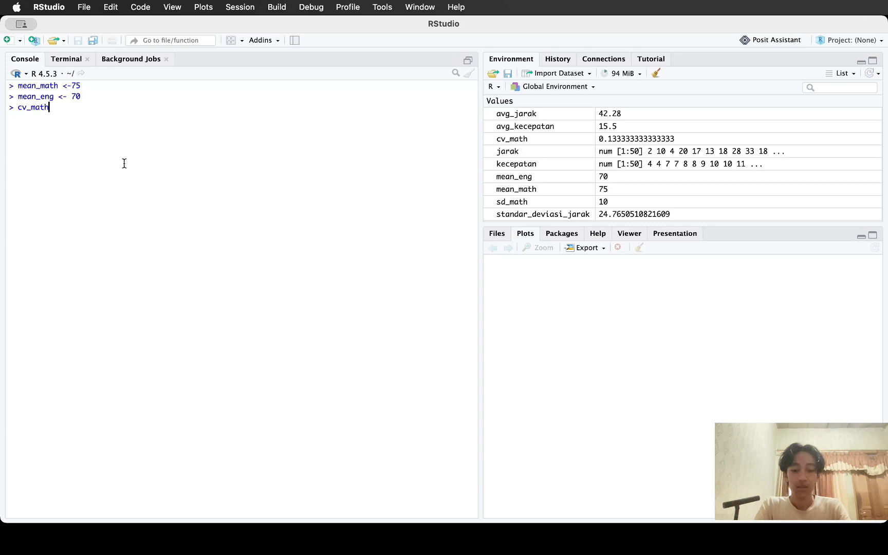
type("<-")
key("super+Tab")
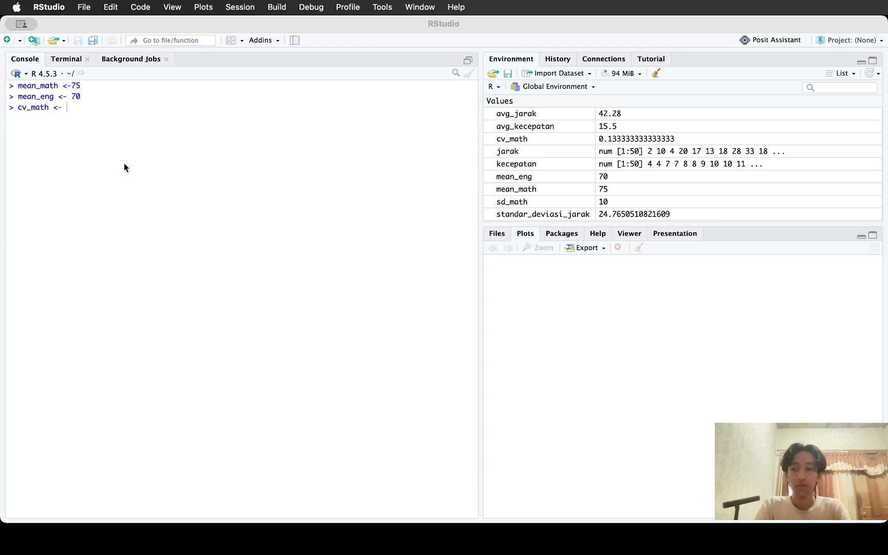
key("super+Tab")
type("sd")
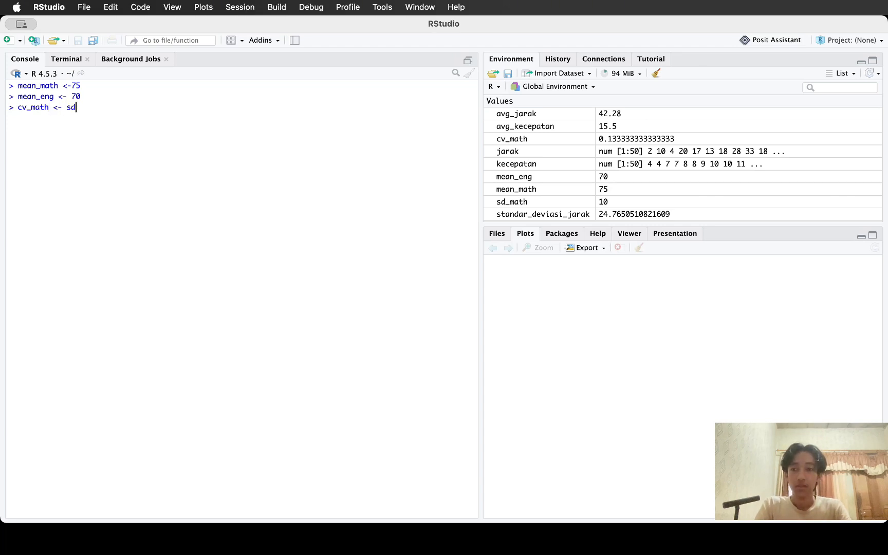
key("super+Tab")
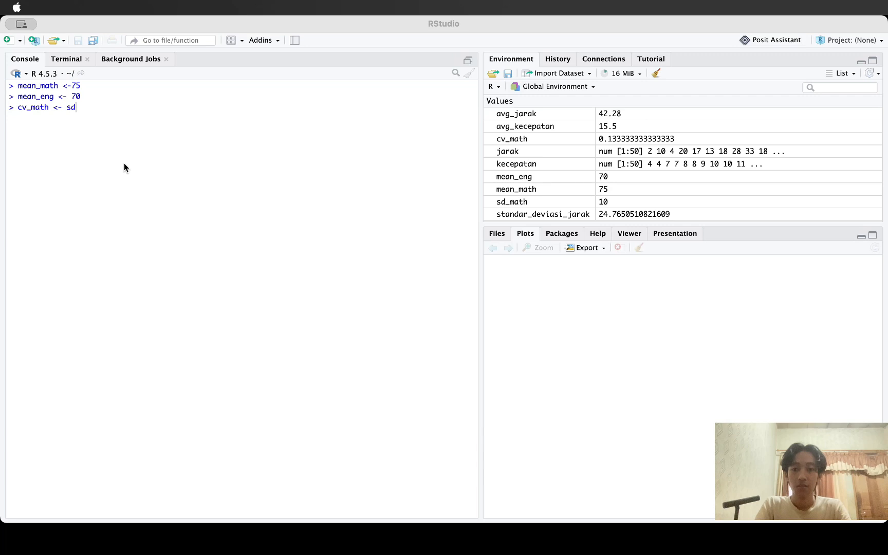
key("super+Tab")
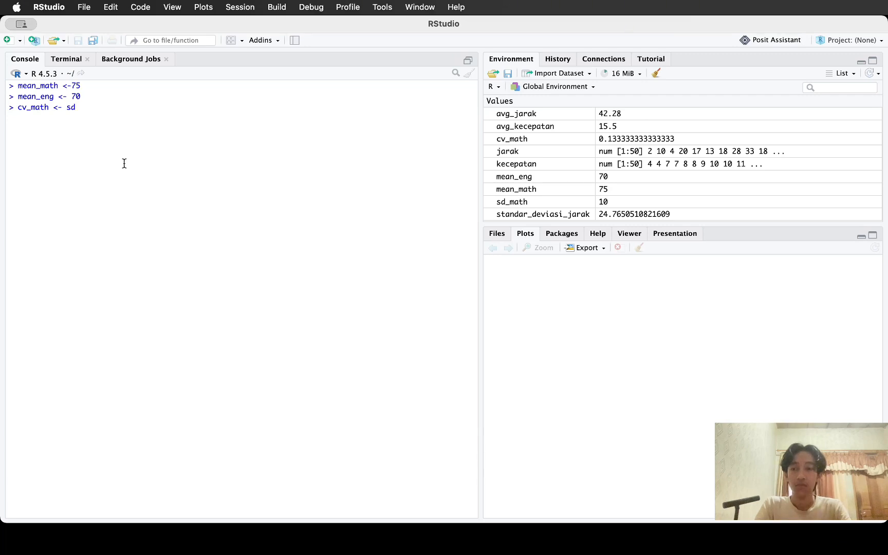
key("super+Tab")
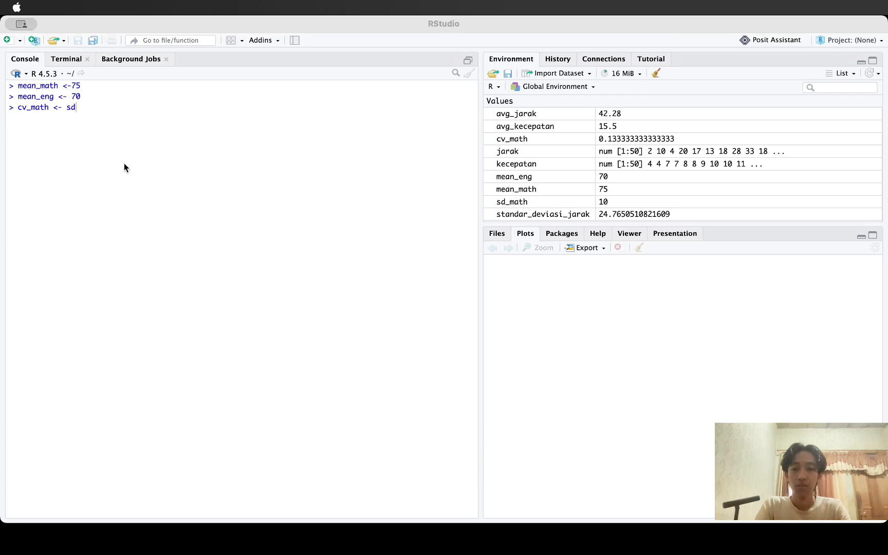
key("super+Tab")
key("BackSpace")
key("BackSpace")
key("BackSpace")
key("BackSpace")
key("BackSpace")
key("BackSpace")
key("BackSpace")
key("BackSpace")
key("BackSpace")
key("BackSpace")
key("BackSpace")
key("BackSpace")
key("BackSpace")
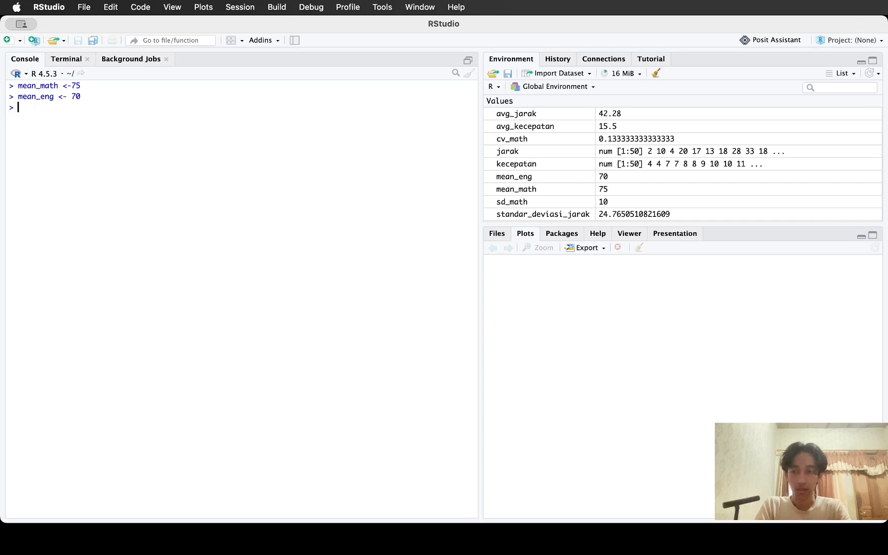
Step: Assign the value 10 to the variable sd_math
type("sd_")
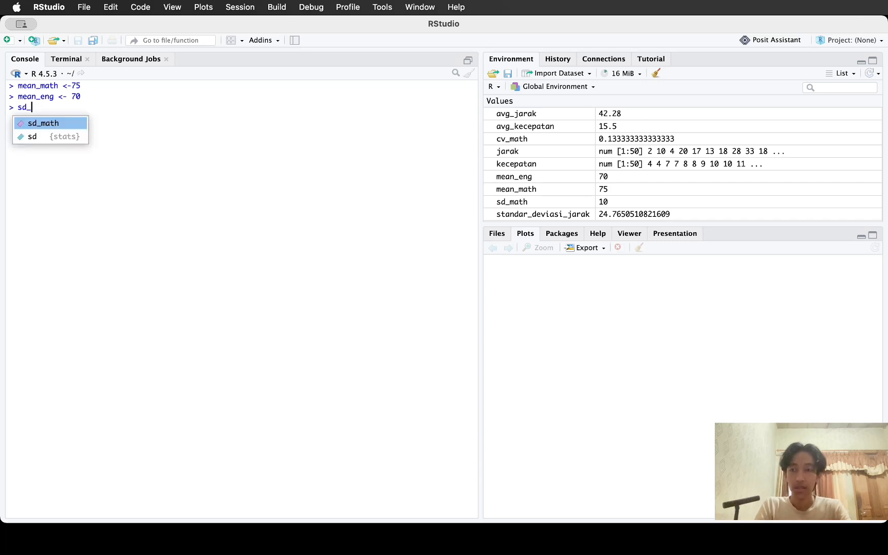
key("Tab")
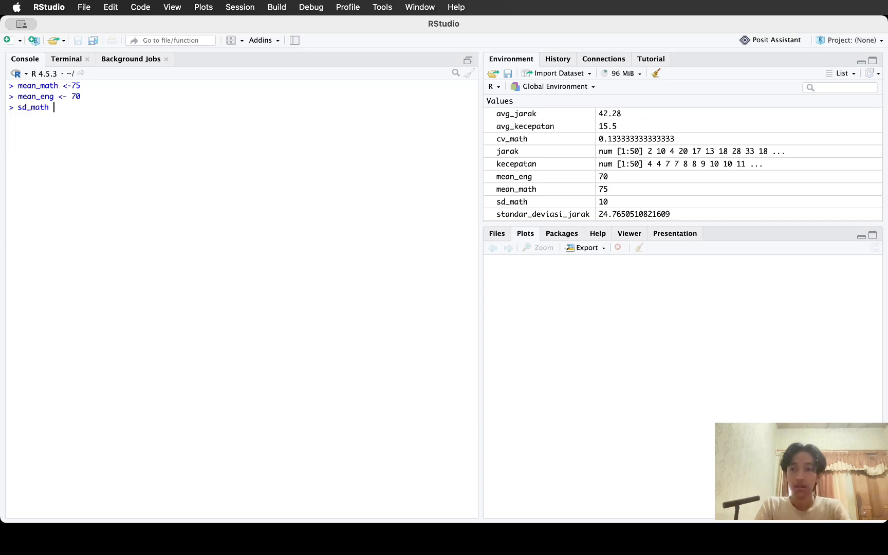
left_click(124, 163)
type("-")
key("BackSpace")
type("<- 10")
key("Return")
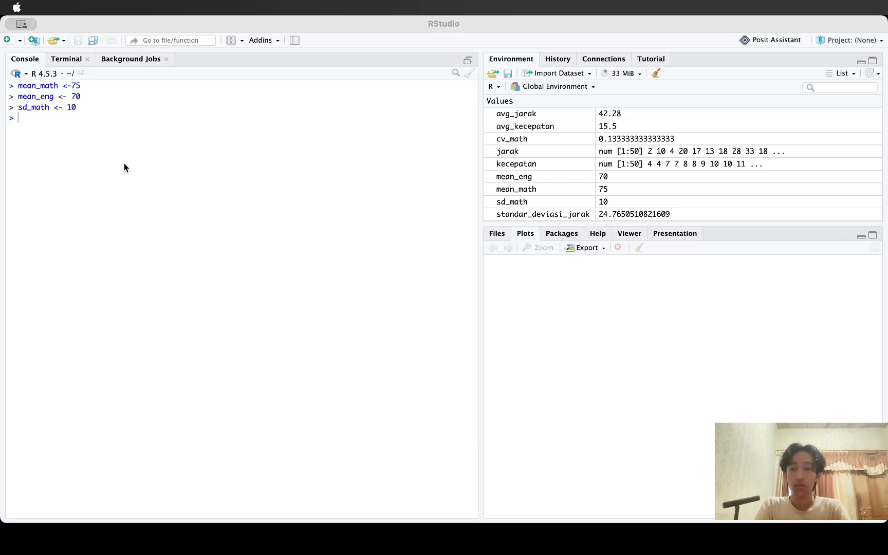
Step: Assign the value 8 to a new variable sd_eng
left_click(124, 163)
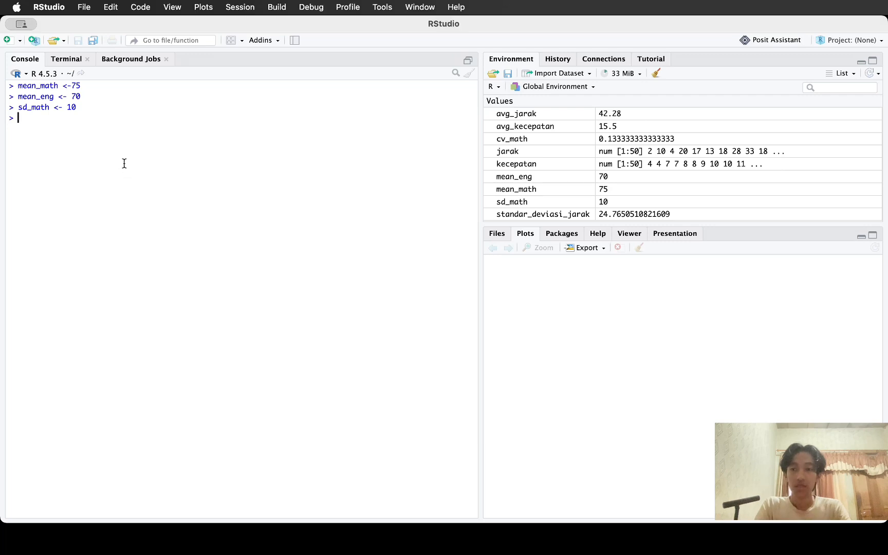
type("sd_")
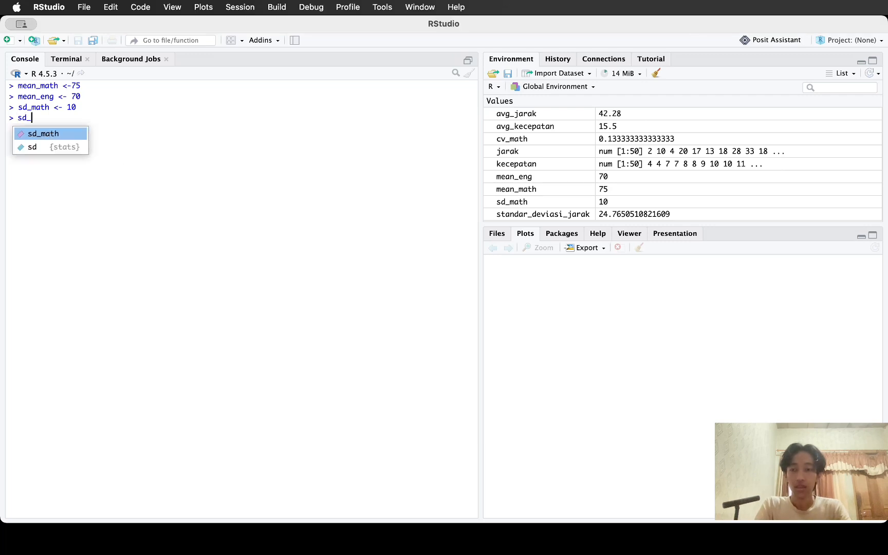
left_click(124, 163)
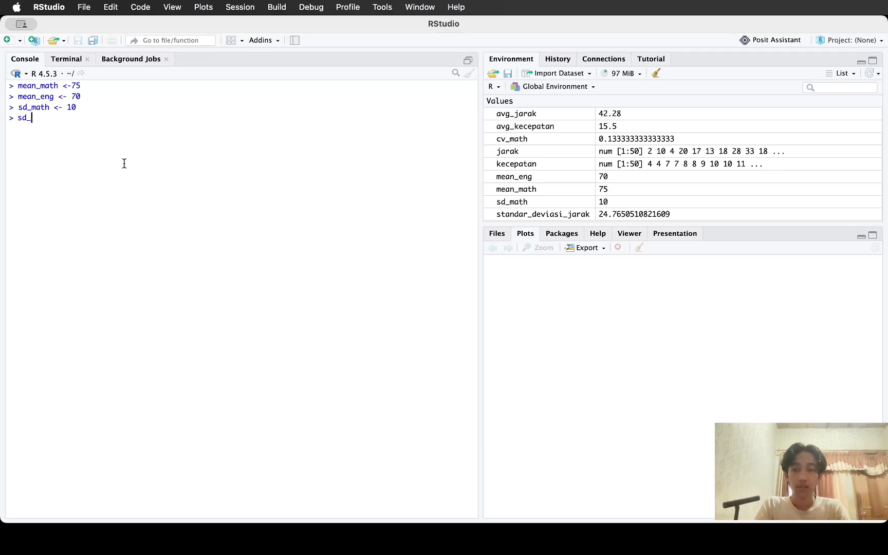
type("eng")
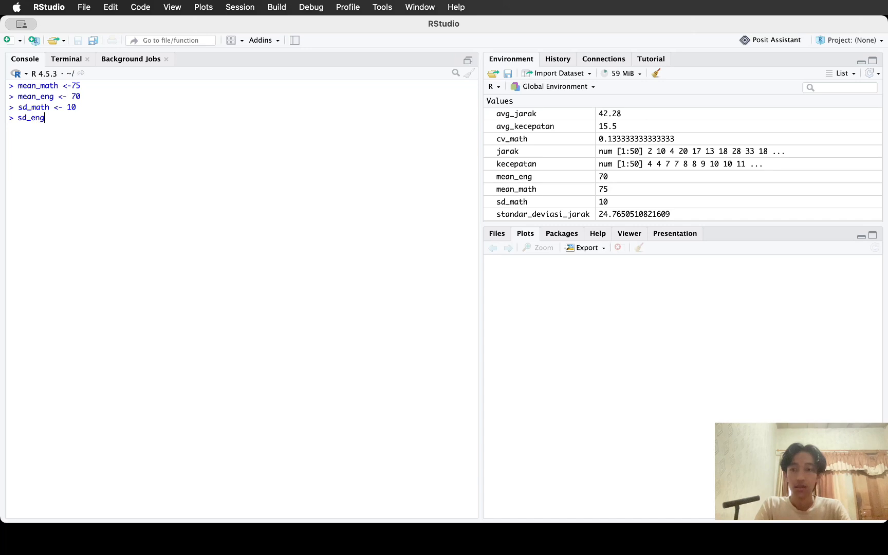
type(" <-")
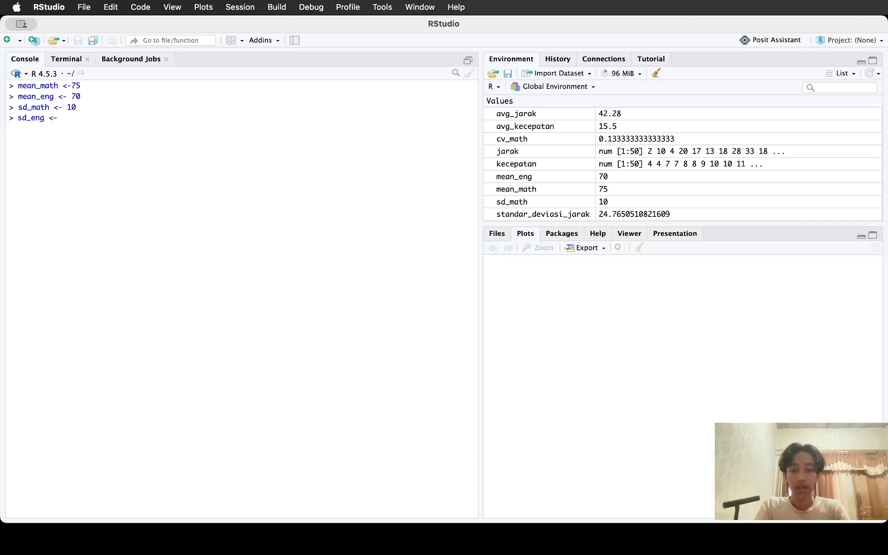
type(" 8")
key("Return")
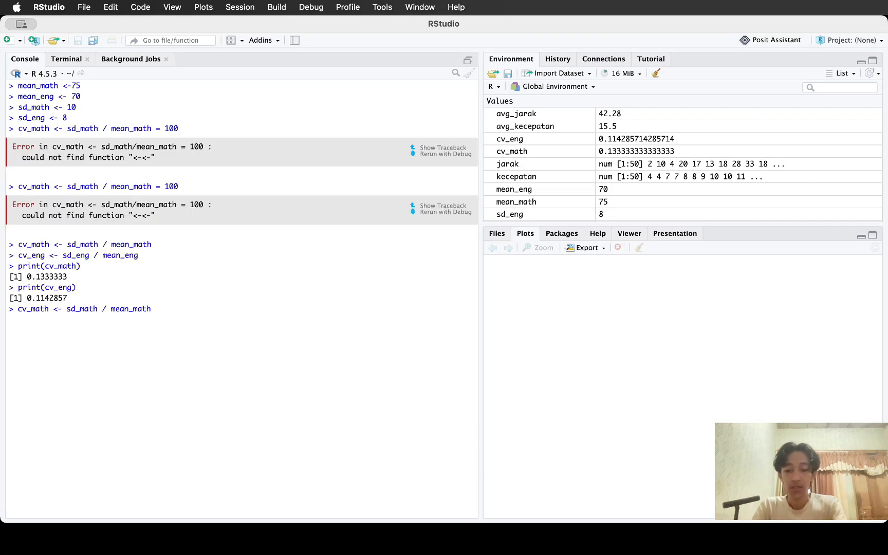
Step: Complete the command as cv_math <- sd_math / mean_math * 100 and run it
type("* 100")
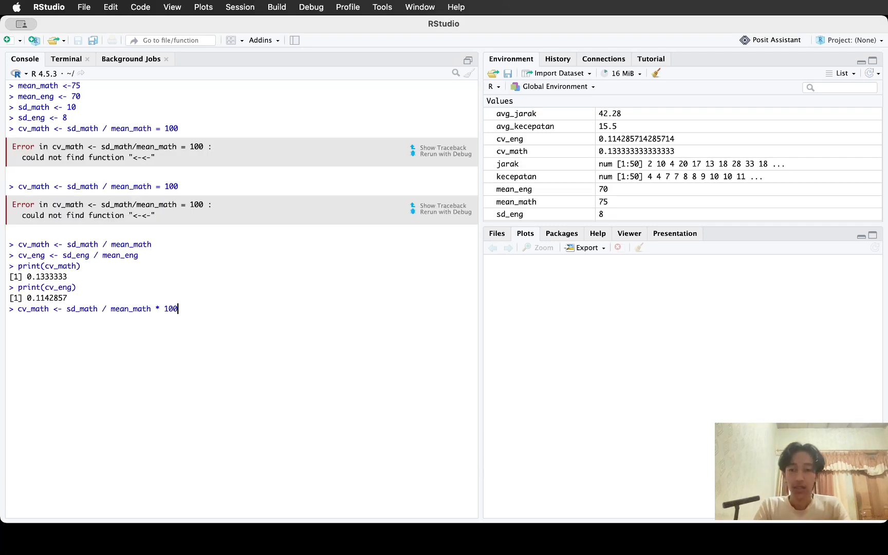
key("Return")
Step: Recall the earlier cv_eng calculation, extend it to cv_eng <- sd_eng / mean_eng * 100 and run it
key("Up")
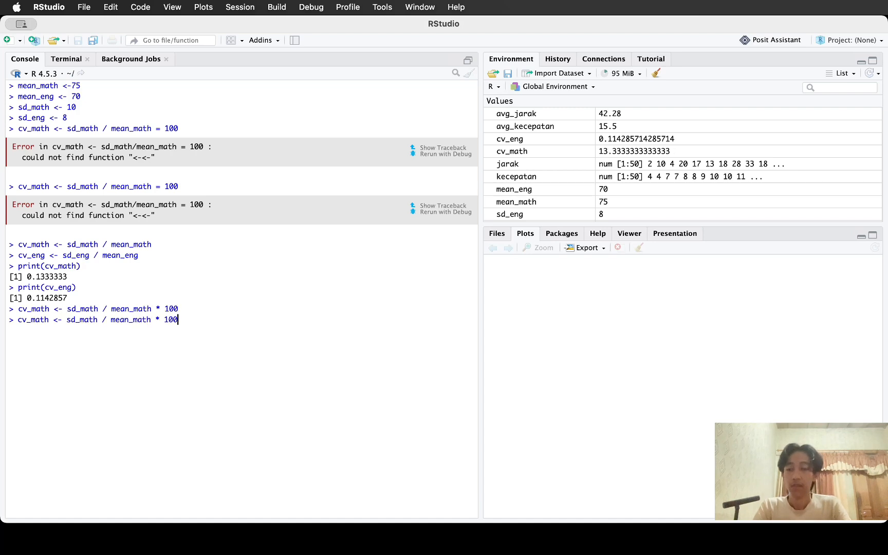
key("Up")
key("Down")
key("Up")
key("Up")
key("Up")
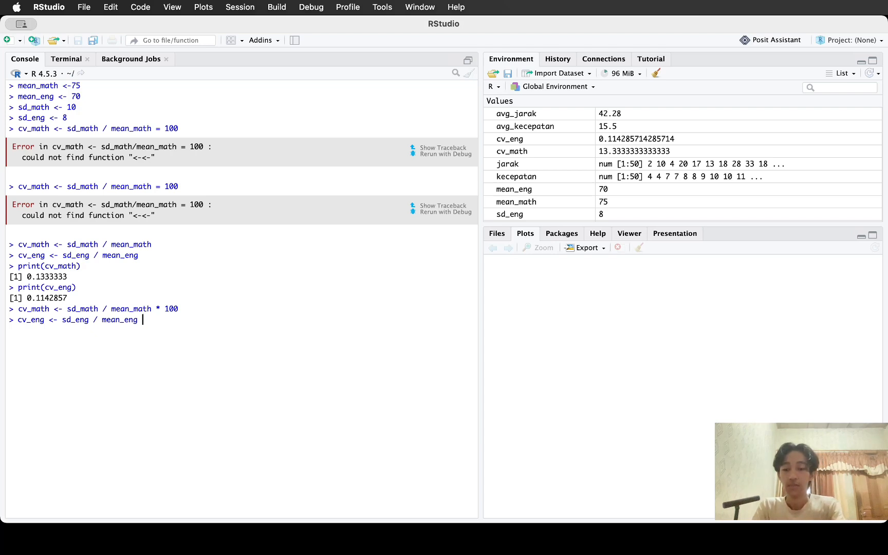
type("*")
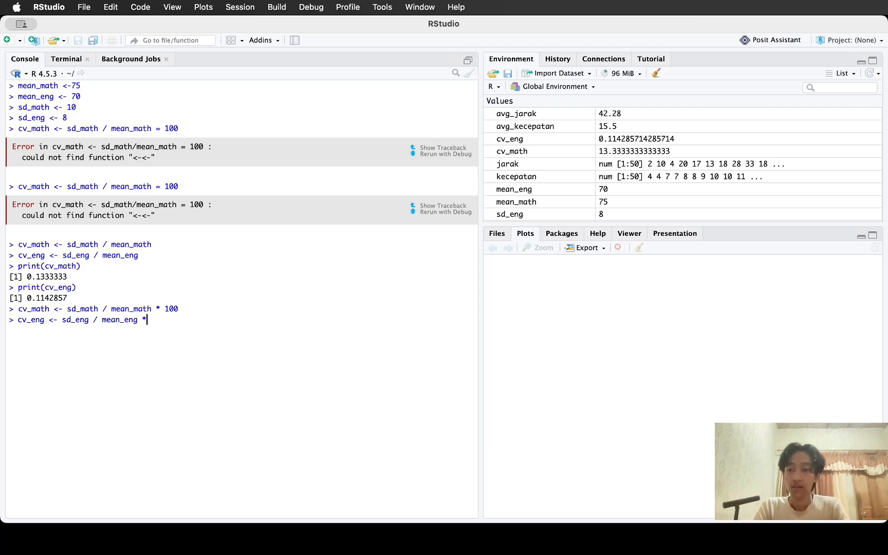
type(" 100")
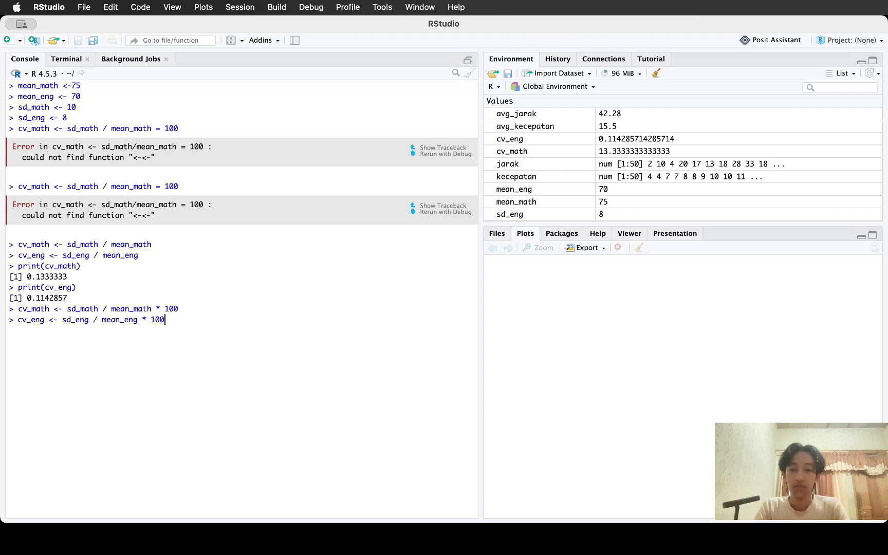
key("Return")
Step: Print the recalculated math coefficient of variation by rerunning print(cv_math) from the command history
key("Up")
key("Up")
key("Up")
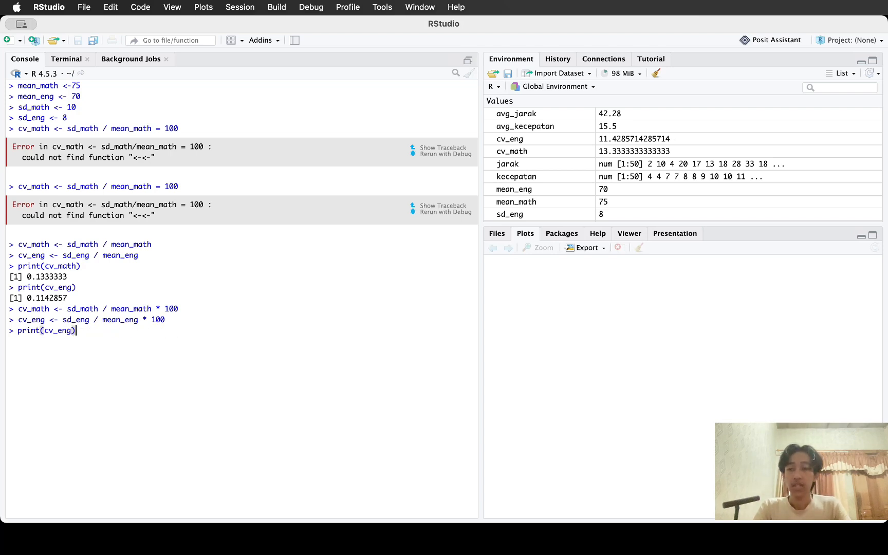
key("Up")
key("Return")
Step: Print the recalculated English coefficient of variation by rerunning print(cv_eng) from the command history
key("Up")
key("Up")
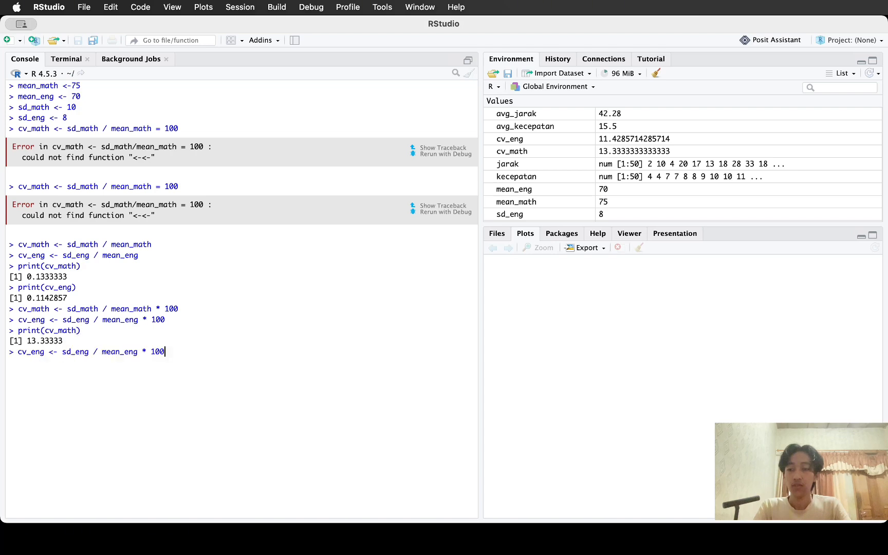
key("Up")
key("Up")
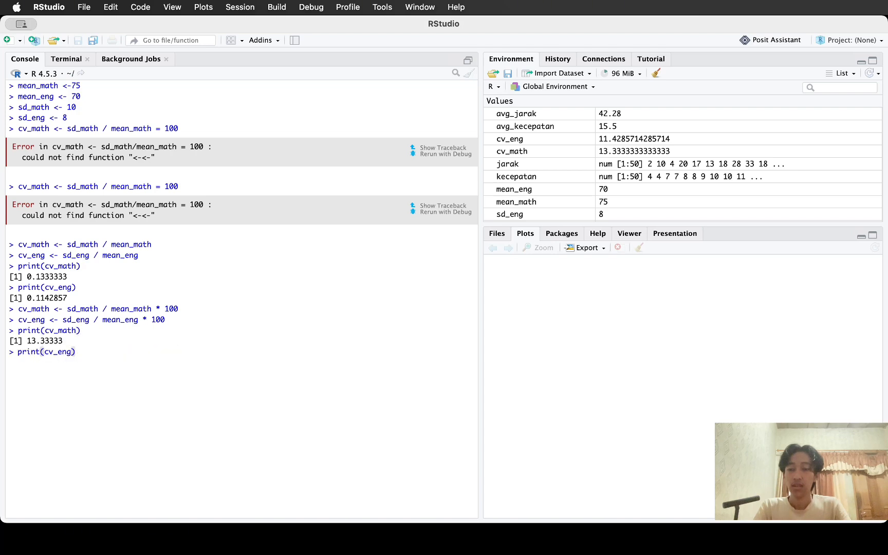
key("Return")
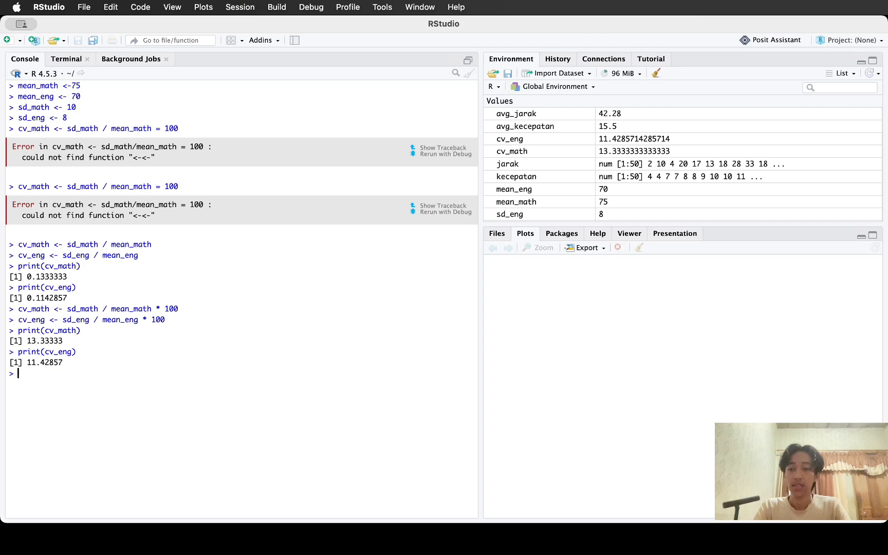